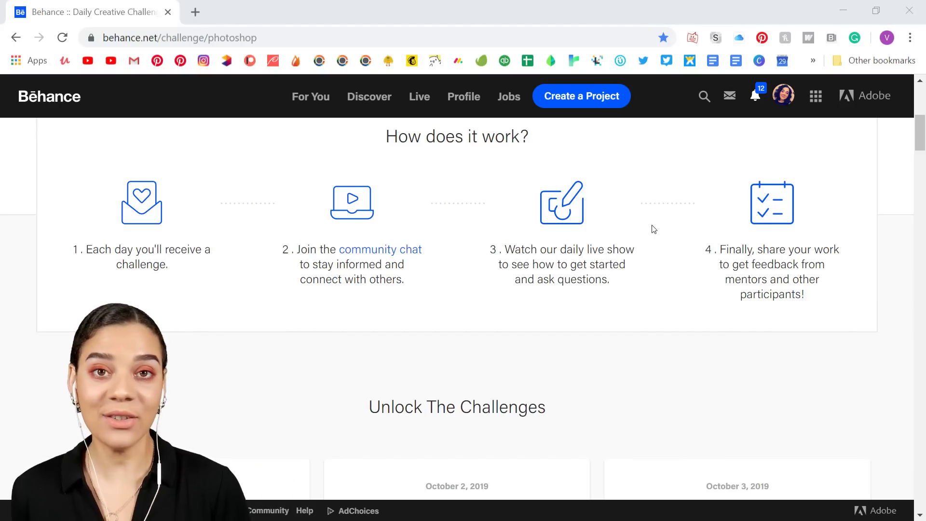
Look through the October 2019 Photoshop challenge cards under Unlock The Challenges, from Retouching through 3D Text
{"action": "scroll", "coordinate": [674, 329], "scroll_direction": "down", "scroll_amount": 4}
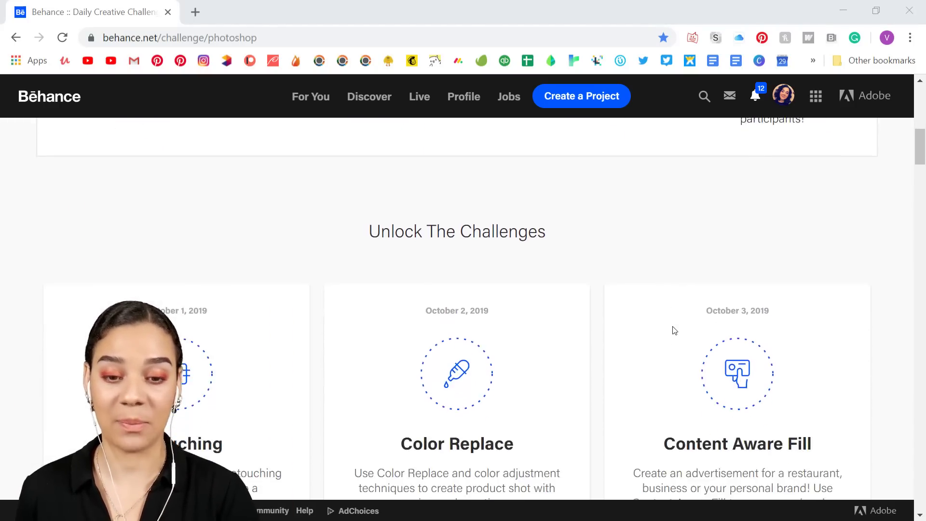
{"action": "scroll", "coordinate": [674, 330], "scroll_direction": "down", "scroll_amount": 13}
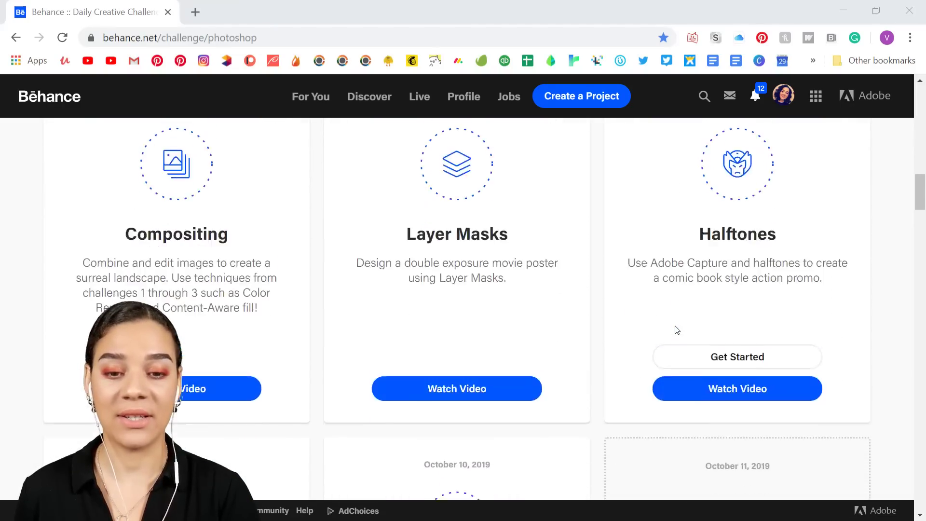
{"action": "scroll", "coordinate": [677, 330], "scroll_direction": "up", "scroll_amount": 7}
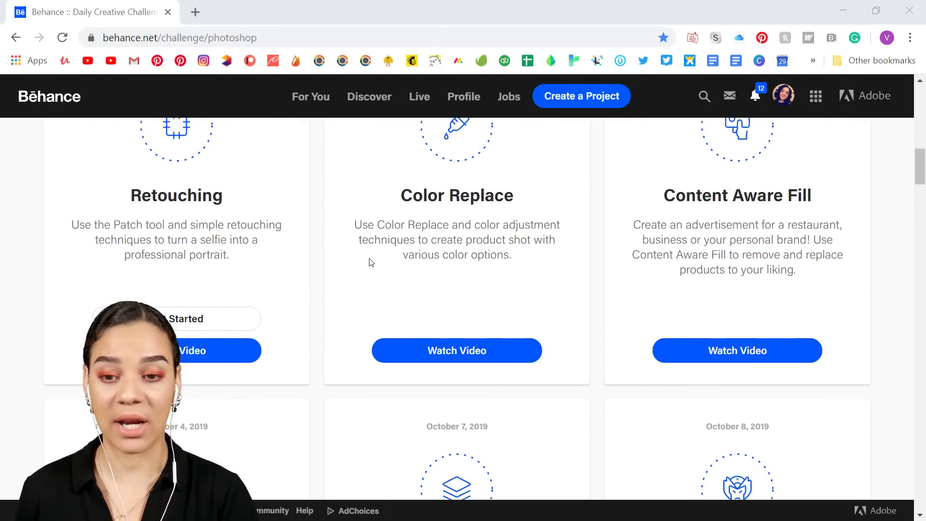
{"action": "scroll", "coordinate": [370, 262], "scroll_direction": "up", "scroll_amount": 3}
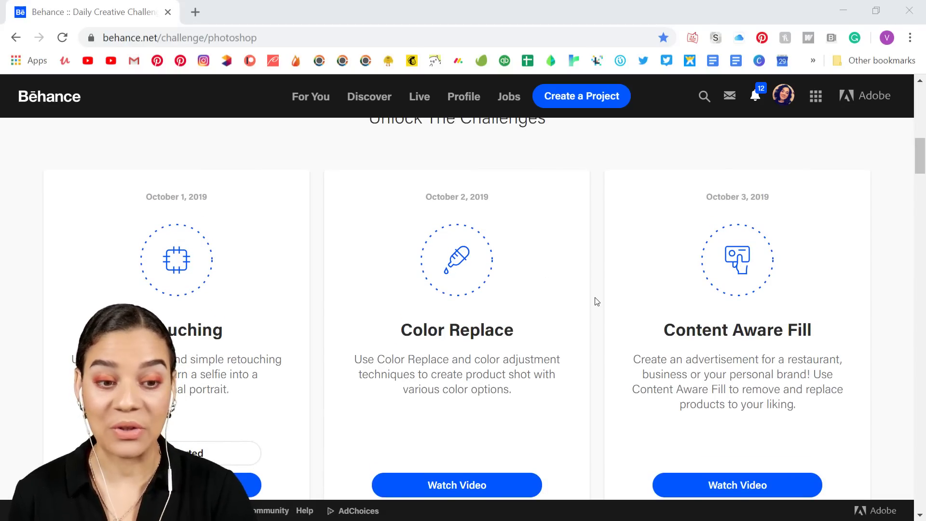
{"action": "scroll", "coordinate": [597, 301], "scroll_direction": "down", "scroll_amount": 9}
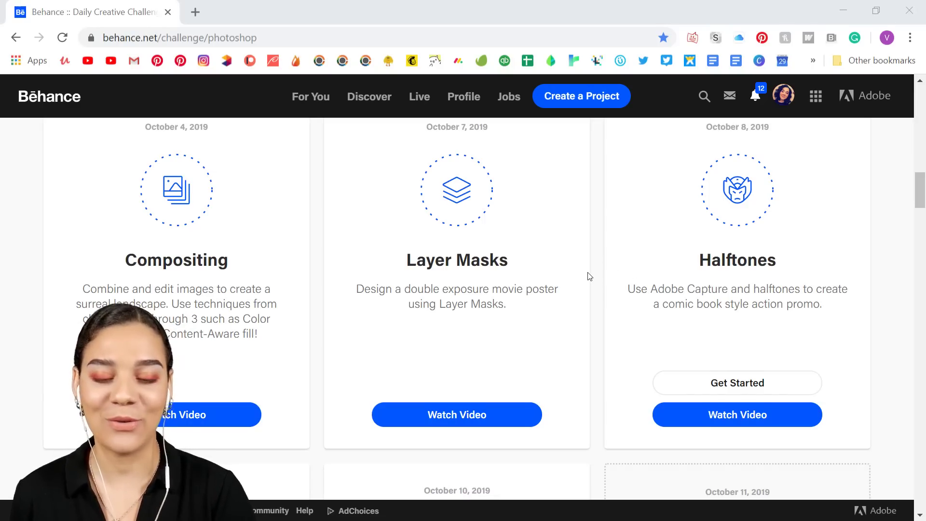
{"action": "scroll", "coordinate": [588, 276], "scroll_direction": "down", "scroll_amount": 5}
{"action": "scroll", "coordinate": [589, 276], "scroll_direction": "down", "scroll_amount": 4}
{"action": "scroll", "coordinate": [589, 276], "scroll_direction": "up", "scroll_amount": 3}
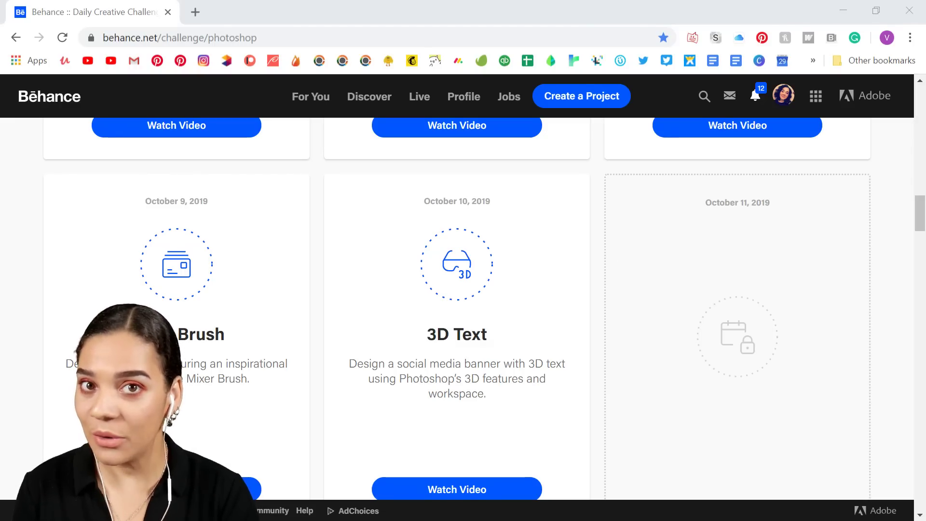
Browse the Next Steps section and the June challenge sets under Explore Past Challenges on the Photoshop challenge page
{"action": "scroll", "coordinate": [521, 217], "scroll_direction": "down", "scroll_amount": 13}
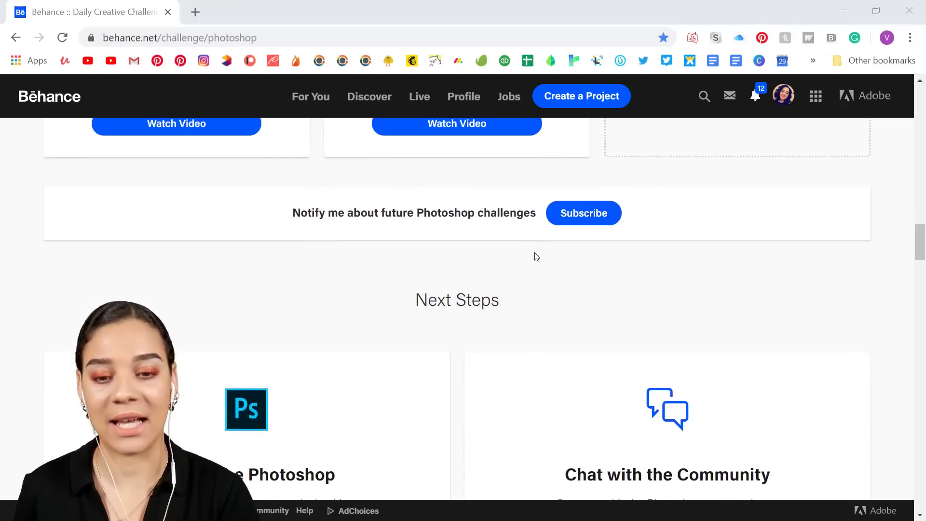
{"action": "scroll", "coordinate": [538, 254], "scroll_direction": "down", "scroll_amount": 9}
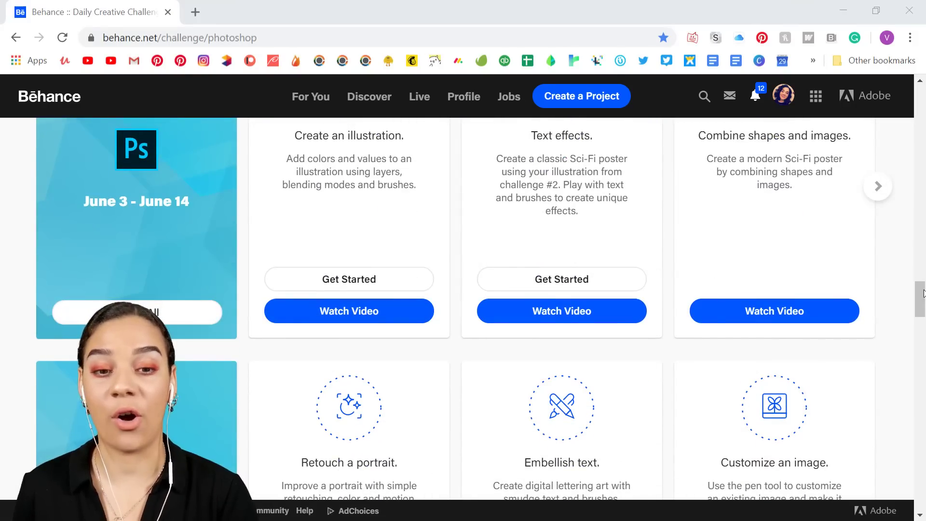
{"action": "scroll", "coordinate": [381, 263], "scroll_direction": "down", "scroll_amount": 2}
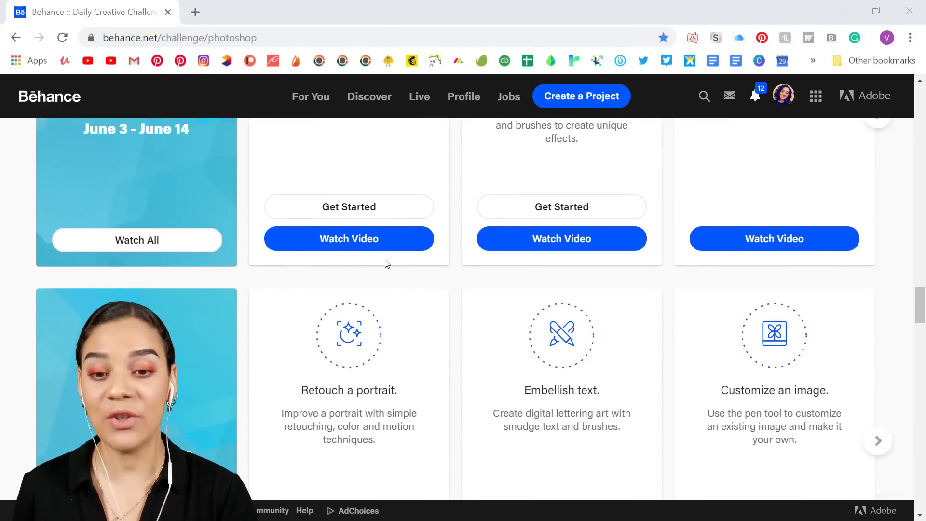
{"action": "scroll", "coordinate": [389, 263], "scroll_direction": "up", "scroll_amount": 3}
{"action": "scroll", "coordinate": [394, 263], "scroll_direction": "up", "scroll_amount": 2}
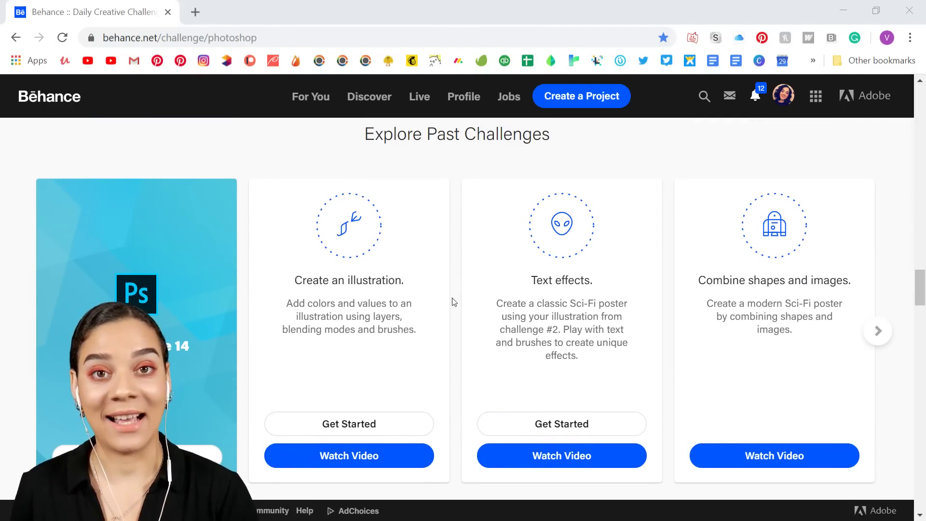
{"action": "scroll", "coordinate": [458, 292], "scroll_direction": "down", "scroll_amount": 3}
{"action": "scroll", "coordinate": [602, 382], "scroll_direction": "down", "scroll_amount": 4}
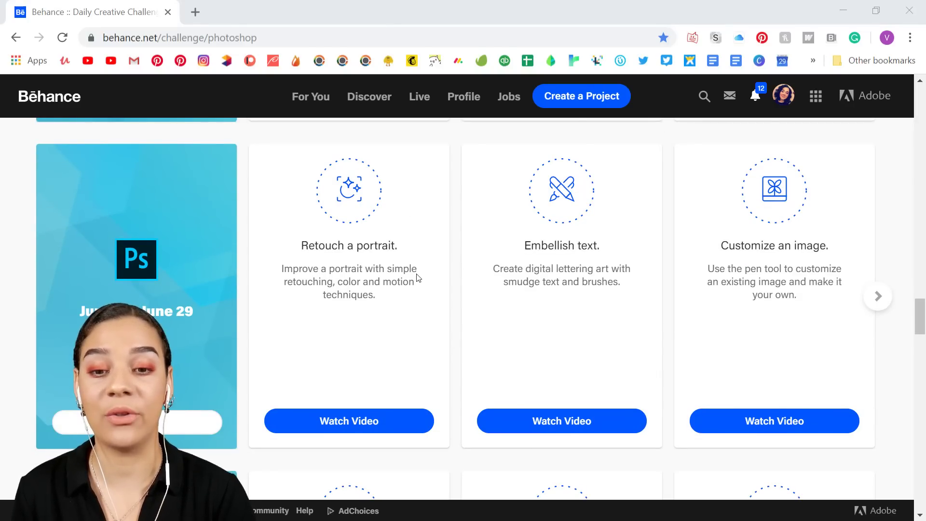
{"action": "scroll", "coordinate": [502, 309], "scroll_direction": "down", "scroll_amount": 3}
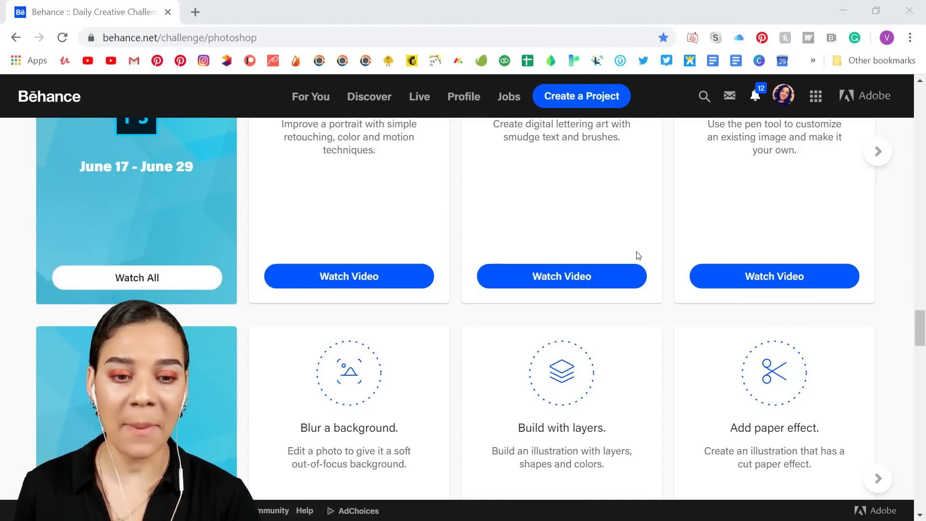
{"action": "scroll", "coordinate": [662, 384], "scroll_direction": "up", "scroll_amount": 1}
{"action": "scroll", "coordinate": [662, 384], "scroll_direction": "up", "scroll_amount": 10}
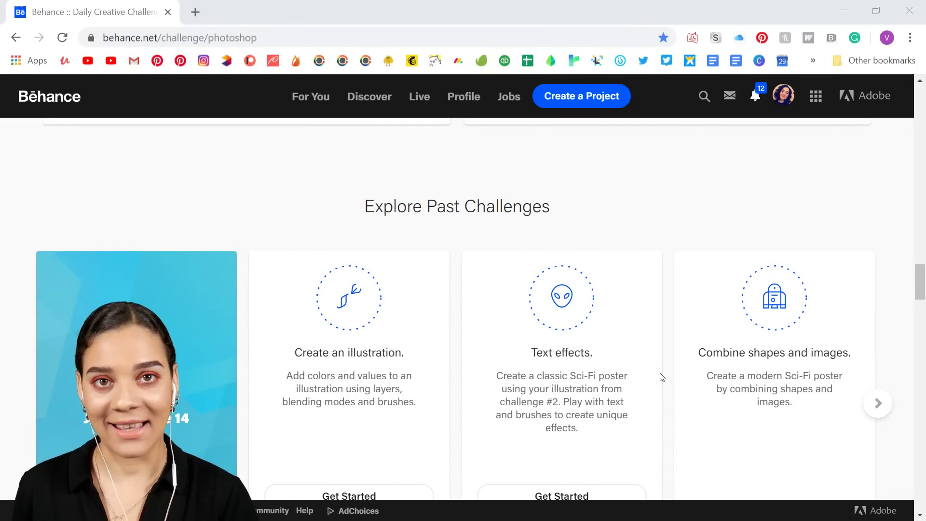
{"action": "scroll", "coordinate": [654, 380], "scroll_direction": "up", "scroll_amount": 6}
{"action": "scroll", "coordinate": [670, 360], "scroll_direction": "down", "scroll_amount": 1}
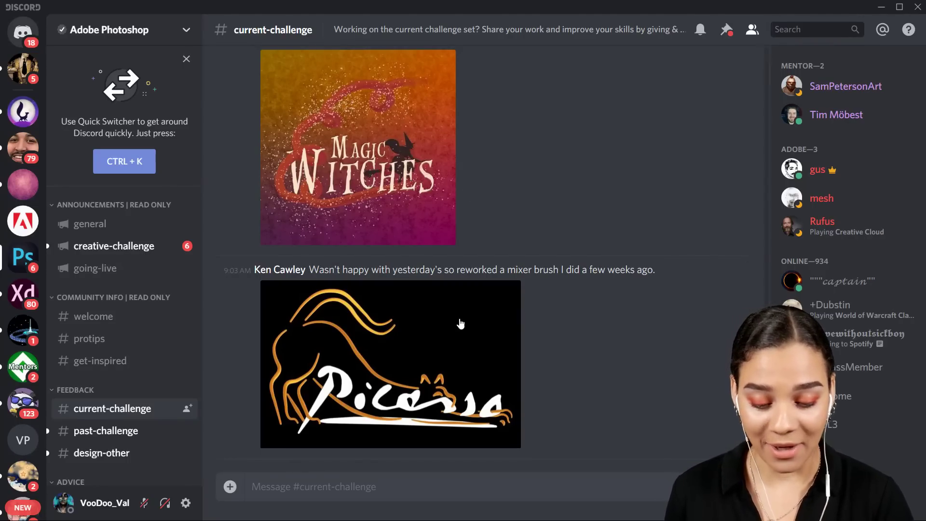
In Discord's current-challenge channel, view the Picasso cat and Magic Witches submissions enlarged, closing each preview
{"action": "scroll", "coordinate": [449, 330], "scroll_direction": "up", "scroll_amount": 2}
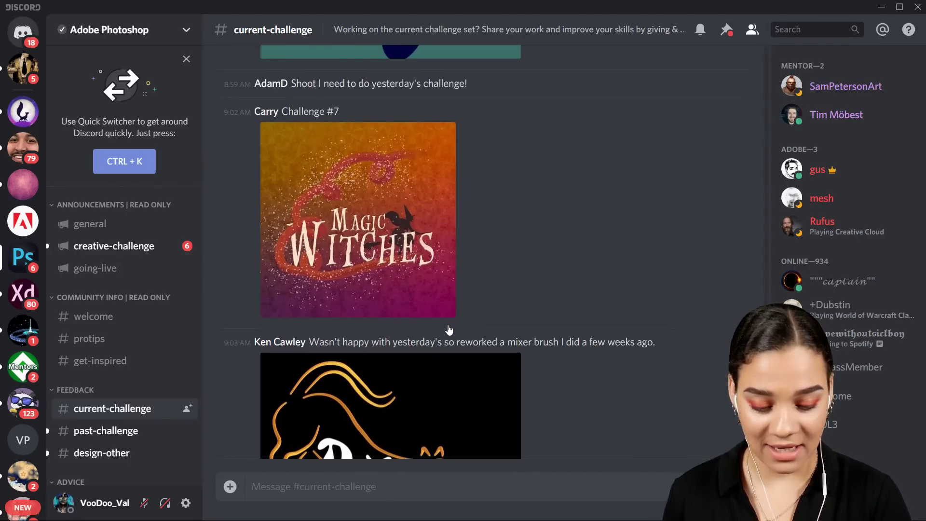
{"action": "scroll", "coordinate": [446, 328], "scroll_direction": "down", "scroll_amount": 2}
{"action": "left_click", "coordinate": [367, 380]}
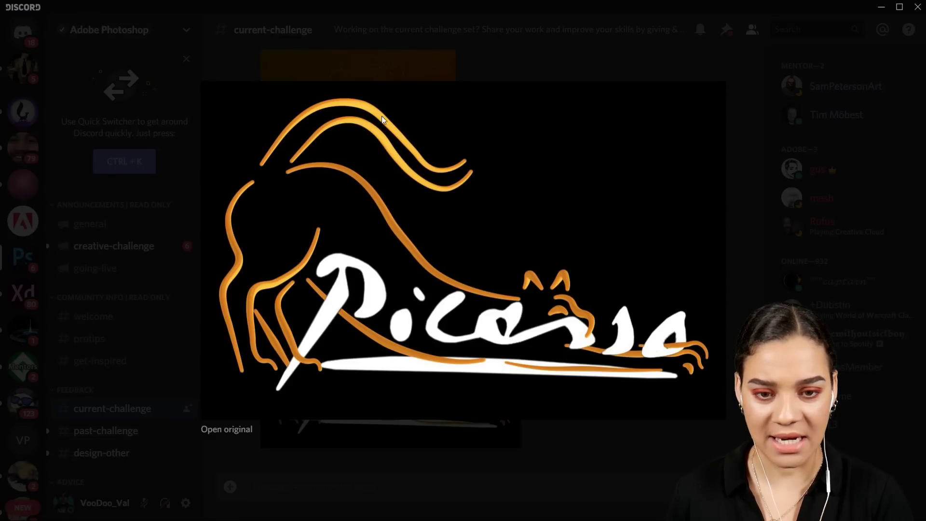
{"action": "left_click", "coordinate": [372, 444]}
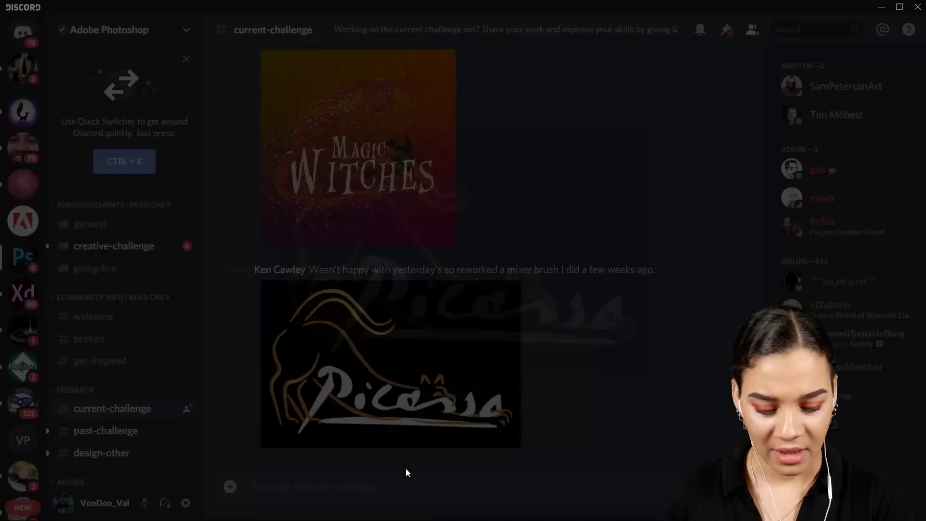
{"action": "scroll", "coordinate": [359, 304], "scroll_direction": "up", "scroll_amount": 2}
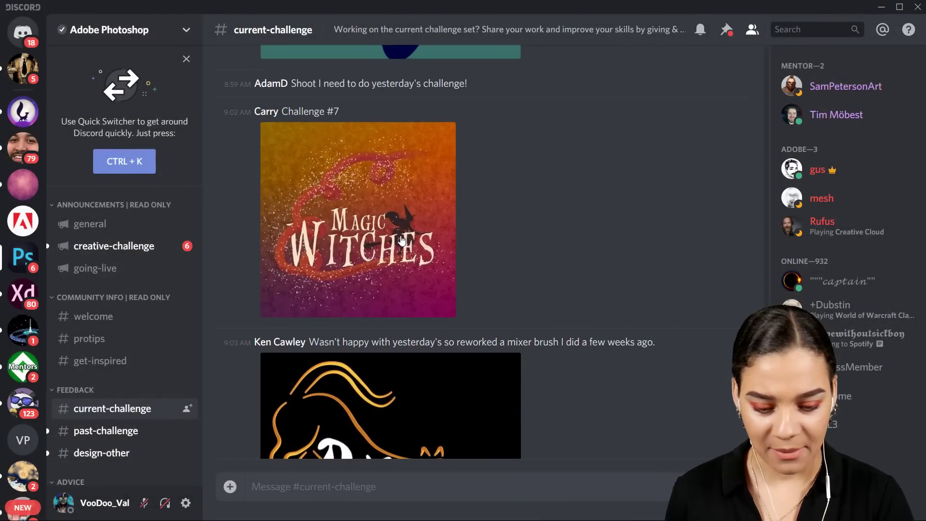
{"action": "left_click", "coordinate": [403, 247]}
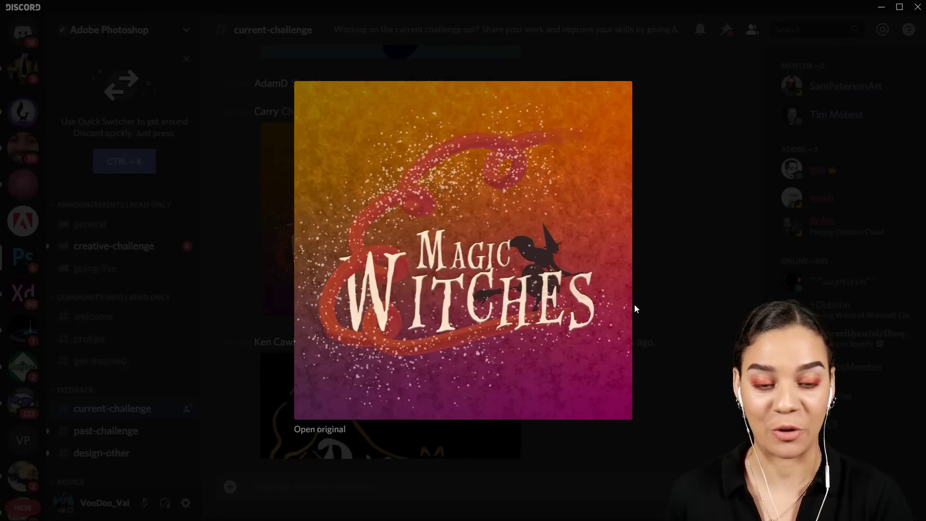
{"action": "left_click", "coordinate": [676, 342]}
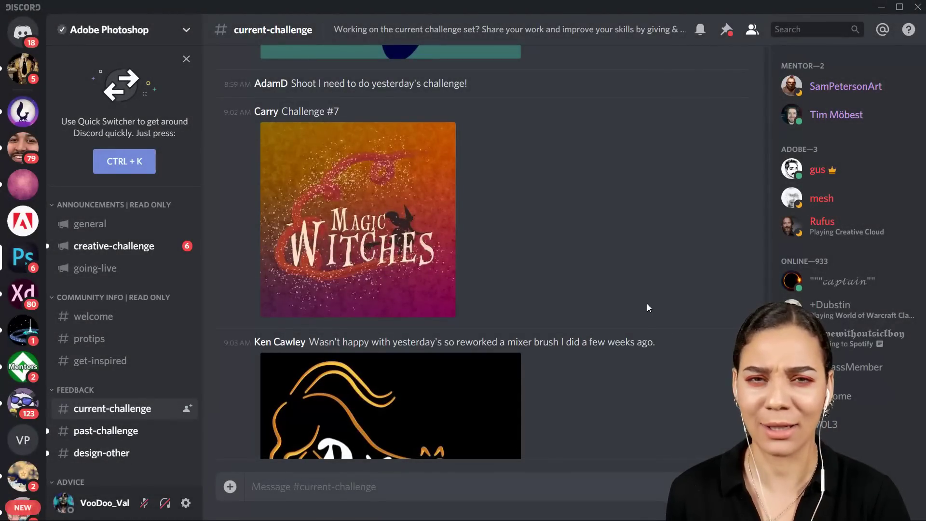
View the earlier "Be Daring" and "Flowish" mixer brush submissions at enlarged size and close their previews
{"action": "scroll", "coordinate": [558, 311], "scroll_direction": "up", "scroll_amount": 5}
{"action": "scroll", "coordinate": [610, 306], "scroll_direction": "up", "scroll_amount": 3}
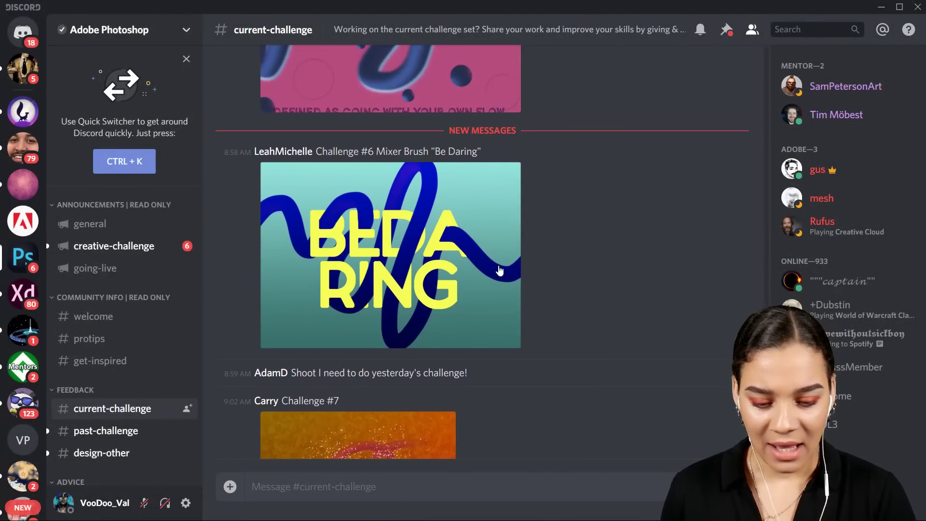
{"action": "left_click", "coordinate": [404, 316]}
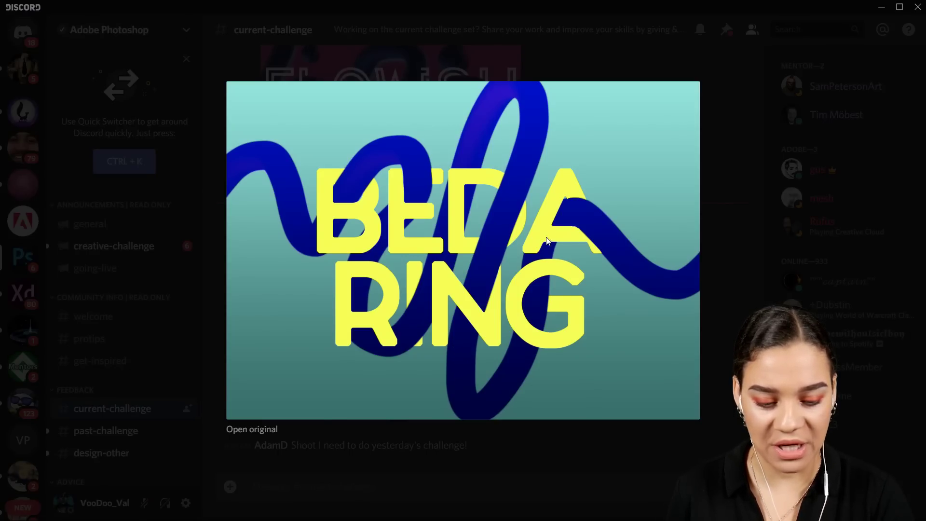
{"action": "left_click", "coordinate": [737, 196]}
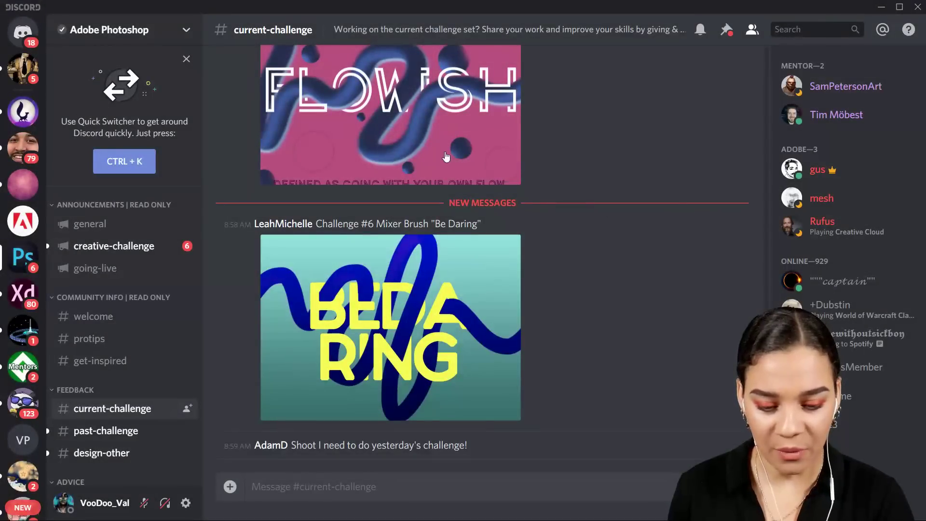
{"action": "scroll", "coordinate": [622, 213], "scroll_direction": "up", "scroll_amount": 5}
{"action": "left_click", "coordinate": [380, 353]}
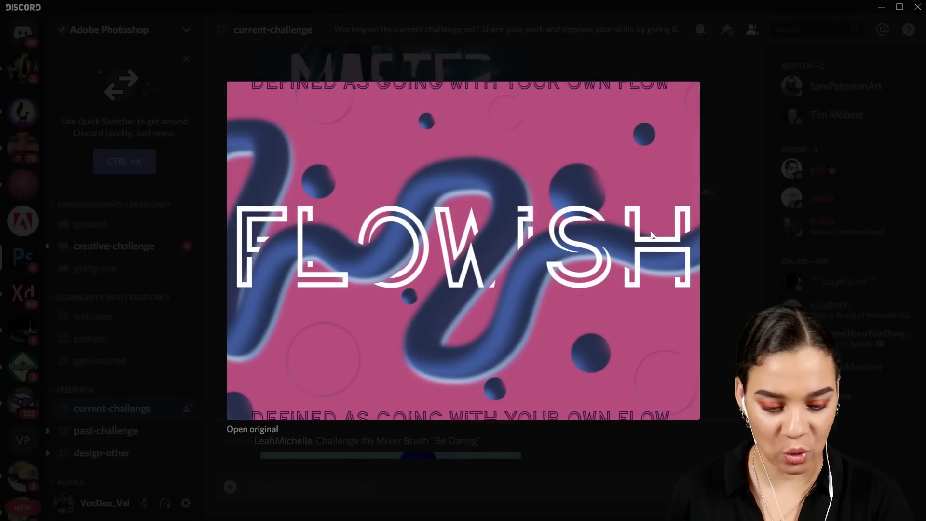
{"action": "left_click", "coordinate": [710, 207]}
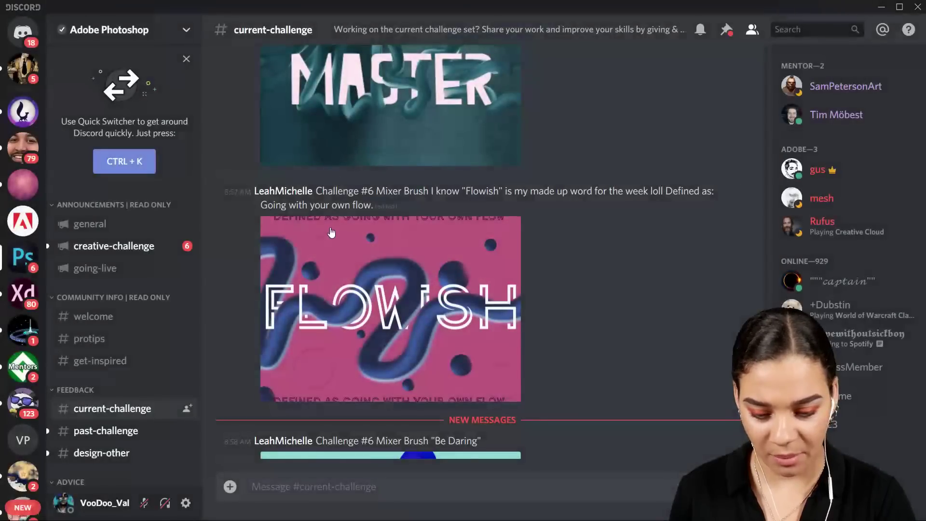
{"action": "left_click", "coordinate": [386, 291]}
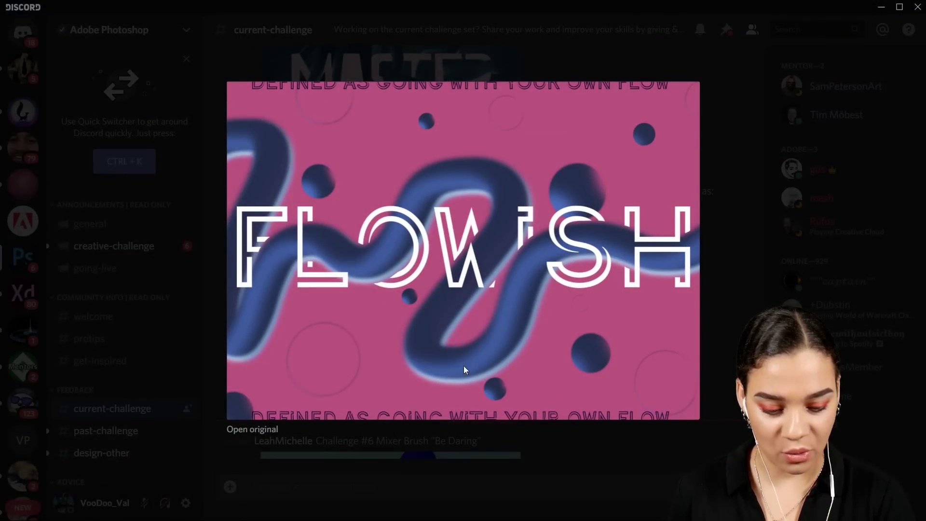
{"action": "left_click", "coordinate": [708, 201]}
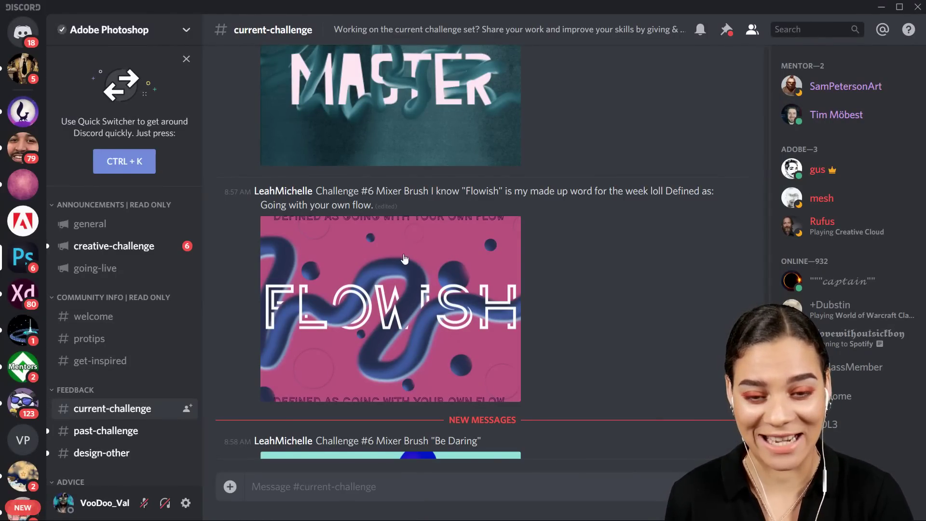
View the "Master" and "Stay Dope" mixer brush submissions at enlarged size and close their previews
{"action": "scroll", "coordinate": [437, 295], "scroll_direction": "up", "scroll_amount": 5}
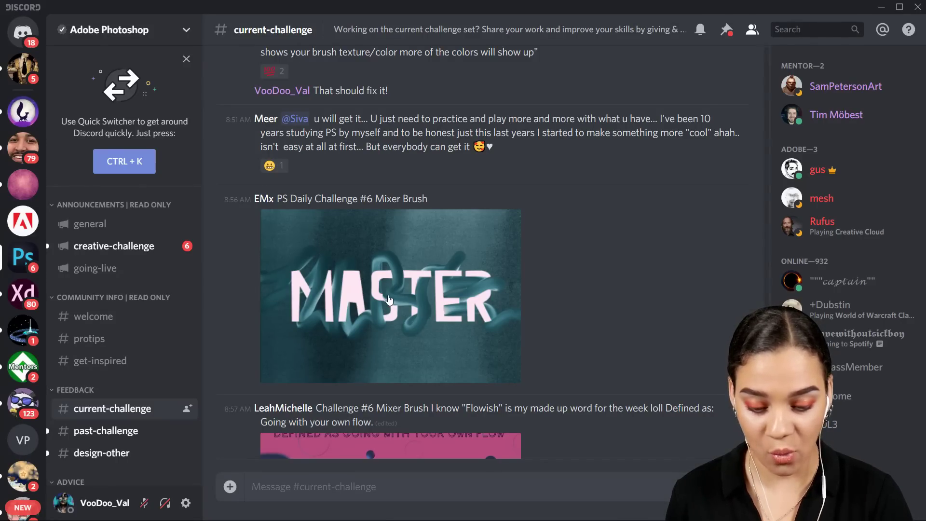
{"action": "left_click", "coordinate": [390, 299]}
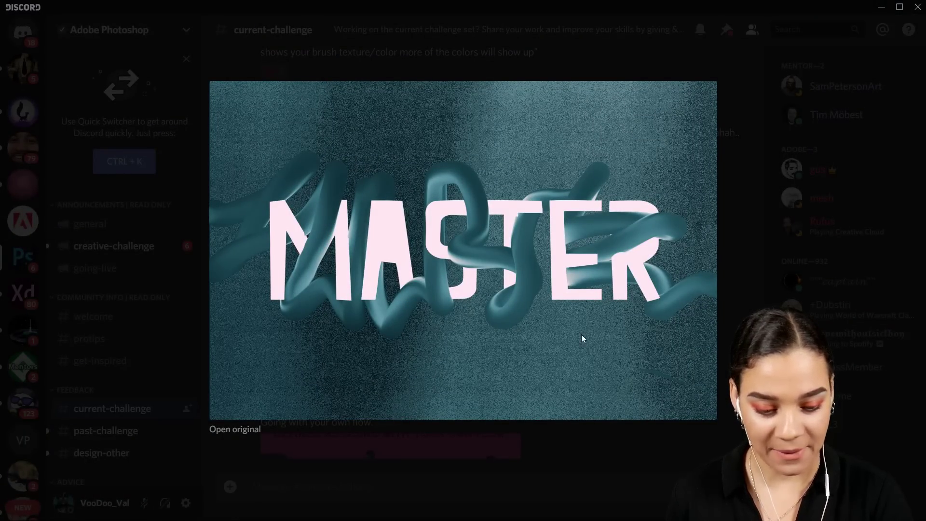
{"action": "left_click", "coordinate": [739, 151]}
{"action": "scroll", "coordinate": [633, 299], "scroll_direction": "up", "scroll_amount": 3}
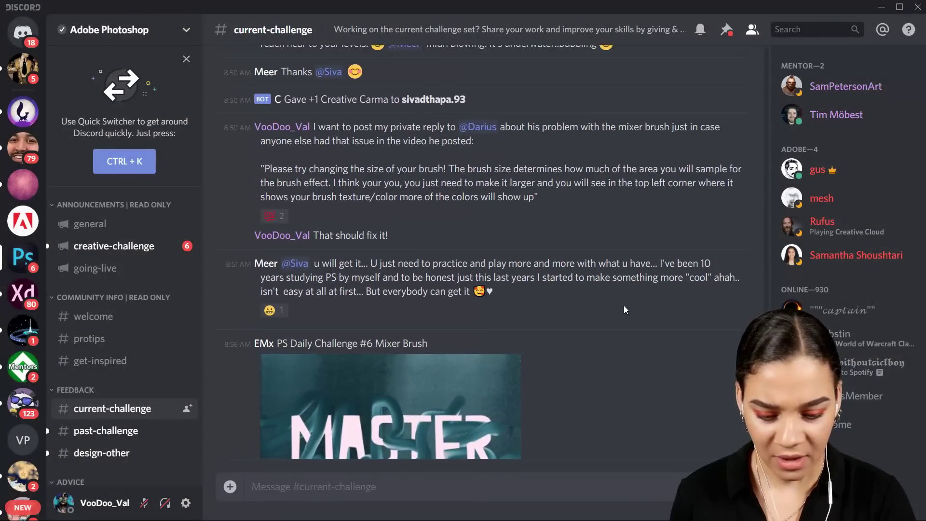
{"action": "scroll", "coordinate": [623, 309], "scroll_direction": "up", "scroll_amount": 6}
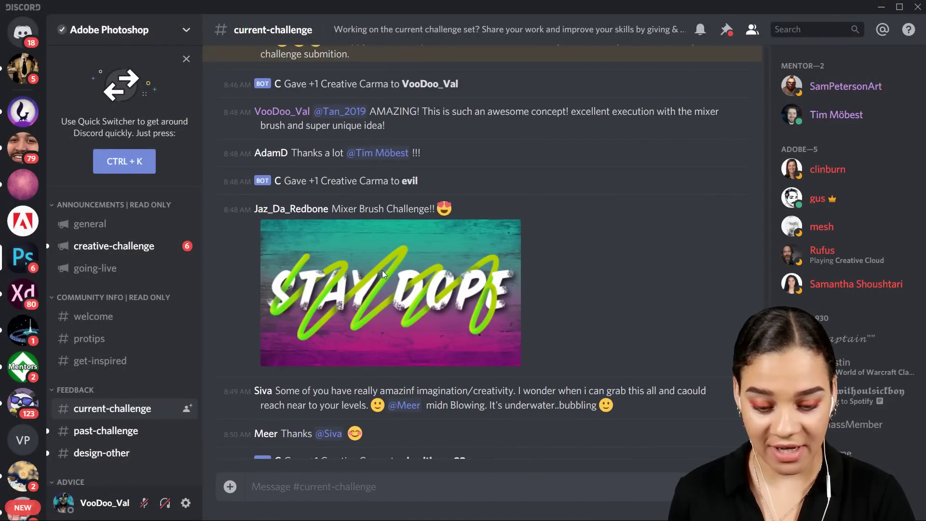
{"action": "left_click", "coordinate": [382, 270]}
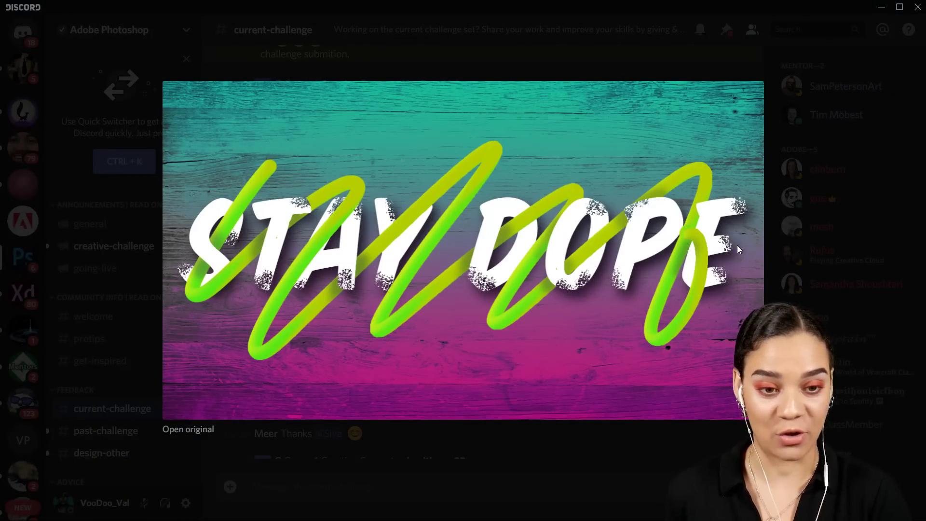
{"action": "left_click", "coordinate": [782, 241]}
Find the earlier underwater blue lettering submission in the channel, view it enlarged, and close the preview
{"action": "scroll", "coordinate": [555, 253], "scroll_direction": "up", "scroll_amount": 15}
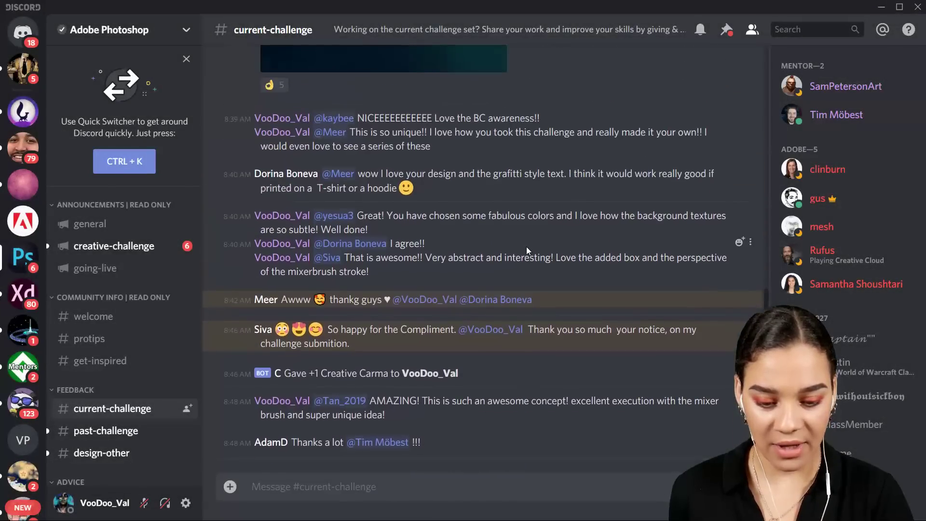
{"action": "left_click", "coordinate": [360, 252]}
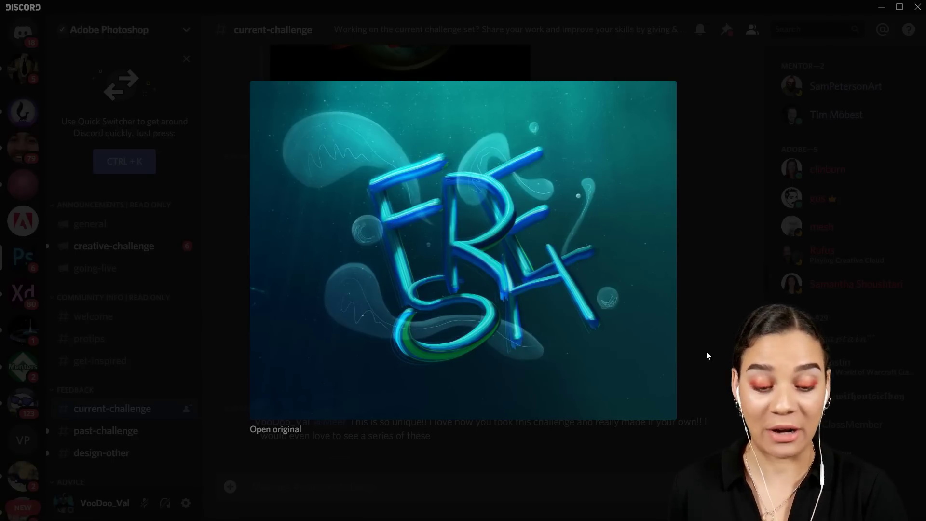
{"action": "left_click", "coordinate": [725, 314]}
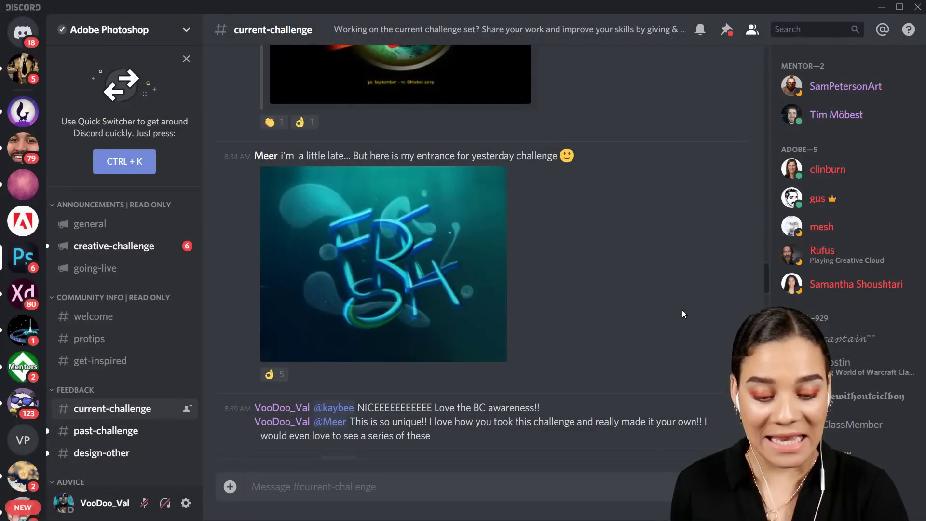
Look through the earlier submissions: the Daily Creative Challenge artwork, "Motion-Emotion" and the purple "Coolwave" lettering
{"action": "scroll", "coordinate": [667, 309], "scroll_direction": "up", "scroll_amount": 8}
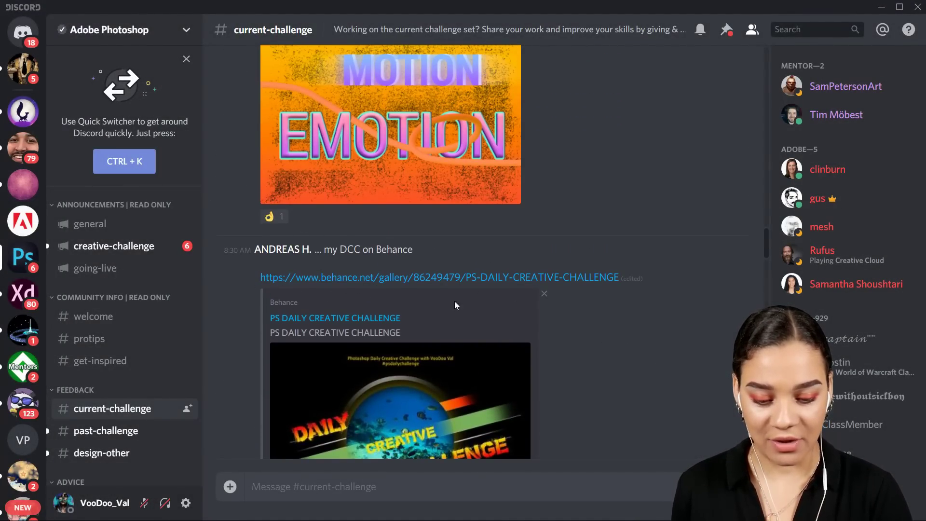
{"action": "scroll", "coordinate": [386, 294], "scroll_direction": "down", "scroll_amount": 3}
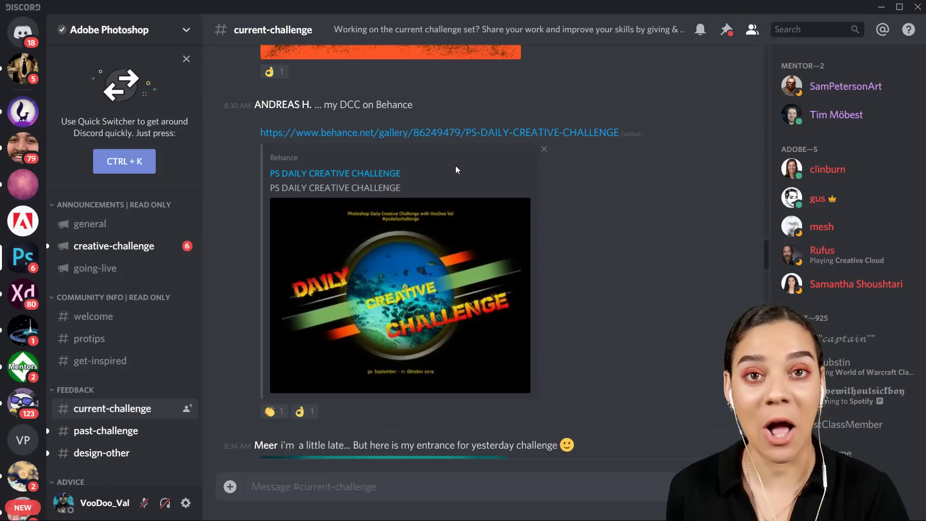
{"action": "scroll", "coordinate": [466, 277], "scroll_direction": "up", "scroll_amount": 5}
{"action": "scroll", "coordinate": [466, 279], "scroll_direction": "up", "scroll_amount": 3}
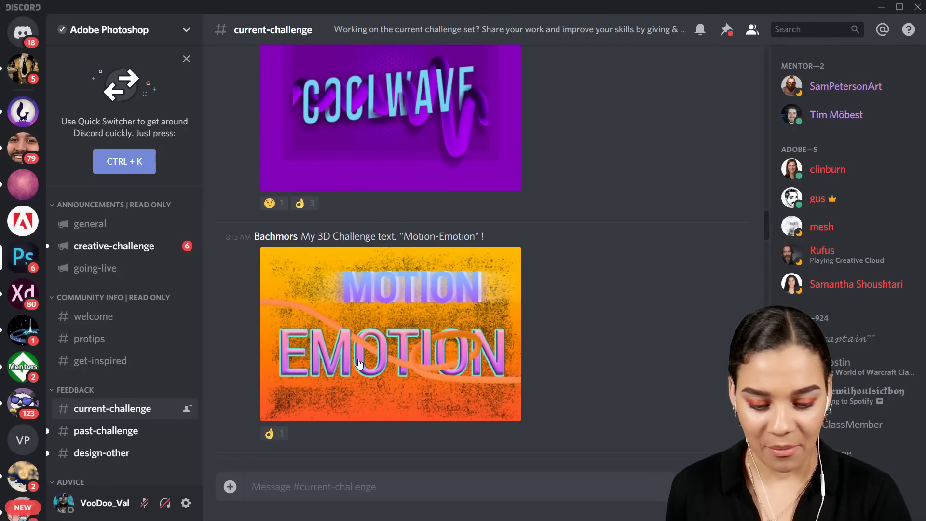
{"action": "scroll", "coordinate": [358, 363], "scroll_direction": "up", "scroll_amount": 3}
{"action": "scroll", "coordinate": [386, 363], "scroll_direction": "up", "scroll_amount": 2}
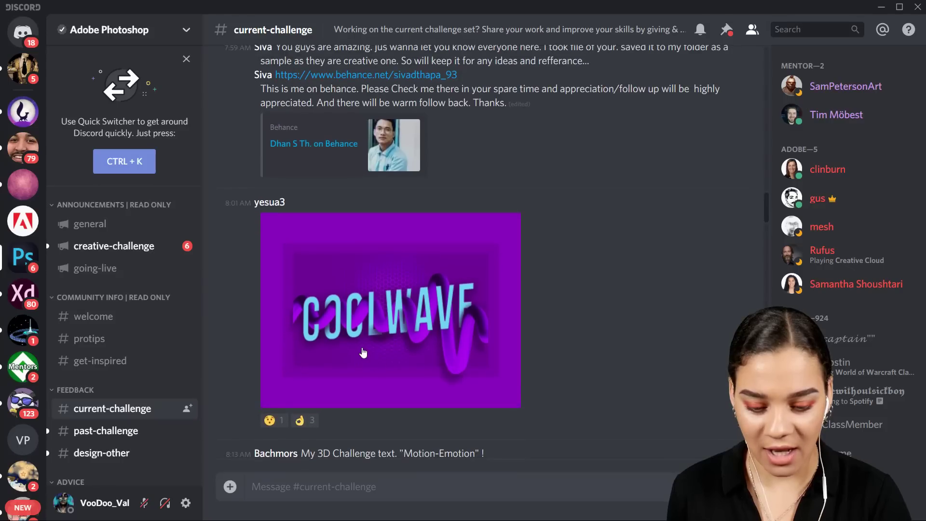
Find the 3D box mixer brush submission, view it at enlarged size, and close the preview
{"action": "scroll", "coordinate": [423, 320], "scroll_direction": "up", "scroll_amount": 8}
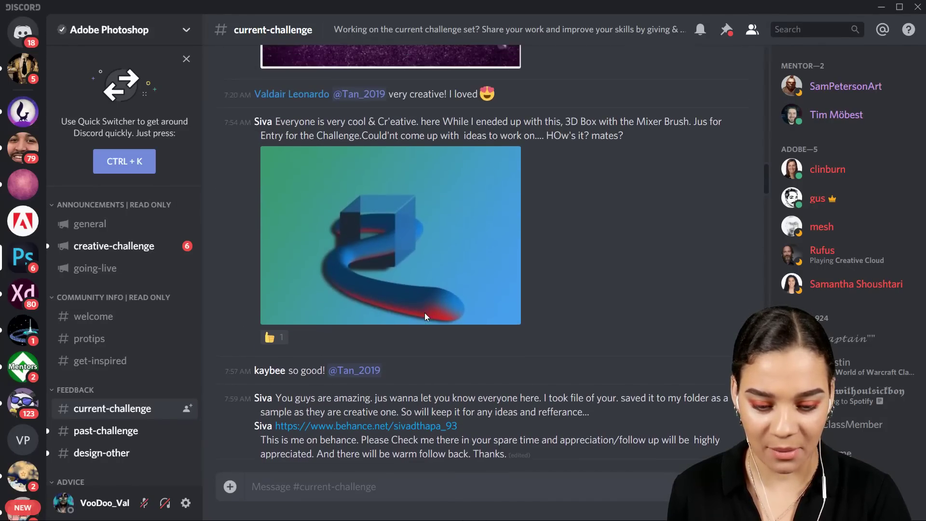
{"action": "left_click", "coordinate": [403, 277]}
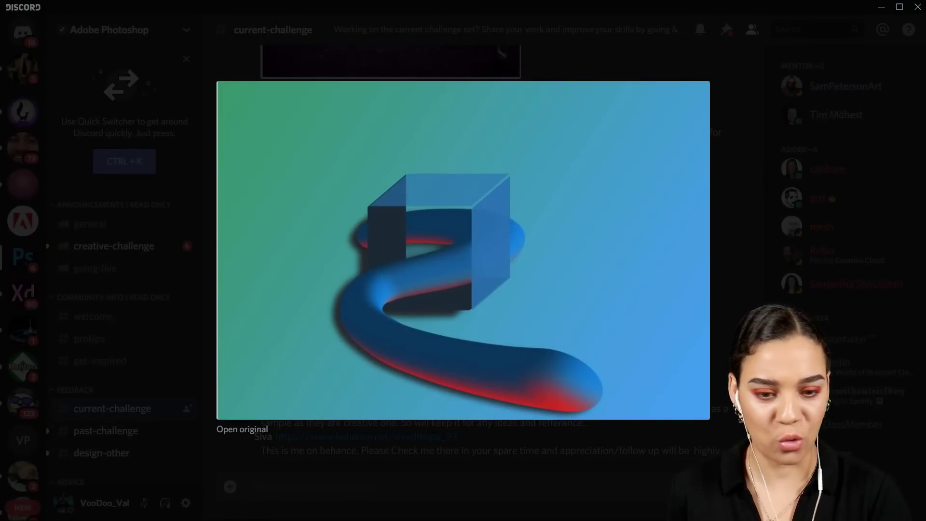
{"action": "key", "text": "Escape"}
Look past the purple "Adobe Creative Challenges" variations to the "Colour" paint palette submission, view it enlarged, and close the preview
{"action": "scroll", "coordinate": [542, 285], "scroll_direction": "up", "scroll_amount": 9}
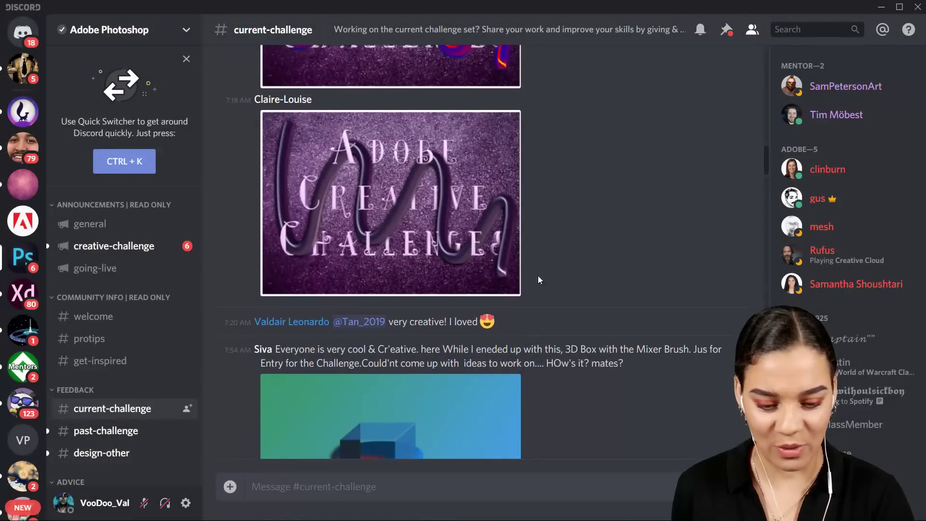
{"action": "scroll", "coordinate": [451, 304], "scroll_direction": "up", "scroll_amount": 12}
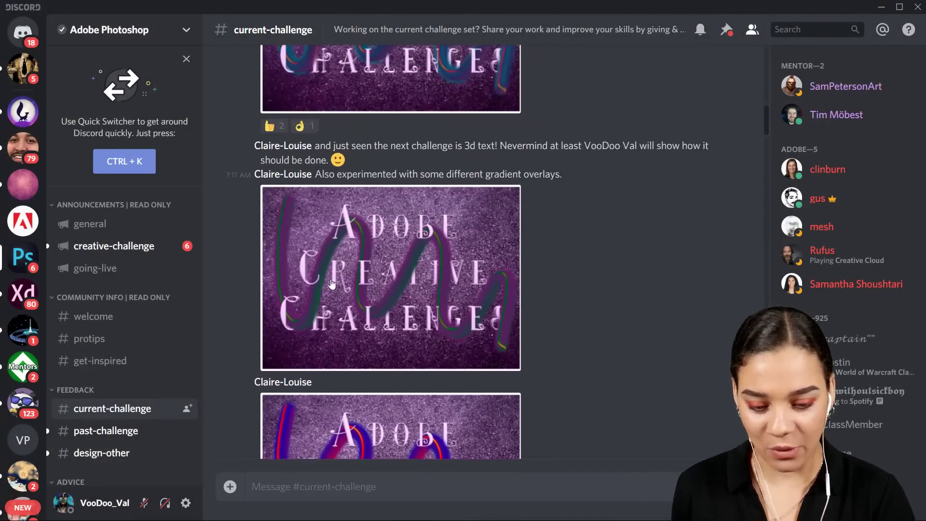
{"action": "scroll", "coordinate": [332, 283], "scroll_direction": "up", "scroll_amount": 7}
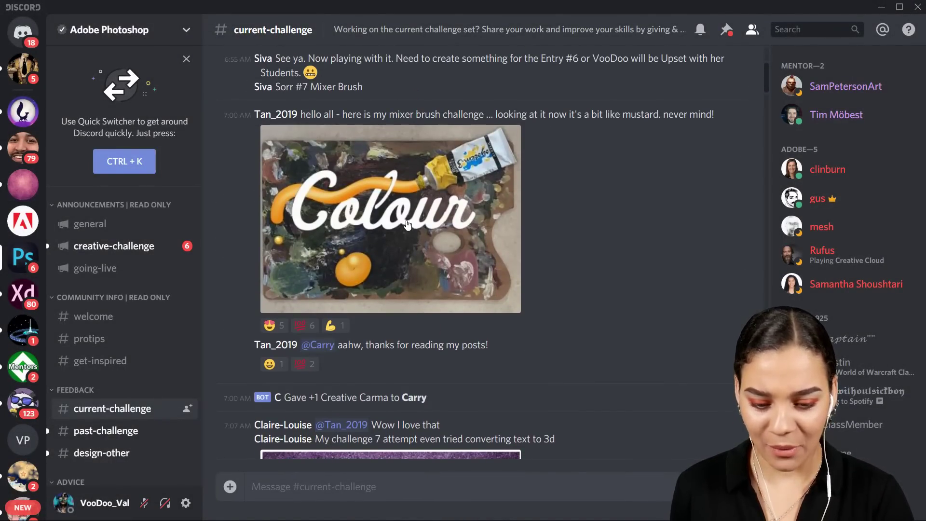
{"action": "left_click", "coordinate": [425, 221]}
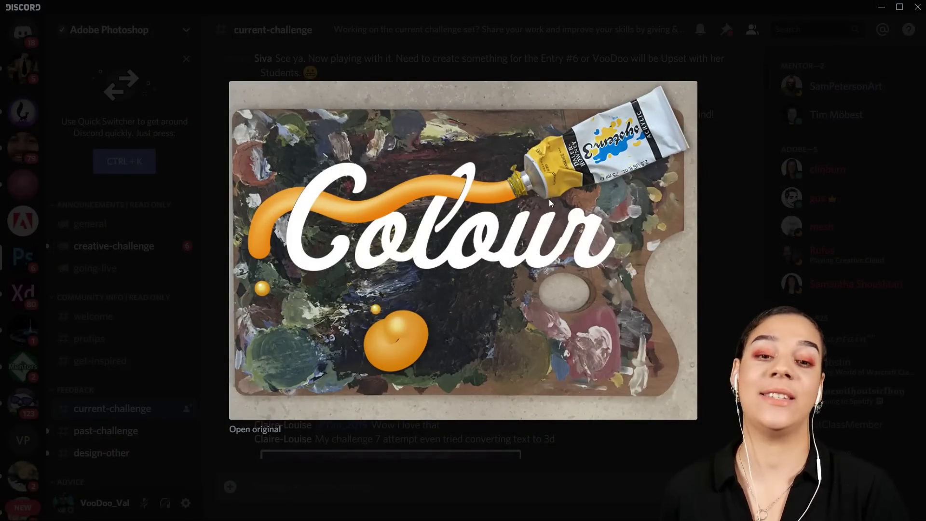
{"action": "left_click", "coordinate": [733, 245]}
Return through the channel to the newer "Magic Witches" and Picasso cat submissions
{"action": "scroll", "coordinate": [666, 299], "scroll_direction": "down", "scroll_amount": 5}
{"action": "scroll", "coordinate": [666, 299], "scroll_direction": "down", "scroll_amount": 20}
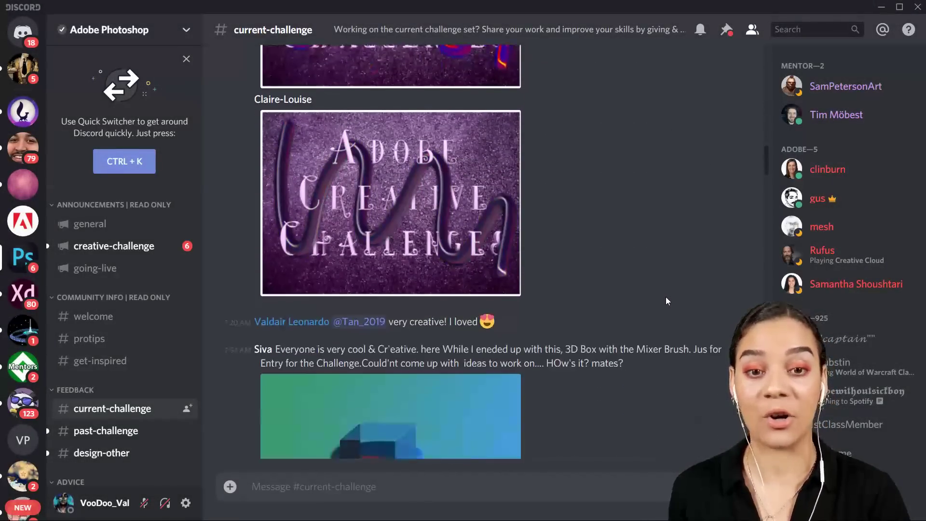
{"action": "scroll", "coordinate": [666, 300], "scroll_direction": "down", "scroll_amount": 20}
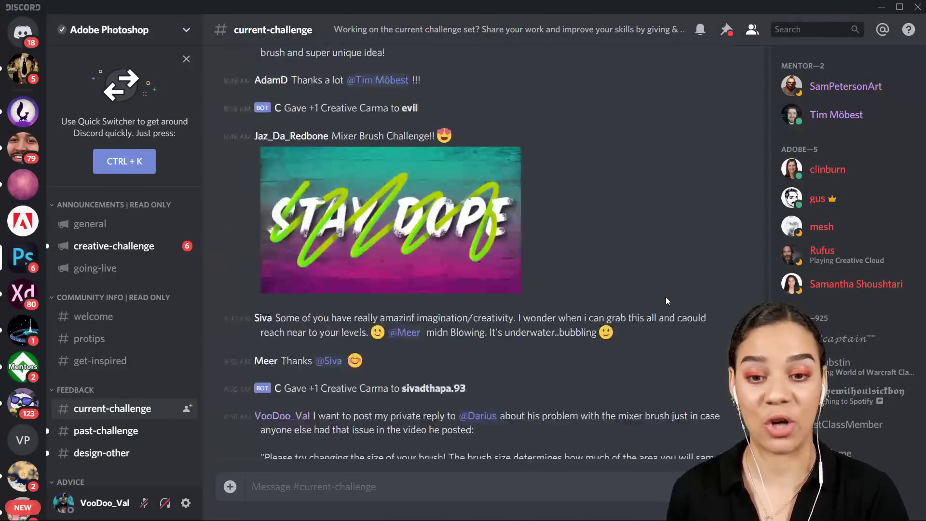
{"action": "scroll", "coordinate": [666, 298], "scroll_direction": "down", "scroll_amount": 12}
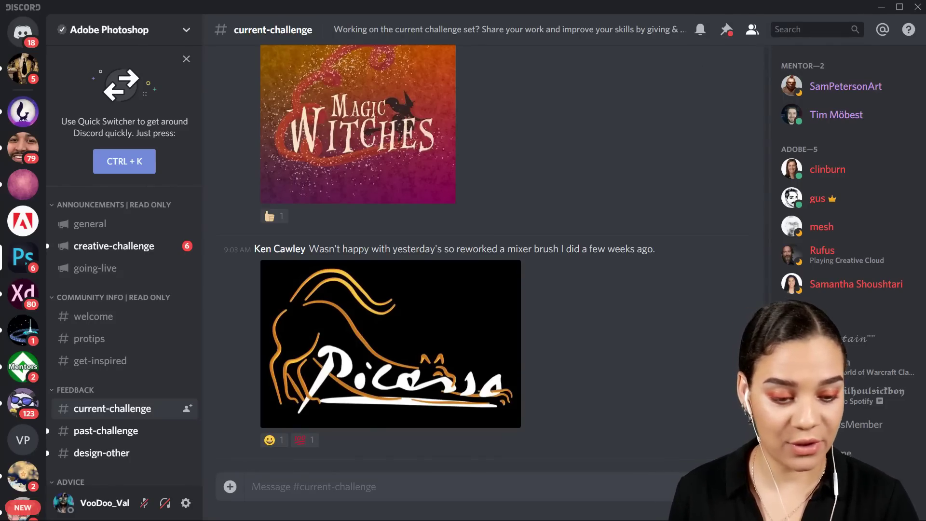
Switch to 3D Banner.psd in Photoshop and crop the white canvas evenly at its upper and lower edges into a wide banner
{"action": "left_click", "coordinate": [882, 7]}
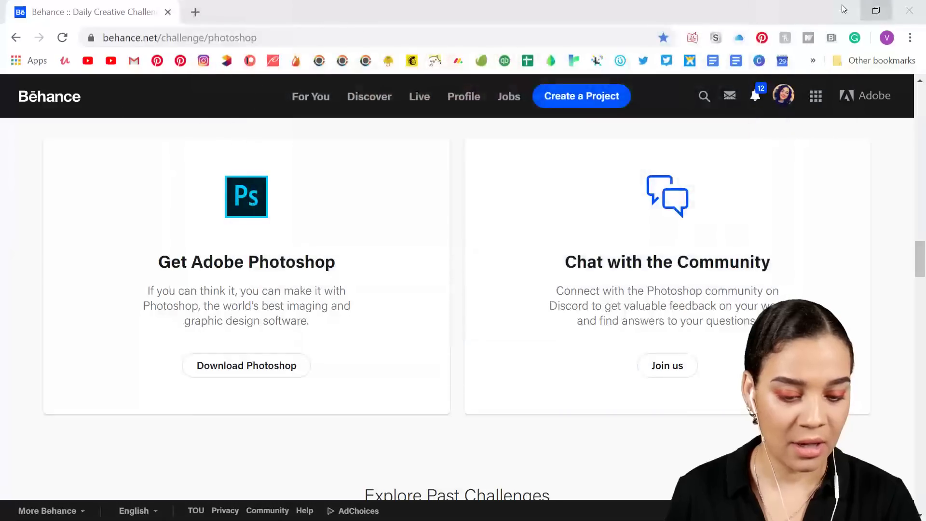
{"action": "left_click", "coordinate": [842, 11]}
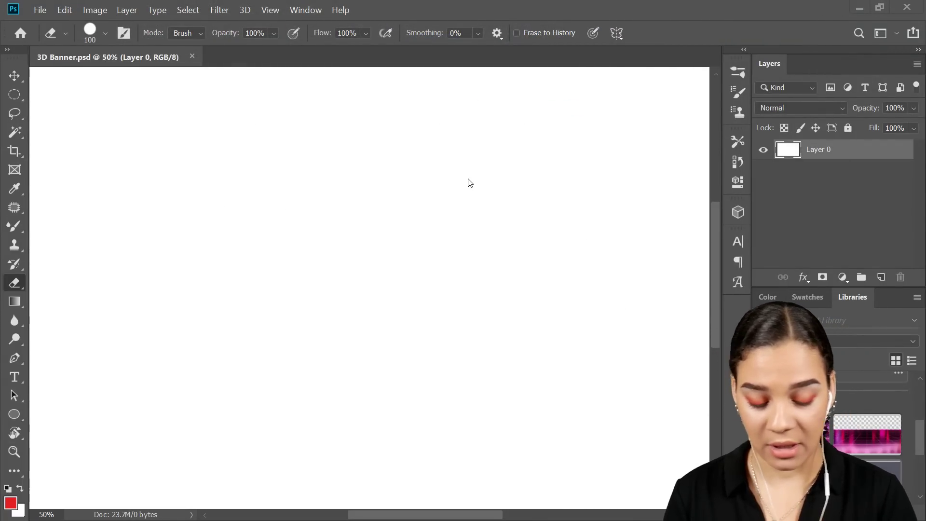
{"action": "key", "text": "ctrl+minus"}
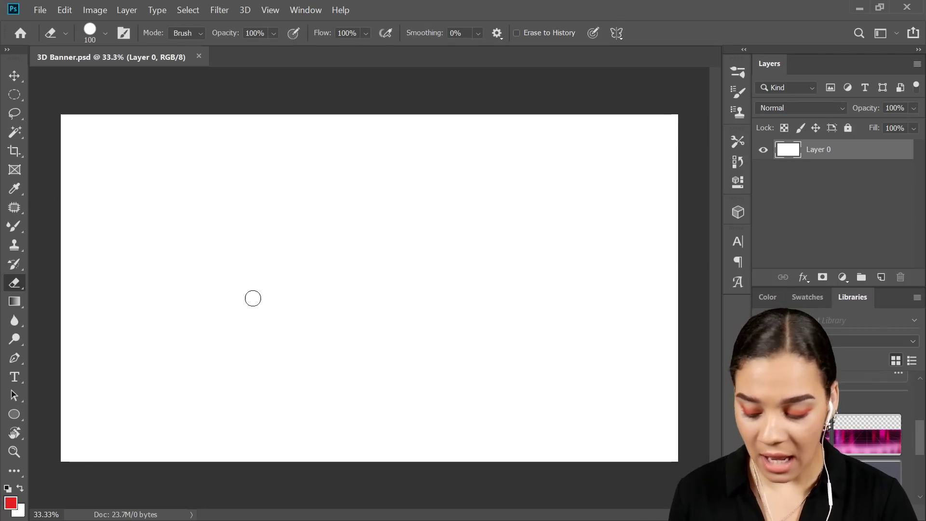
{"action": "key", "text": "c"}
{"action": "left_click_drag", "start_coordinate": [370, 462], "coordinate": [374, 410]}
{"action": "key", "text": "Return"}
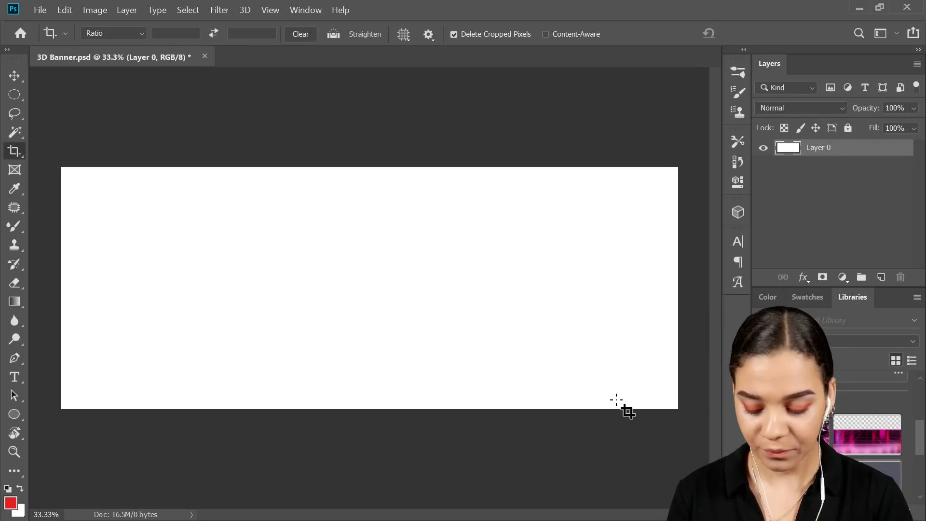
{"action": "key", "text": "ctrl+plus"}
{"action": "key", "text": "ctrl+minus"}
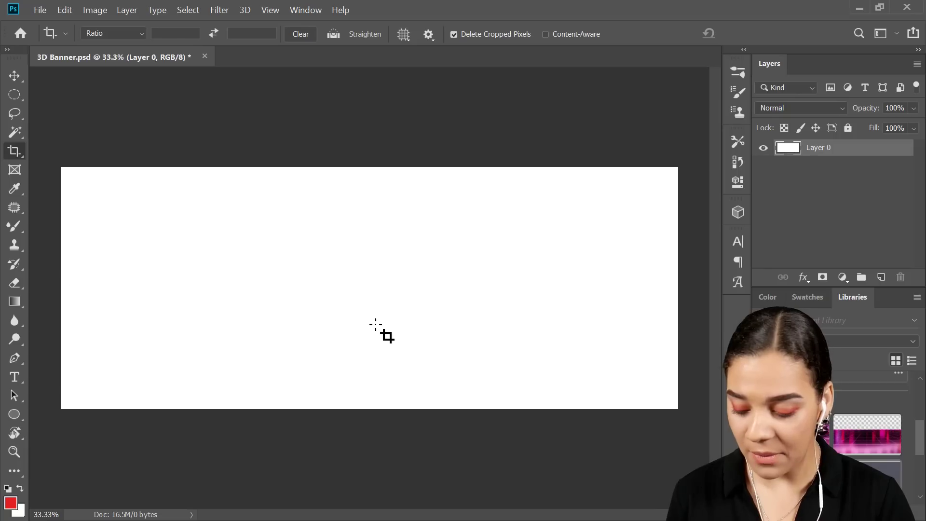
Add the centre-aligned text "Photoshop" in dark red 12 pt Hunters Script Regular near the middle of the canvas
{"action": "key", "text": "t"}
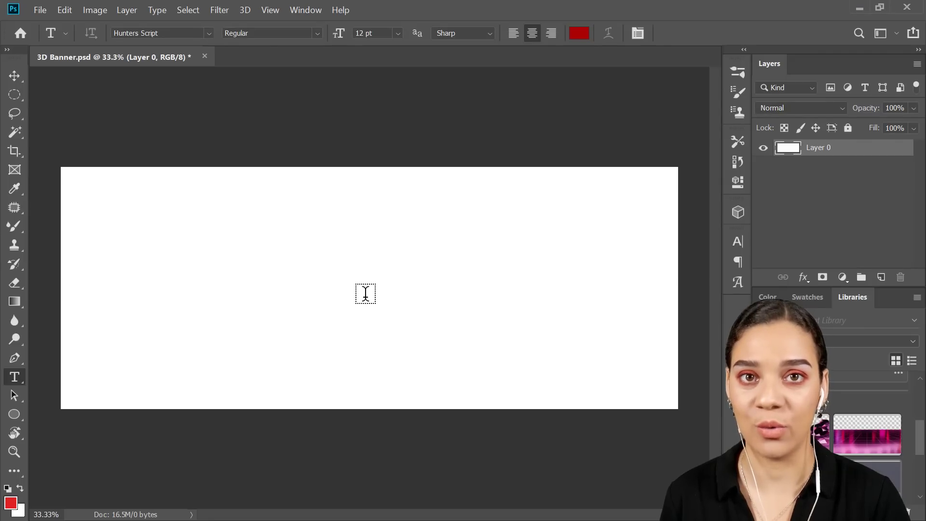
{"action": "left_click", "coordinate": [366, 293]}
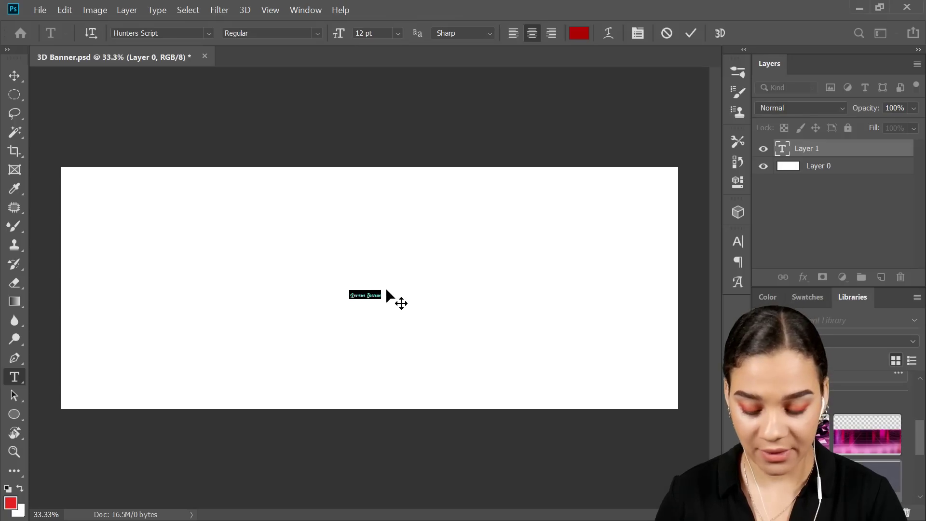
{"action": "type", "text": "3D"}
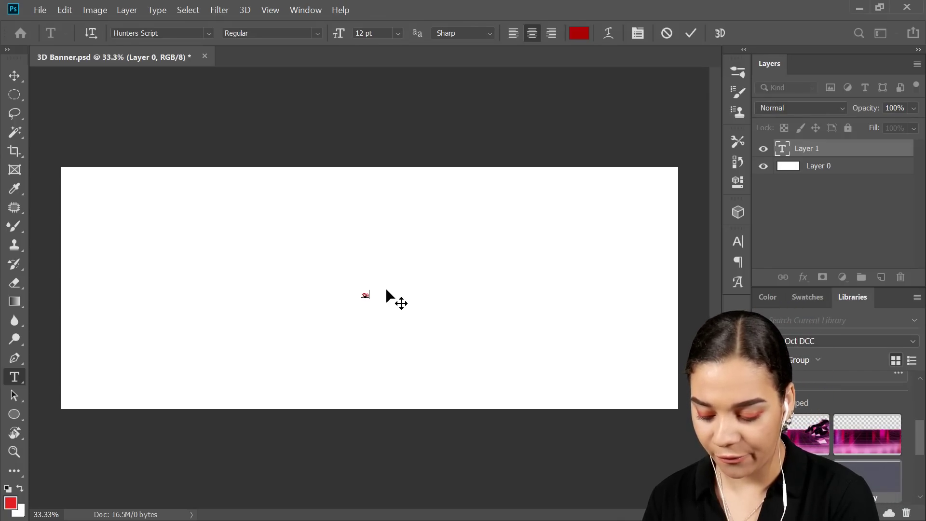
{"action": "type", "text": " B"}
{"action": "type", "text": "oshop"}
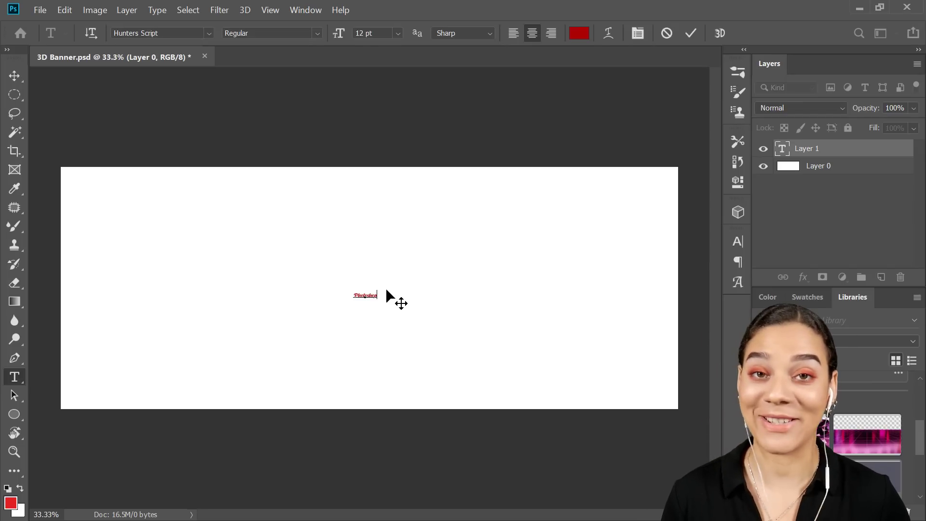
{"action": "left_click", "coordinate": [848, 155]}
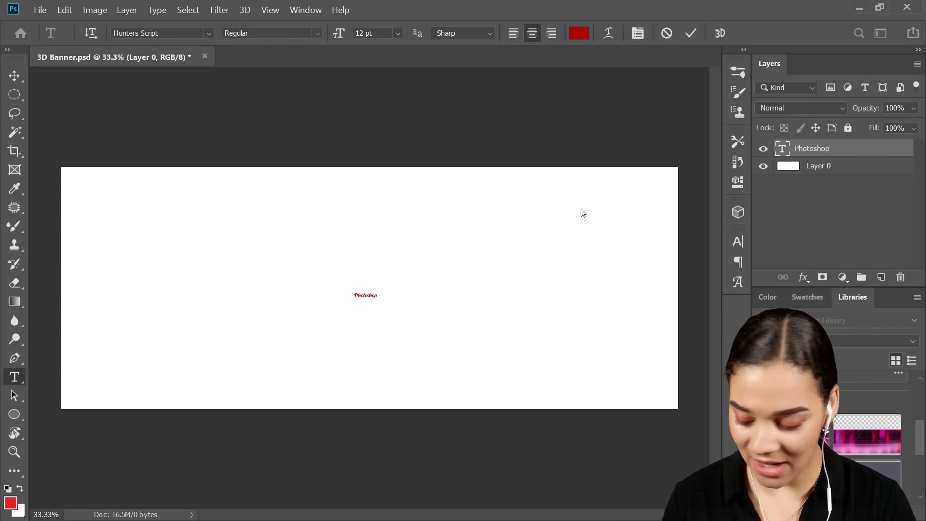
Scale the "Photoshop" text up to about 276 pt so it spans most of the banner, and centre it vertically
{"action": "key", "text": "v"}
{"action": "key", "text": "ctrl+t"}
{"action": "left_click_drag", "start_coordinate": [380, 289], "coordinate": [570, 209]}
{"action": "key", "text": "alt"}
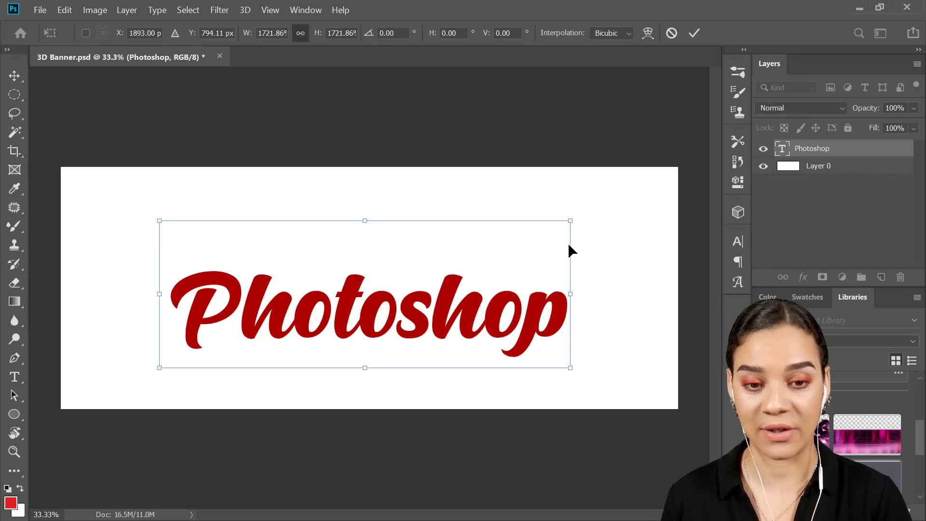
{"action": "left_click_drag", "start_coordinate": [568, 223], "coordinate": [638, 197]}
{"action": "left_click_drag", "start_coordinate": [517, 314], "coordinate": [517, 284]}
{"action": "key", "text": "Return"}
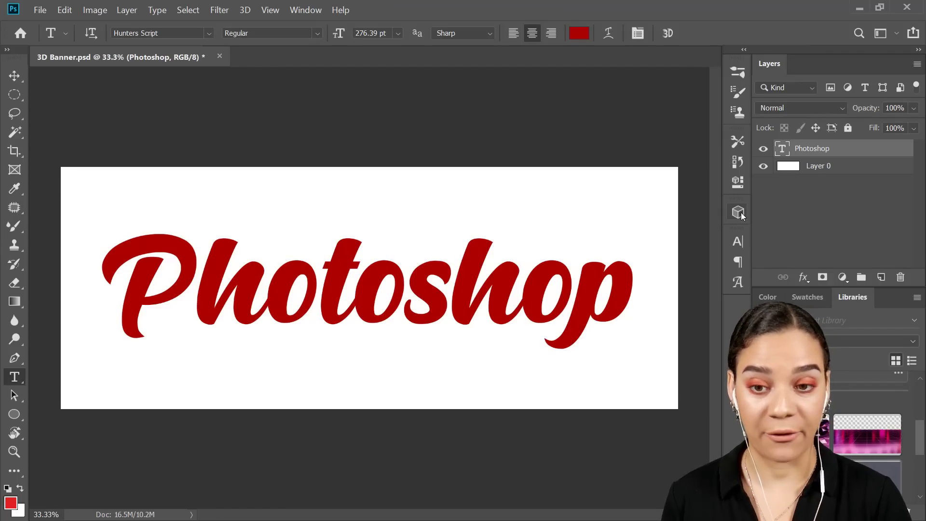
Show the 3D object creation settings and choose 3D Extrusion with Selected Layer(s) as the source
{"action": "left_click", "coordinate": [306, 10]}
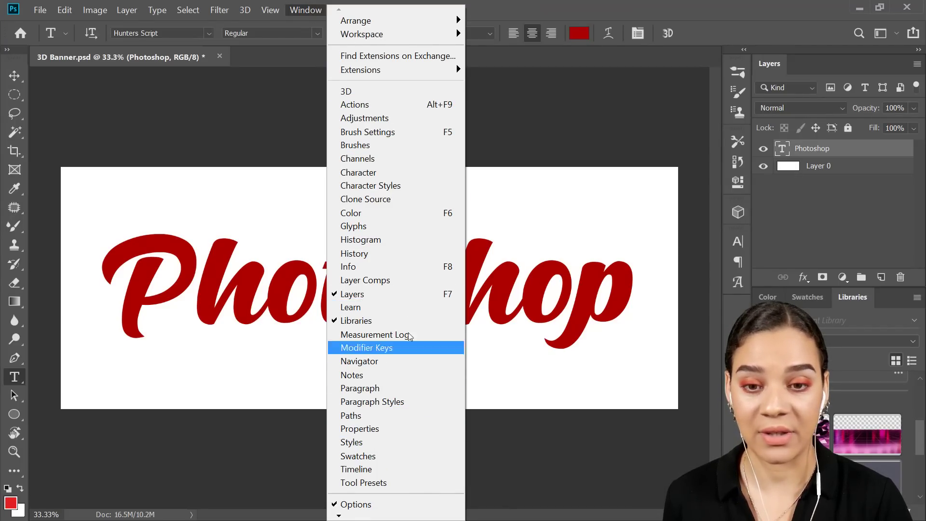
{"action": "left_click", "coordinate": [393, 93]}
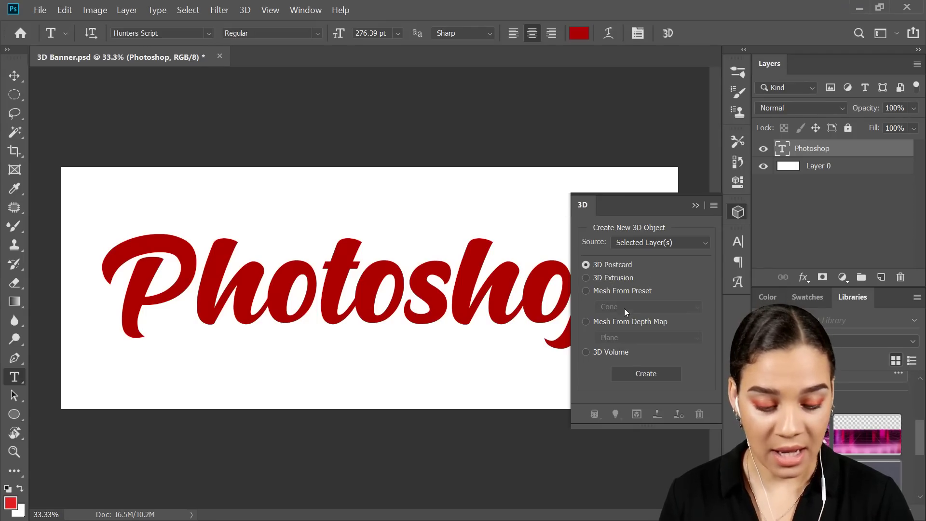
{"action": "left_click", "coordinate": [586, 278]}
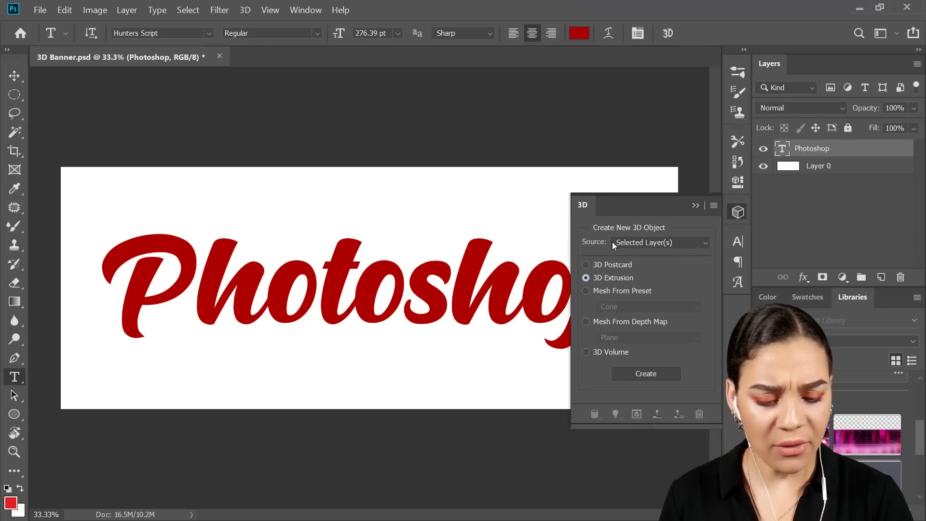
{"action": "left_click", "coordinate": [630, 243]}
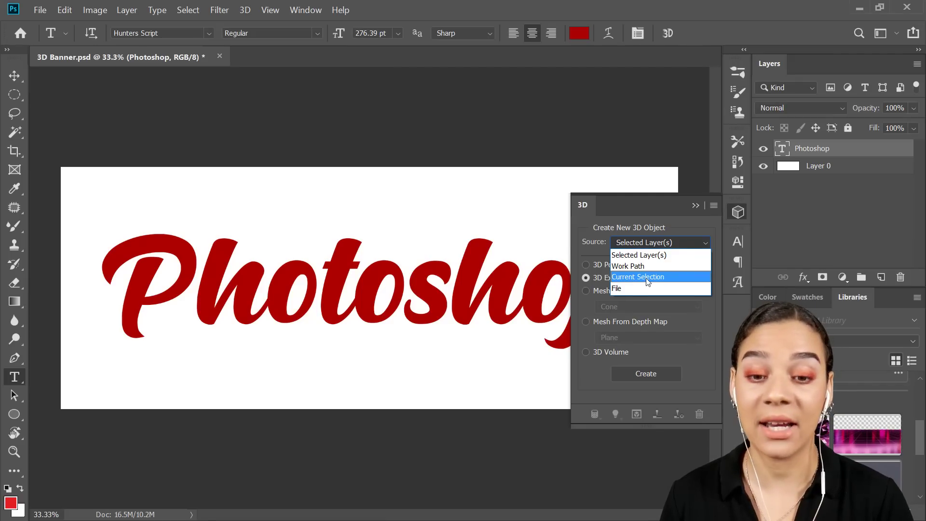
{"action": "left_click", "coordinate": [738, 217]}
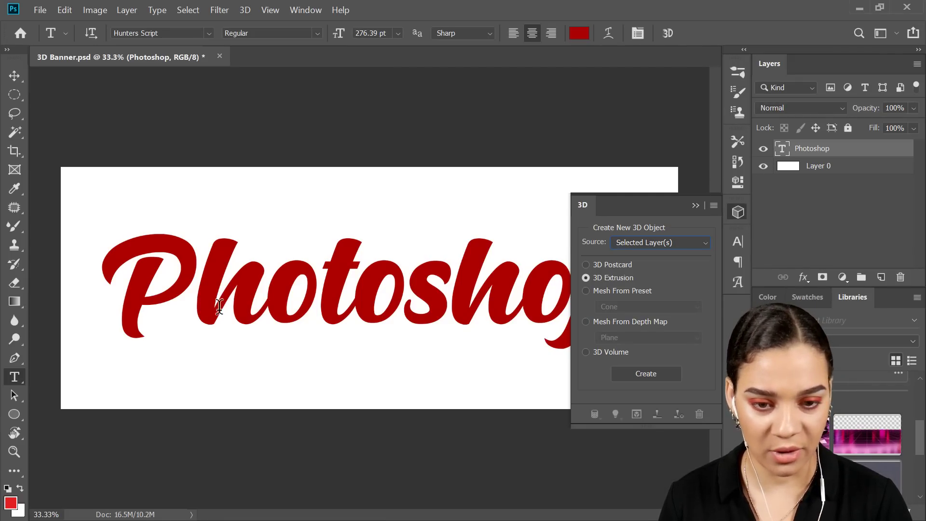
Make a rectangular marquee selection over the upper part of the lettering, from the "P" to the second "h"
{"action": "left_click", "coordinate": [14, 94]}
{"action": "right_click", "coordinate": [14, 95]}
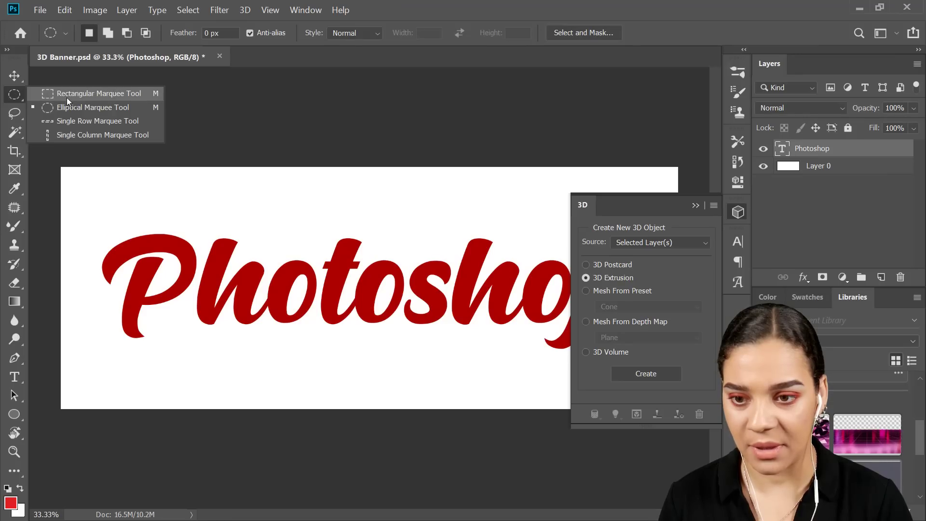
{"action": "left_click", "coordinate": [72, 94]}
{"action": "left_click_drag", "start_coordinate": [87, 192], "coordinate": [492, 299]}
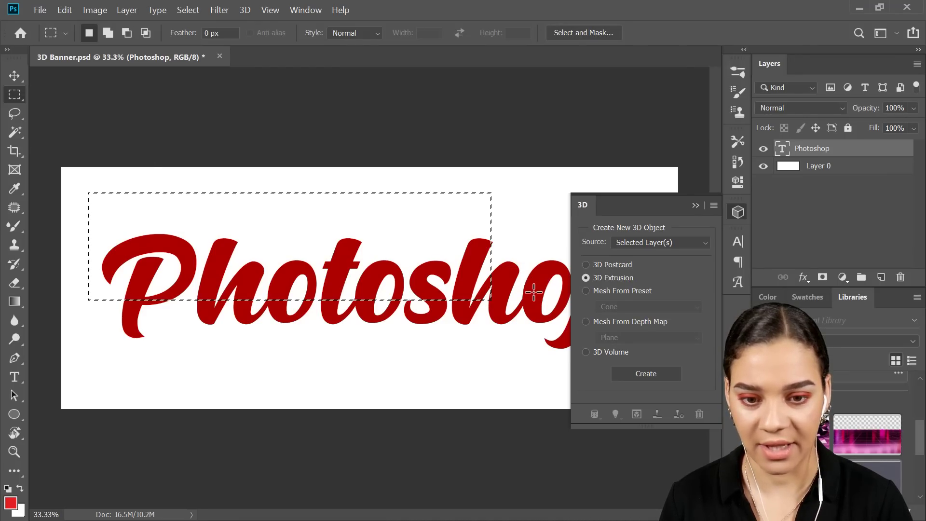
Try creating the 3D extrusion from the text layer, undo it, and add a new empty layer above the text
{"action": "left_click", "coordinate": [659, 372]}
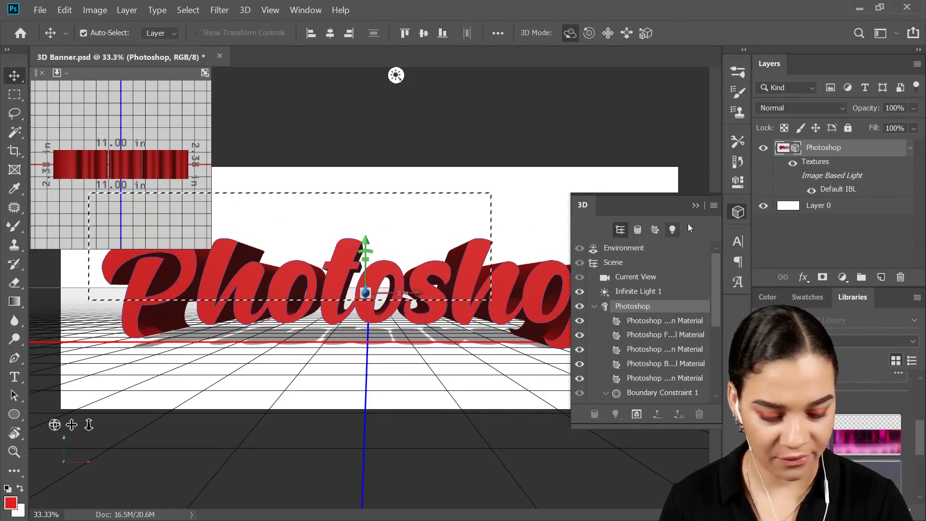
{"action": "key", "text": "ctrl+z"}
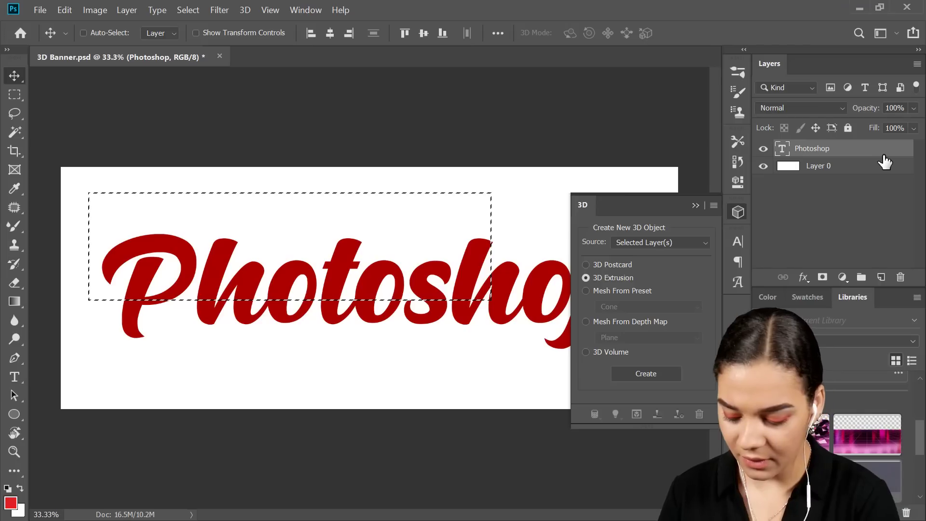
{"action": "key", "text": "ctrl+shift+n"}
{"action": "key", "text": "Return"}
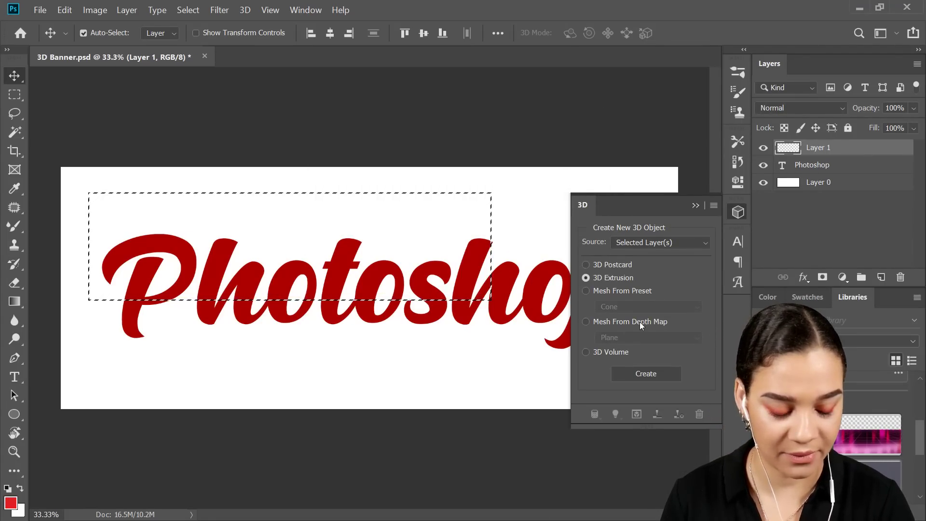
Try creating a 3D extrusion from the empty Layer 1 and from Layer 0, tilt the result, and undo it
{"action": "left_click", "coordinate": [655, 374]}
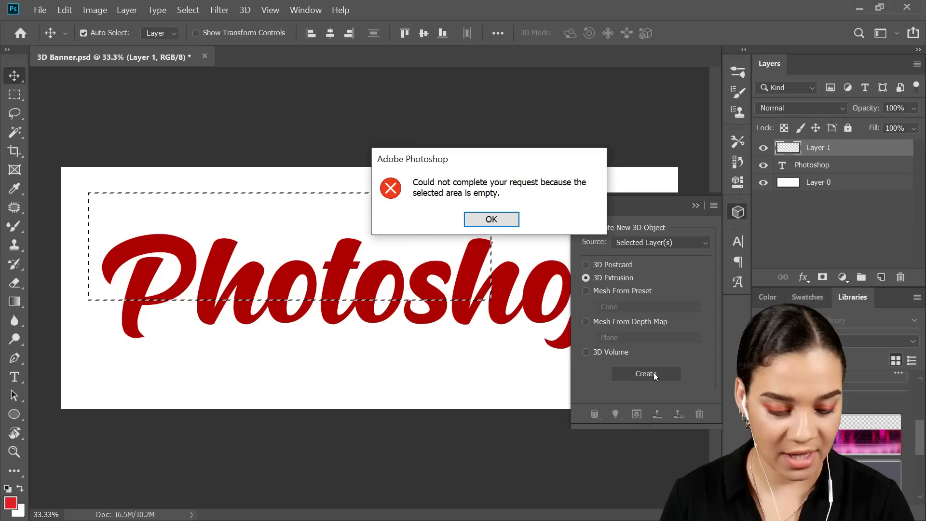
{"action": "left_click", "coordinate": [490, 218]}
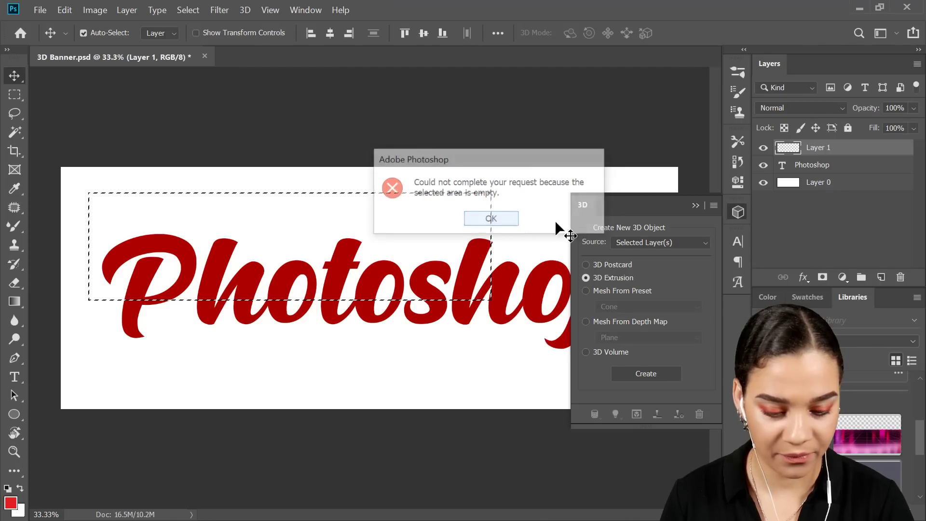
{"action": "left_click", "coordinate": [855, 182]}
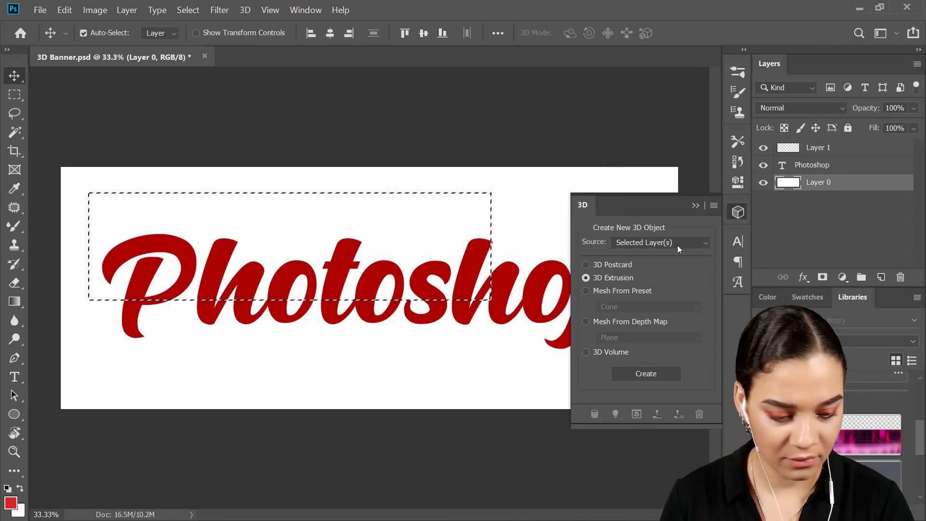
{"action": "left_click", "coordinate": [673, 376]}
{"action": "mouse_move", "coordinate": [520, 245]}
{"action": "left_mouse_down"}
{"action": "mouse_move", "coordinate": [404, 258]}
{"action": "mouse_move", "coordinate": [383, 291]}
{"action": "mouse_move", "coordinate": [517, 265]}
{"action": "mouse_move", "coordinate": [472, 219]}
{"action": "mouse_move", "coordinate": [521, 263]}
{"action": "left_mouse_up"}
{"action": "key", "text": "ctrl+minus"}
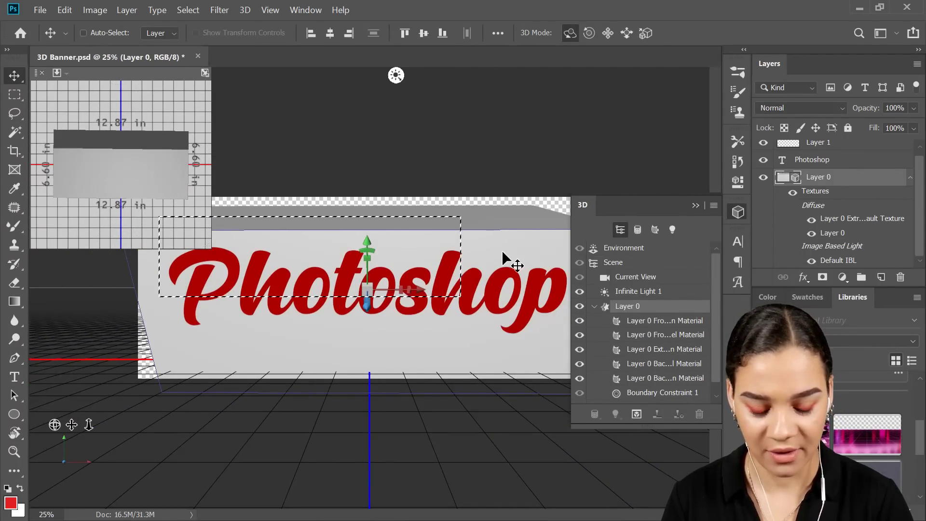
{"action": "key", "text": "ctrl+plus"}
{"action": "left_click_drag", "start_coordinate": [487, 217], "coordinate": [483, 256]}
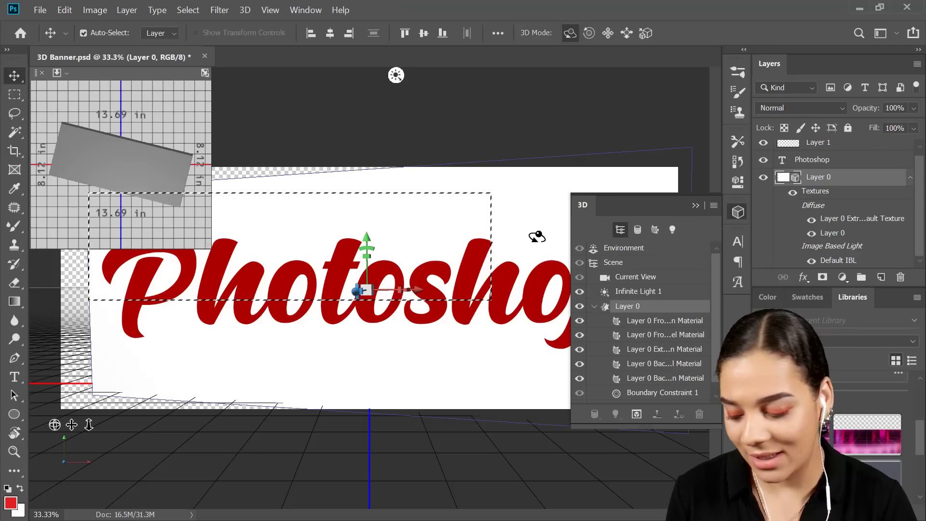
{"action": "key", "text": "ctrl+z"}
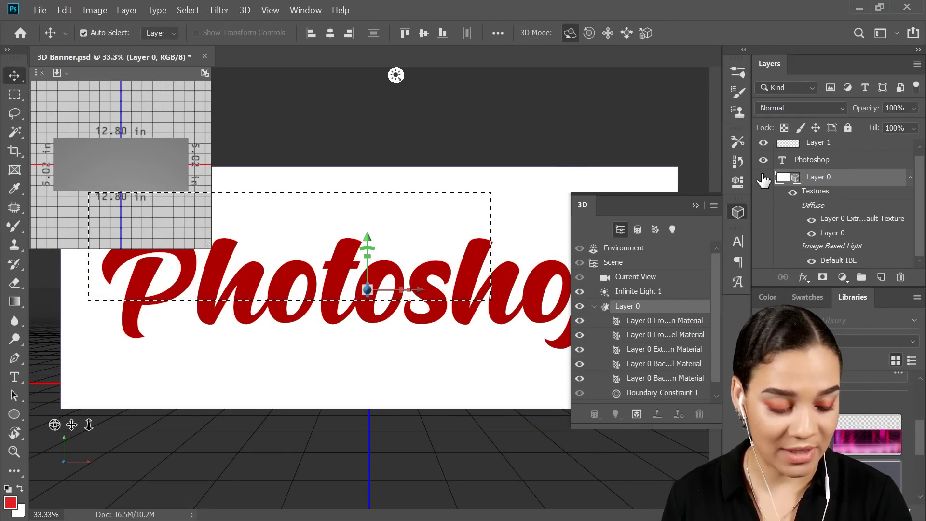
{"action": "key", "text": "ctrl+z"}
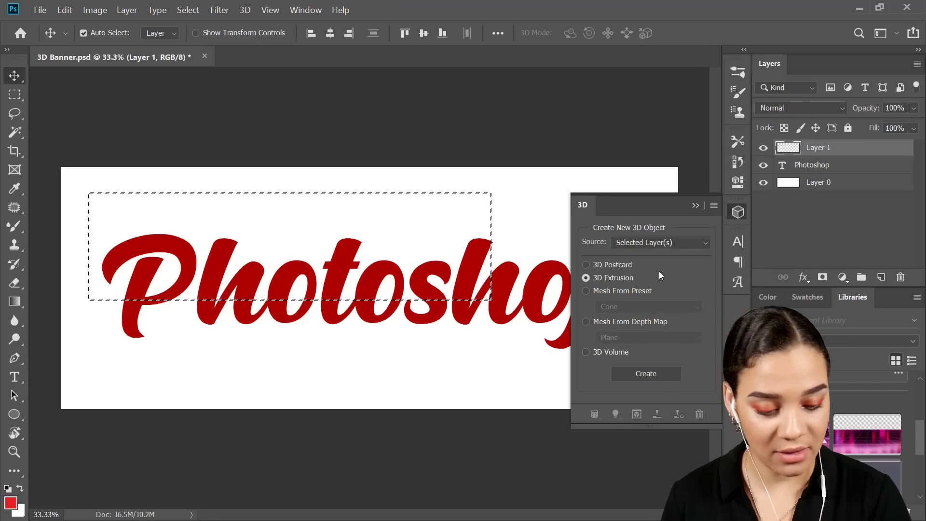
Clear the marquee selection and create a 3D extrusion from the "Photoshop" text layer, using Selected Layer(s) as the source
{"action": "left_click", "coordinate": [673, 242]}
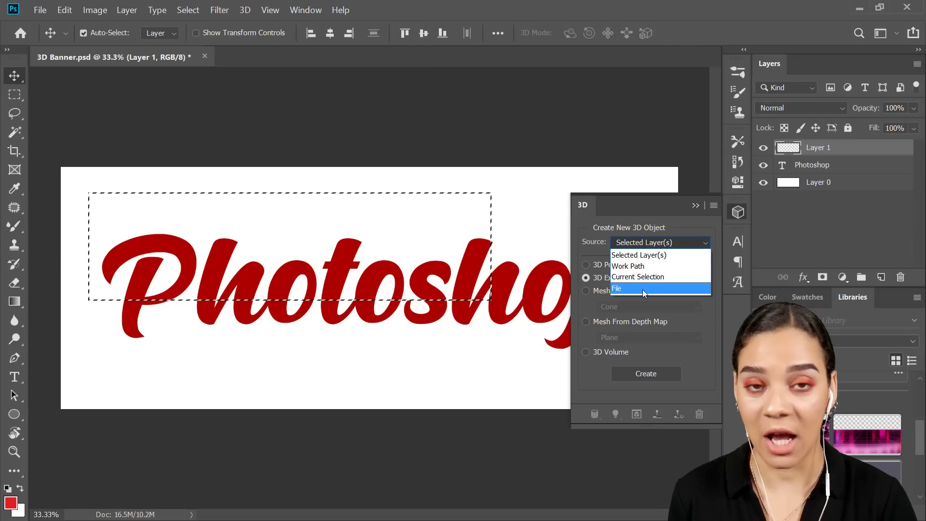
{"action": "left_click", "coordinate": [667, 255]}
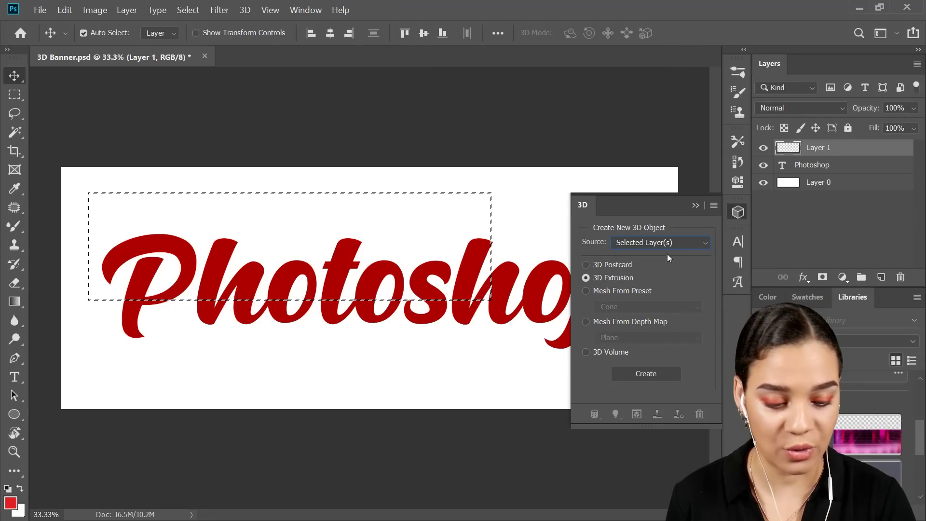
{"action": "left_click", "coordinate": [855, 167]}
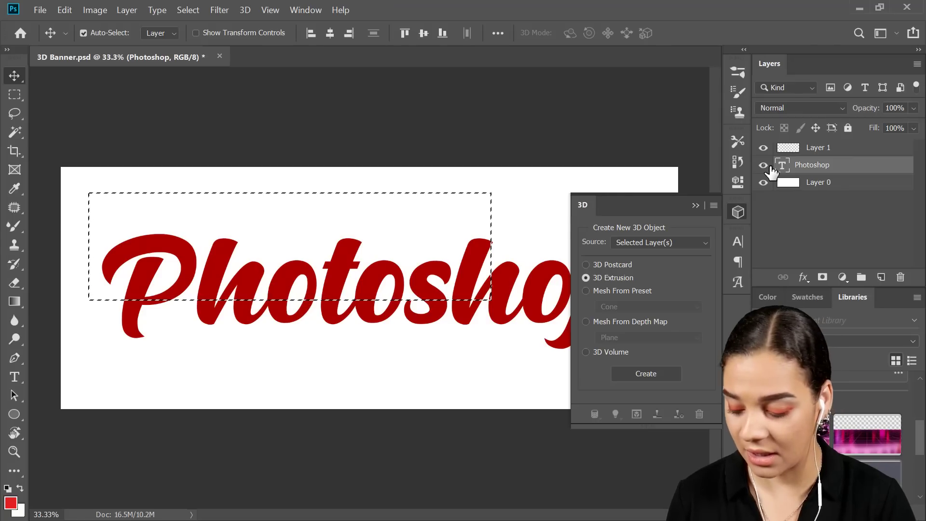
{"action": "key", "text": "ctrl+d"}
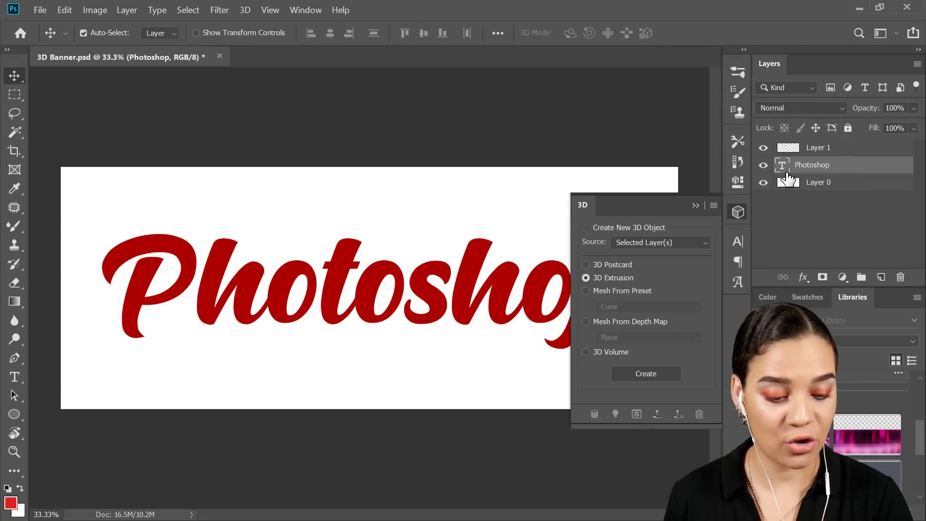
{"action": "left_click", "coordinate": [649, 374]}
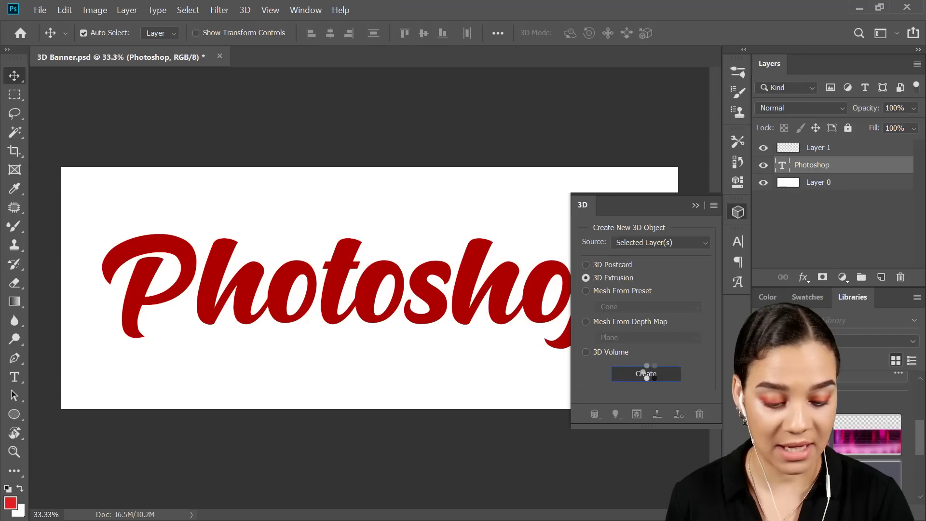
{"action": "left_click", "coordinate": [738, 213]}
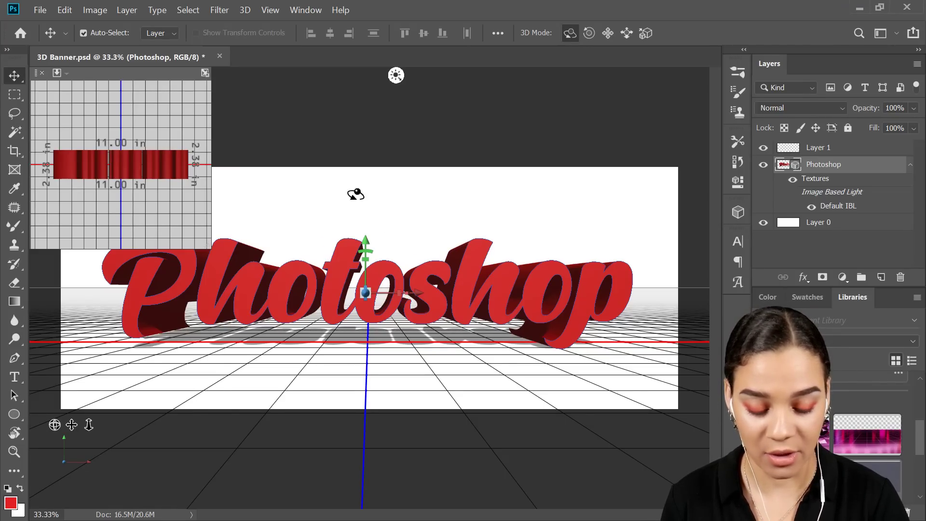
Rotate the 3D lettering in several directions, tilting it to show the extruded tops of the letters
{"action": "left_click_drag", "start_coordinate": [476, 223], "coordinate": [458, 251]}
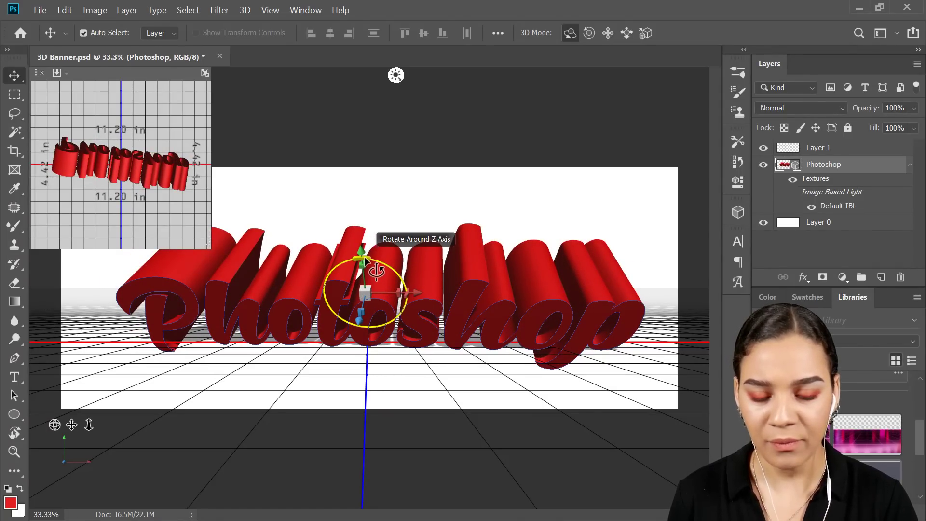
{"action": "left_click_drag", "start_coordinate": [384, 260], "coordinate": [356, 291]}
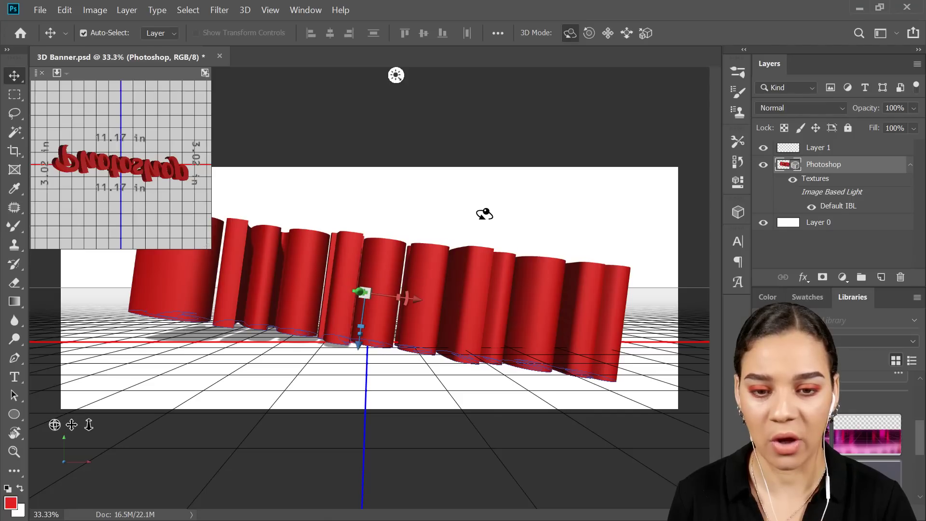
{"action": "left_click_drag", "start_coordinate": [484, 213], "coordinate": [521, 193]}
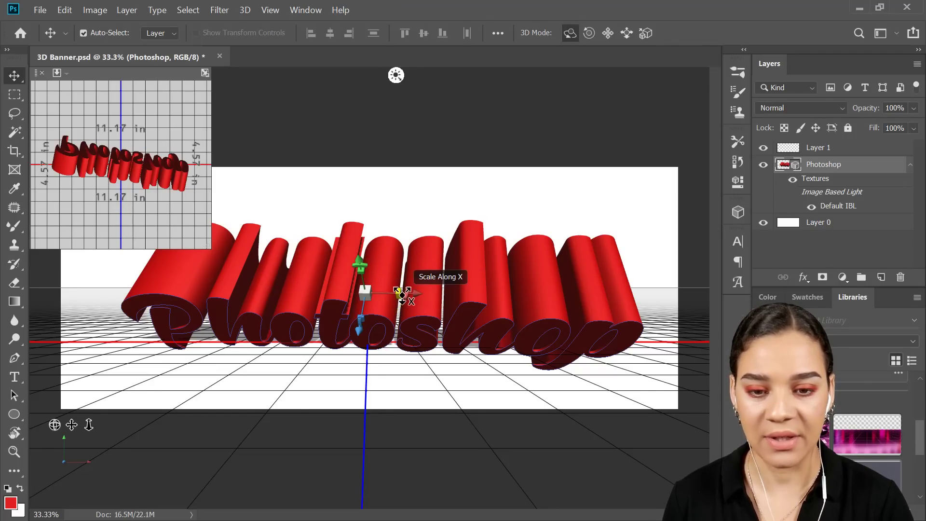
Try the 3D axis handles on the lettering: scale along X and undo it, scale along Y, rotate around X and move along X
{"action": "left_click_drag", "start_coordinate": [401, 295], "coordinate": [434, 301]}
{"action": "key", "text": "ctrl+z"}
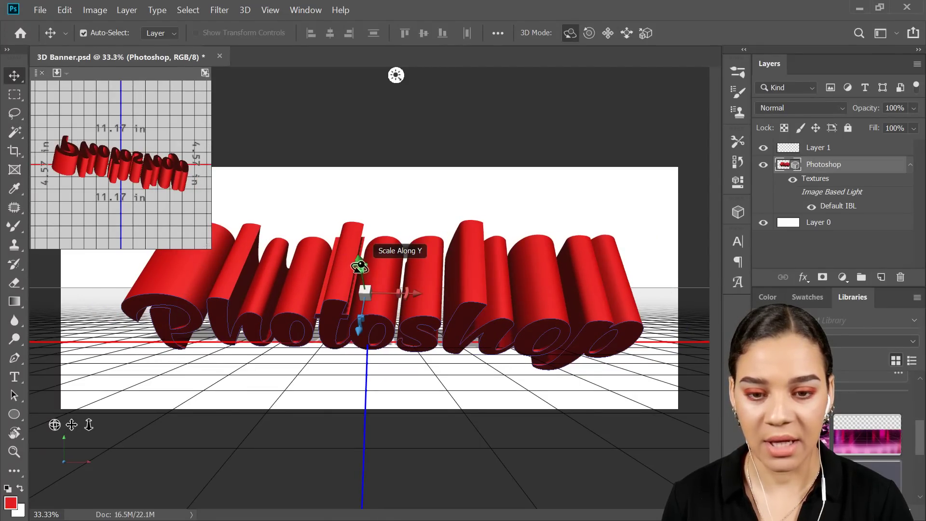
{"action": "left_click_drag", "start_coordinate": [359, 269], "coordinate": [359, 256]}
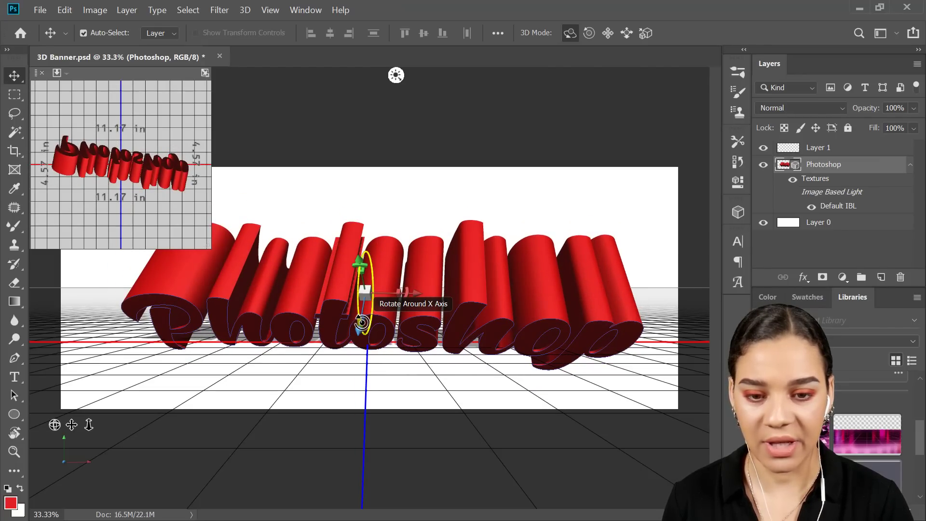
{"action": "left_click_drag", "start_coordinate": [362, 324], "coordinate": [362, 331]}
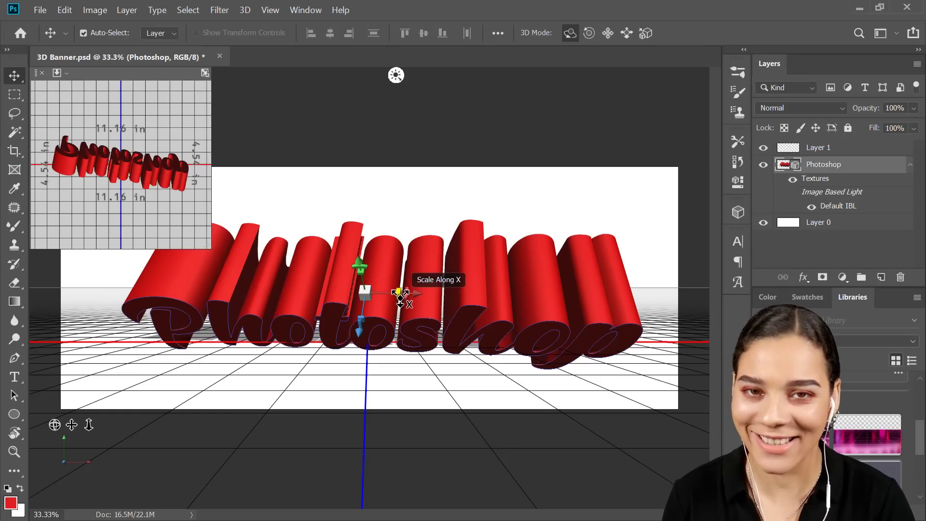
{"action": "key", "text": "ctrl+plus"}
{"action": "key", "text": "ctrl+plus"}
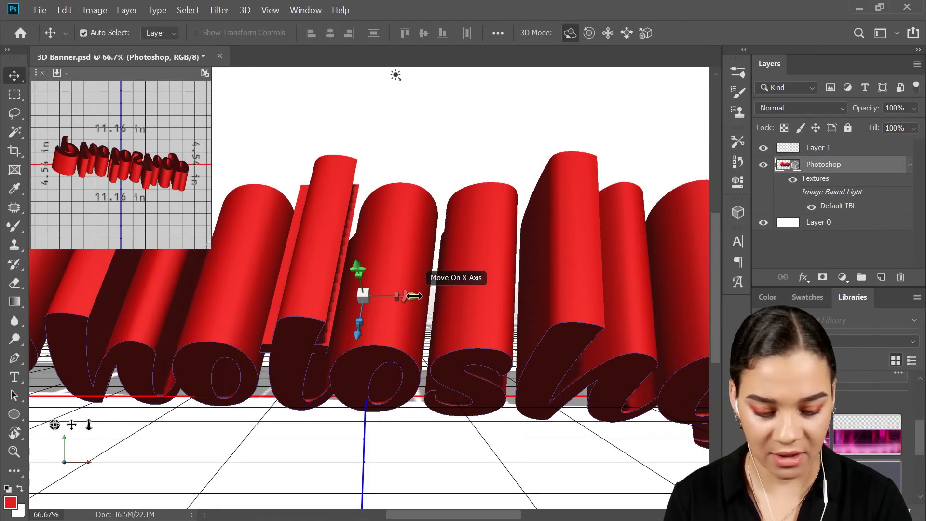
{"action": "left_click_drag", "start_coordinate": [408, 296], "coordinate": [431, 297]}
{"action": "left_click_drag", "start_coordinate": [614, 292], "coordinate": [385, 287]}
Rotate the 3D lettering so its faces point forward and the word rises slightly from the "P" to the final "p"
{"action": "key", "text": "ctrl+minus"}
{"action": "left_click_drag", "start_coordinate": [496, 240], "coordinate": [527, 252]}
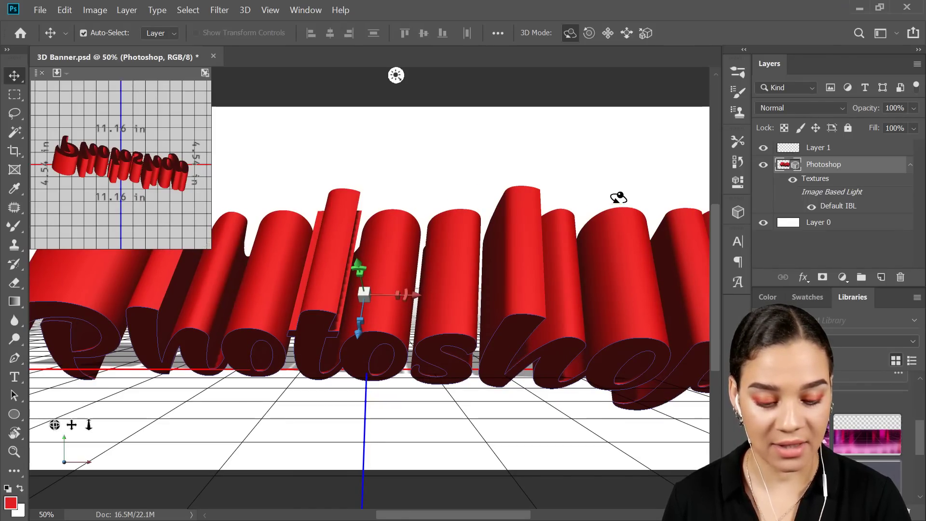
{"action": "left_click_drag", "start_coordinate": [616, 198], "coordinate": [616, 169]}
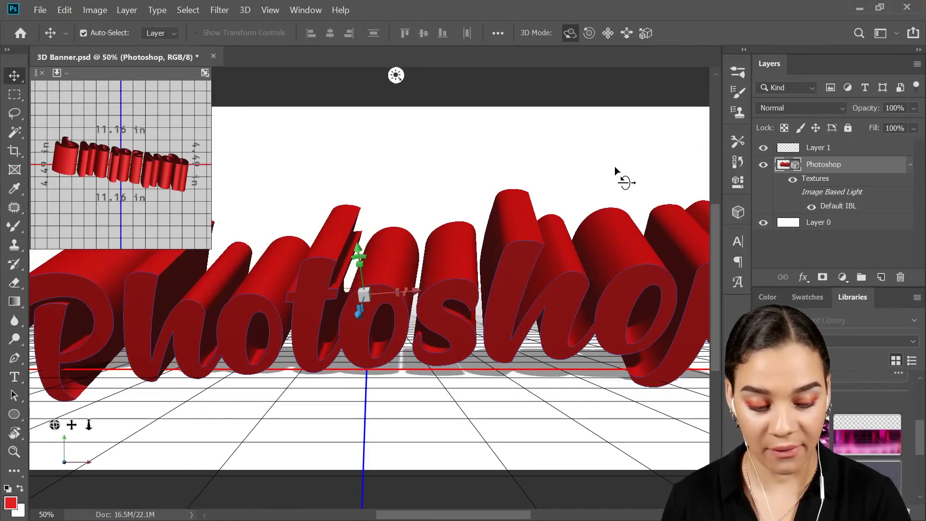
{"action": "left_click_drag", "start_coordinate": [279, 224], "coordinate": [290, 178]}
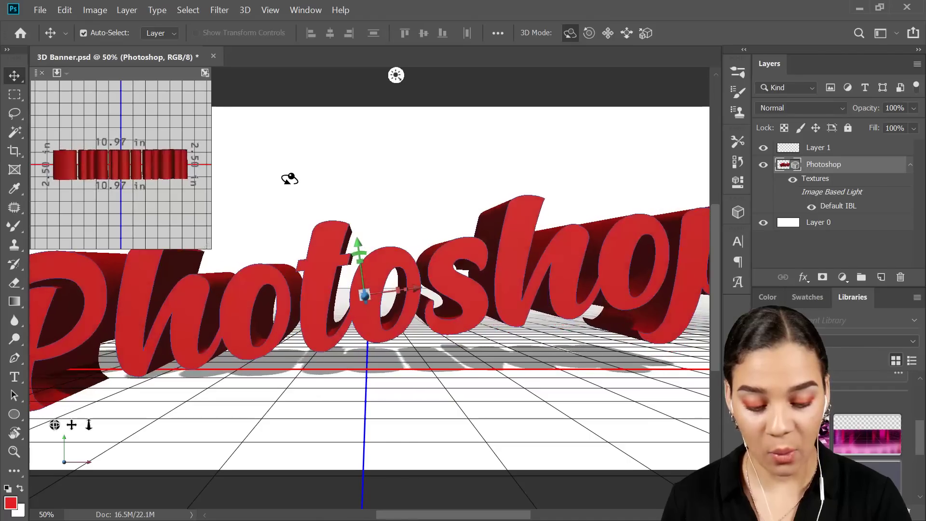
{"action": "key", "text": "ctrl+minus"}
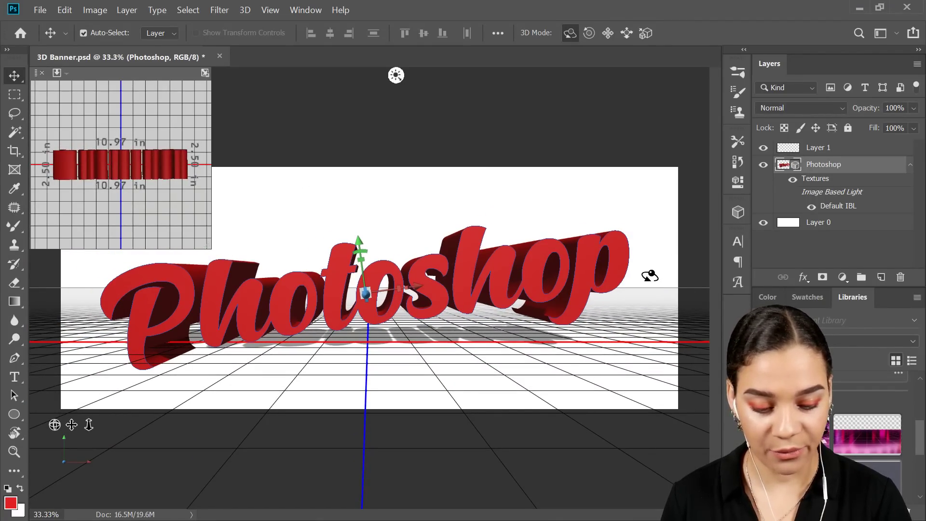
{"action": "left_click_drag", "start_coordinate": [654, 270], "coordinate": [653, 269]}
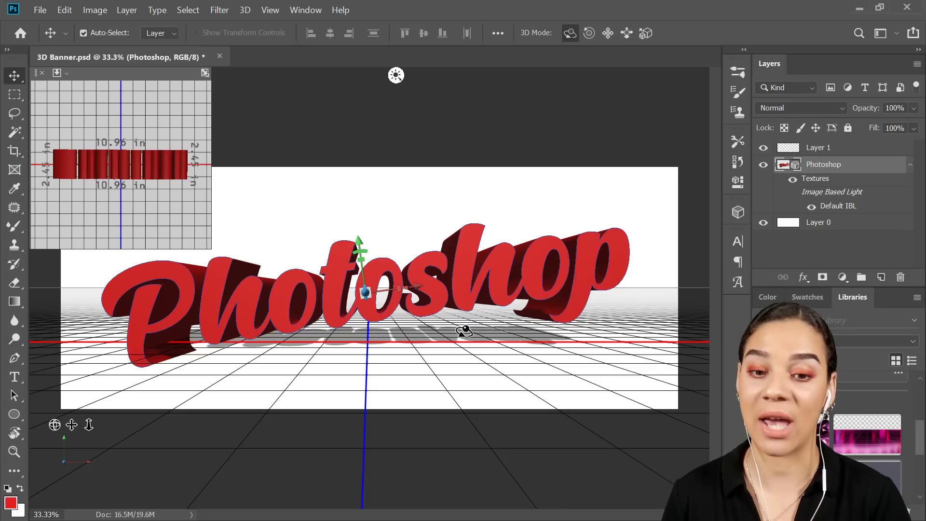
Aim Infinite Light 1 straight at the front of the lettering so the faces are bright red and the extruded sides dark
{"action": "left_click", "coordinate": [396, 76]}
{"action": "mouse_move", "coordinate": [381, 292]}
{"action": "left_mouse_down"}
{"action": "mouse_move", "coordinate": [392, 244]}
{"action": "mouse_move", "coordinate": [325, 227]}
{"action": "mouse_move", "coordinate": [292, 285]}
{"action": "mouse_move", "coordinate": [332, 379]}
{"action": "mouse_move", "coordinate": [357, 380]}
{"action": "mouse_move", "coordinate": [346, 274]}
{"action": "mouse_move", "coordinate": [363, 382]}
{"action": "mouse_move", "coordinate": [353, 373]}
{"action": "left_mouse_up"}
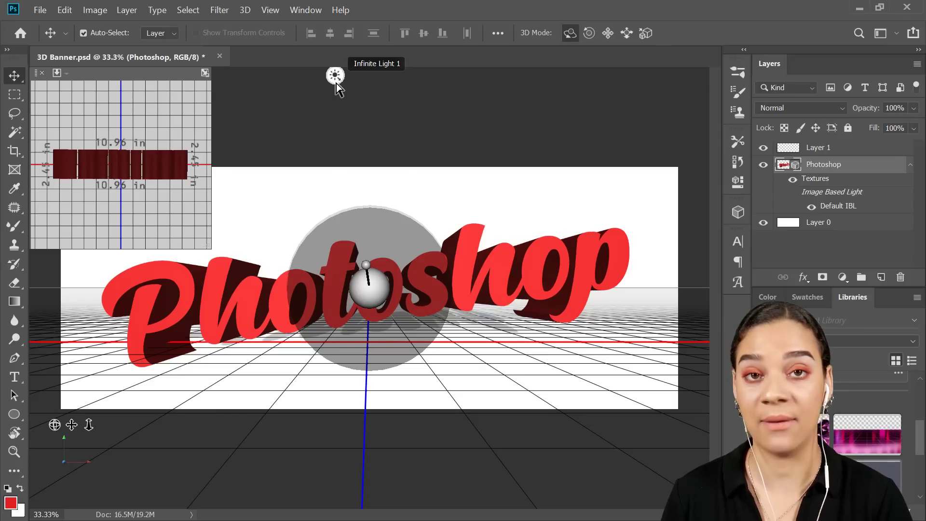
{"action": "left_click_drag", "start_coordinate": [387, 258], "coordinate": [401, 293]}
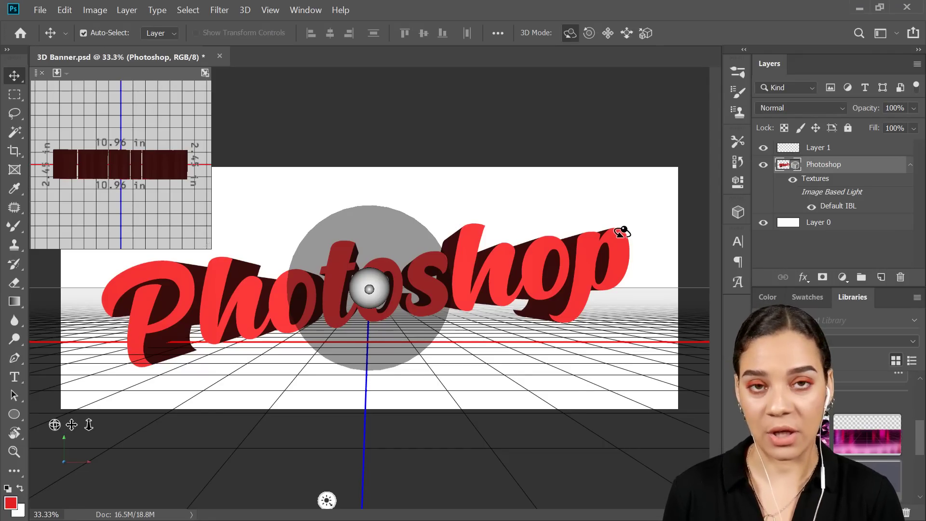
Collapse the Photoshop 3D layer's details, duplicate the layer, and convert the copy to a Smart Object
{"action": "left_click", "coordinate": [910, 165]}
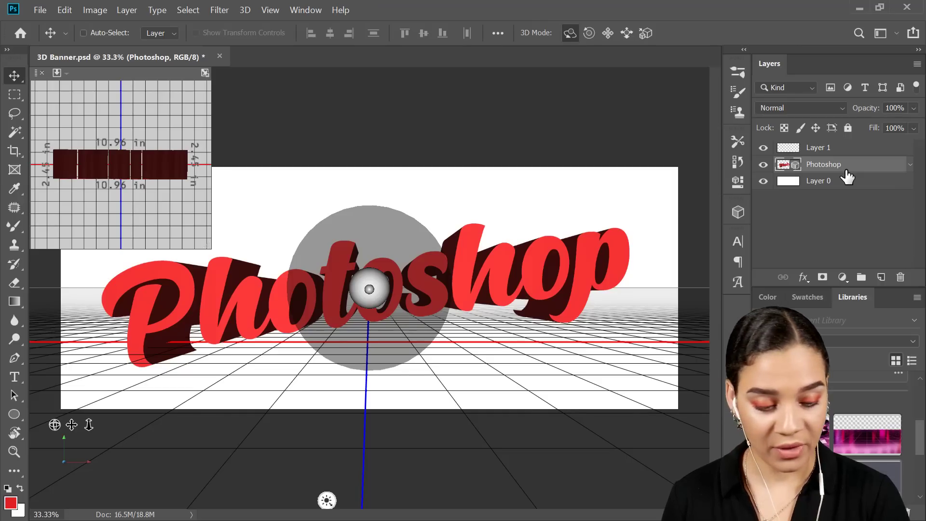
{"action": "key", "text": "ctrl+j"}
{"action": "right_click", "coordinate": [870, 169]}
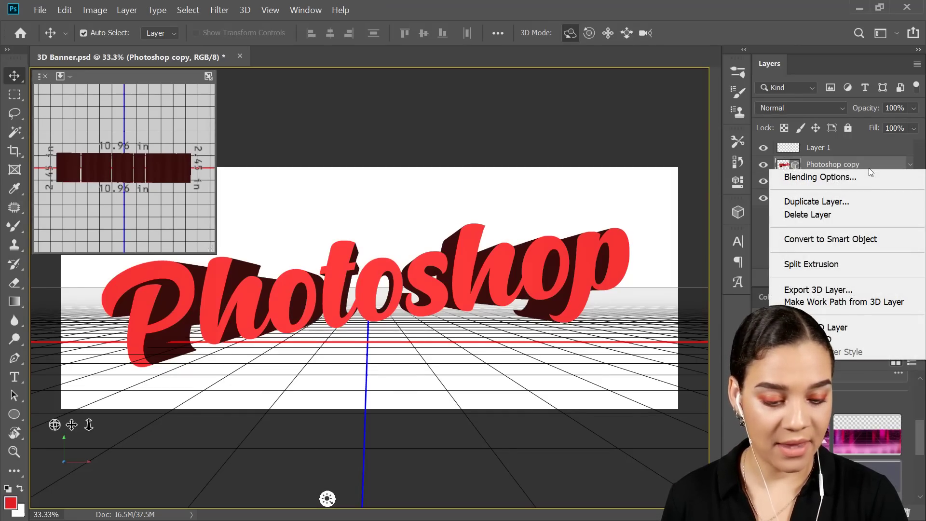
{"action": "left_click", "coordinate": [872, 240]}
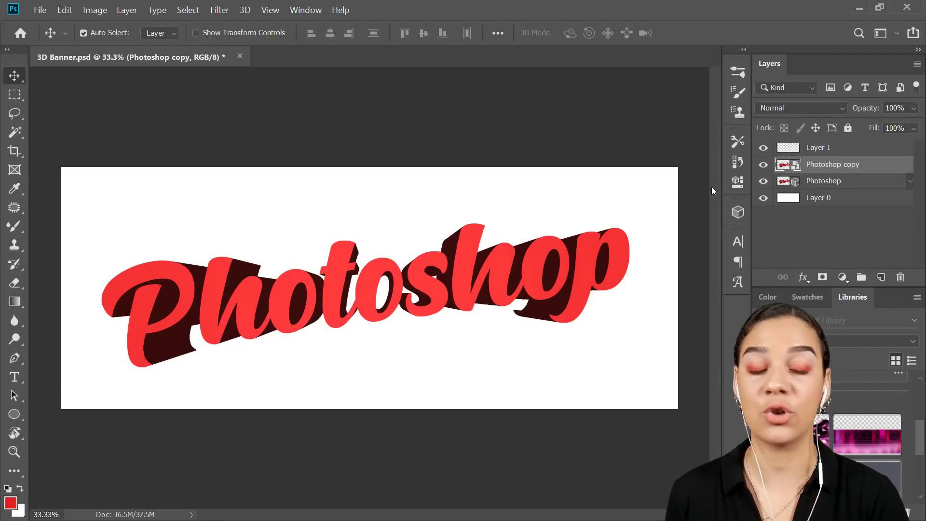
Add a new empty layer directly above the original Photoshop 3D layer, below the Smart Object copy
{"action": "left_click", "coordinate": [857, 185]}
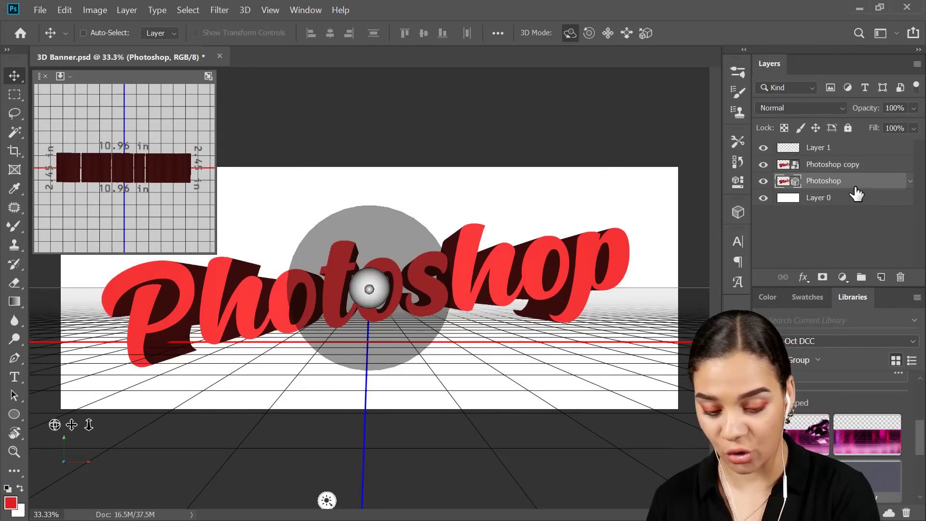
{"action": "key", "text": "ctrl+shift+n"}
{"action": "key", "text": "Return"}
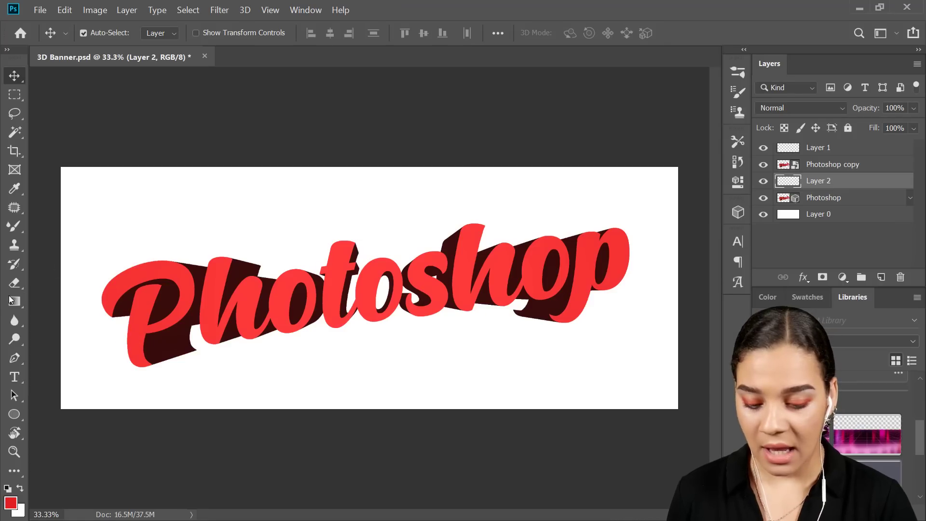
Choose the BLOCCO tip at 60 px for the Mixer Brush and set the foreground color to a muted violet-blue with hue 250°
{"action": "key", "text": "b"}
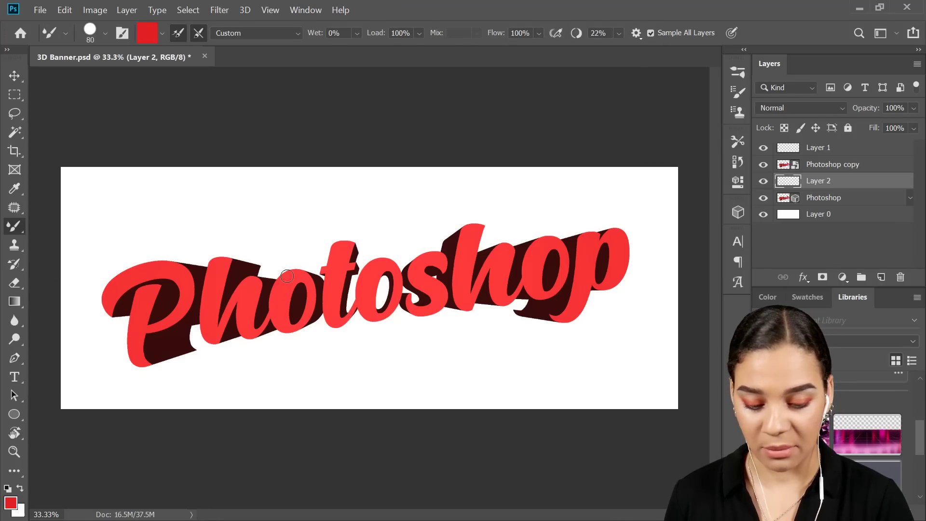
{"action": "right_click", "coordinate": [287, 242]}
{"action": "left_click", "coordinate": [504, 449]}
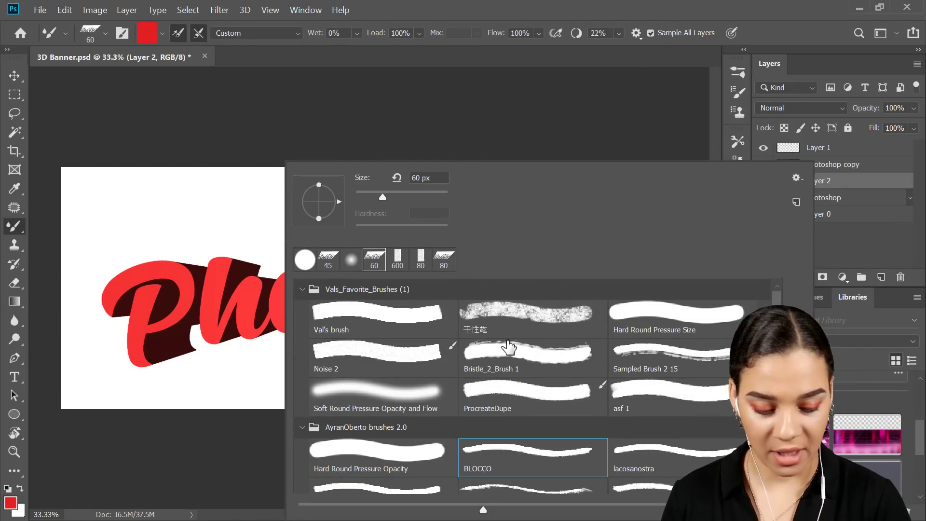
{"action": "key", "text": "Escape"}
{"action": "left_click", "coordinate": [10, 502]}
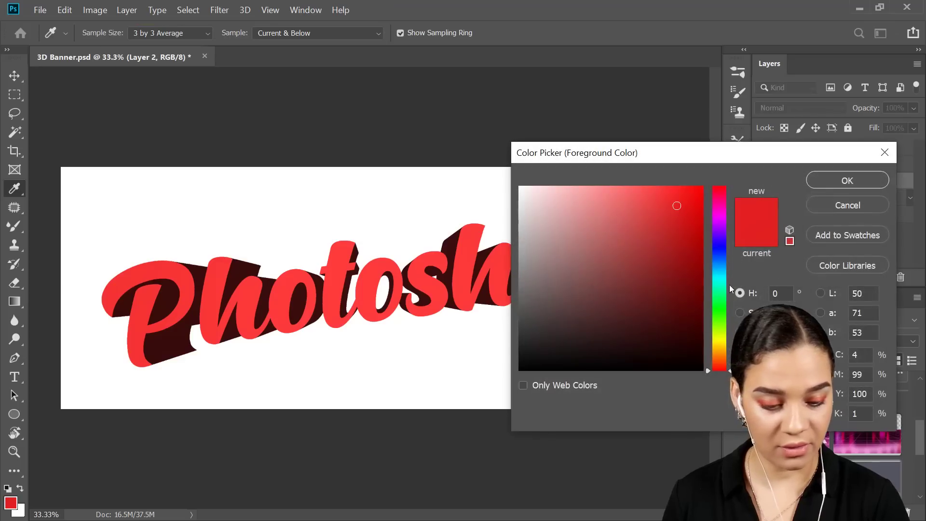
{"action": "mouse_move", "coordinate": [724, 241]}
{"action": "left_mouse_down"}
{"action": "mouse_move", "coordinate": [716, 232]}
{"action": "mouse_move", "coordinate": [715, 242]}
{"action": "left_mouse_up"}
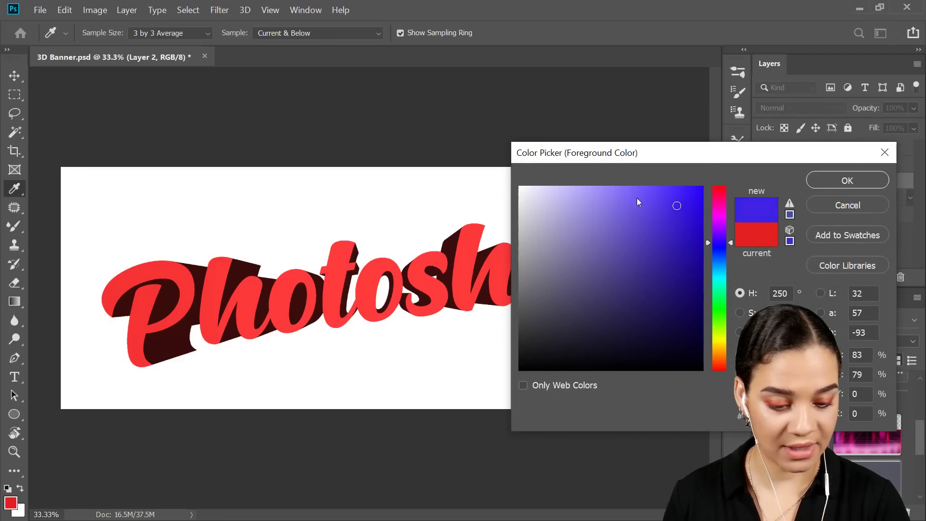
{"action": "left_click_drag", "start_coordinate": [637, 198], "coordinate": [635, 215]}
{"action": "left_click", "coordinate": [847, 180]}
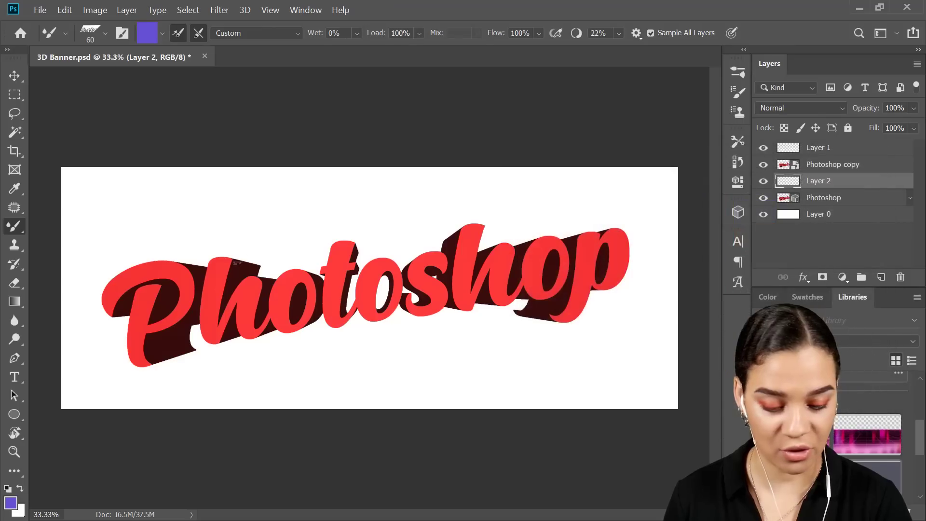
Paint loose violet-blue zigzag strokes on Layer 2 behind the Smart Object lettering, enlarging the brush to 150 px for the thicker strokes
{"action": "mouse_move", "coordinate": [352, 180]}
{"action": "left_mouse_down"}
{"action": "mouse_move", "coordinate": [313, 280]}
{"action": "mouse_move", "coordinate": [371, 245]}
{"action": "mouse_move", "coordinate": [439, 338]}
{"action": "mouse_move", "coordinate": [488, 304]}
{"action": "left_mouse_up"}
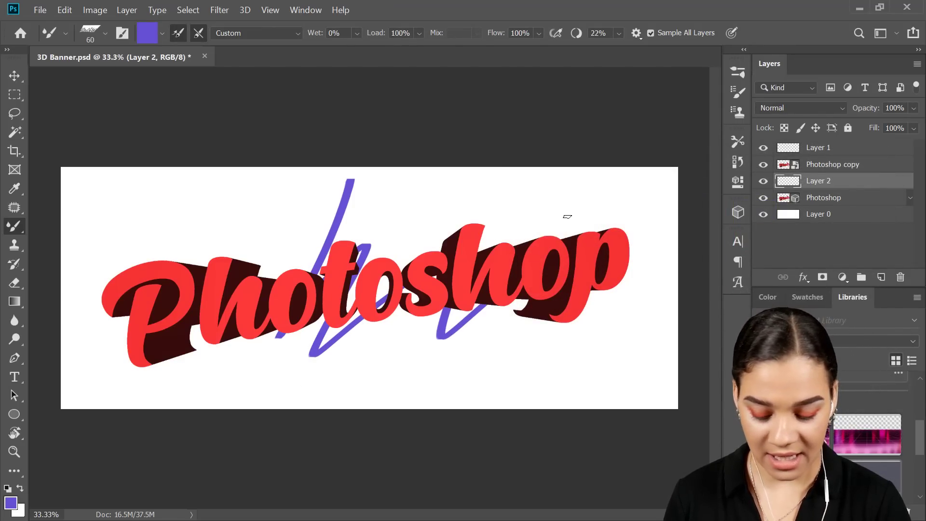
{"action": "left_click_drag", "start_coordinate": [410, 313], "coordinate": [439, 325]}
{"action": "mouse_move", "coordinate": [482, 241]}
{"action": "left_mouse_down"}
{"action": "mouse_move", "coordinate": [531, 196]}
{"action": "mouse_move", "coordinate": [498, 361]}
{"action": "mouse_move", "coordinate": [470, 370]}
{"action": "mouse_move", "coordinate": [368, 172]}
{"action": "mouse_move", "coordinate": [292, 346]}
{"action": "mouse_move", "coordinate": [234, 375]}
{"action": "mouse_move", "coordinate": [257, 327]}
{"action": "mouse_move", "coordinate": [251, 362]}
{"action": "mouse_move", "coordinate": [174, 203]}
{"action": "mouse_move", "coordinate": [173, 370]}
{"action": "left_mouse_up"}
{"action": "key", "text": "bracketright"}
{"action": "key", "text": "bracketright"}
{"action": "key", "text": "bracketright"}
{"action": "key", "text": "bracketright"}
{"action": "key", "text": "bracketright"}
{"action": "key", "text": "bracketright"}
{"action": "left_click", "coordinate": [533, 193]}
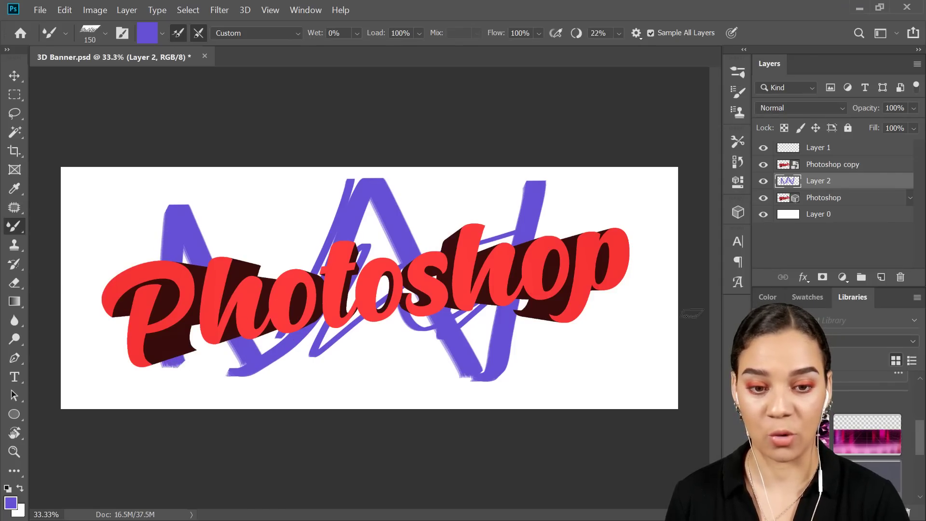
Delete Layer 2 with its violet-blue test strokes
{"action": "key", "text": "Delete"}
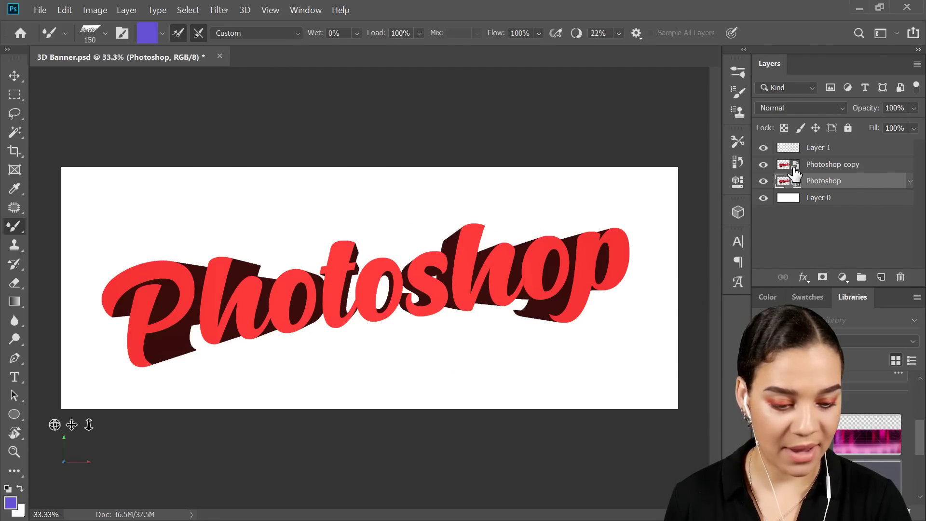
Expand the original Photoshop 3D layer's details, toggle its textures off and on, and collapse the details again
{"action": "left_click", "coordinate": [911, 181]}
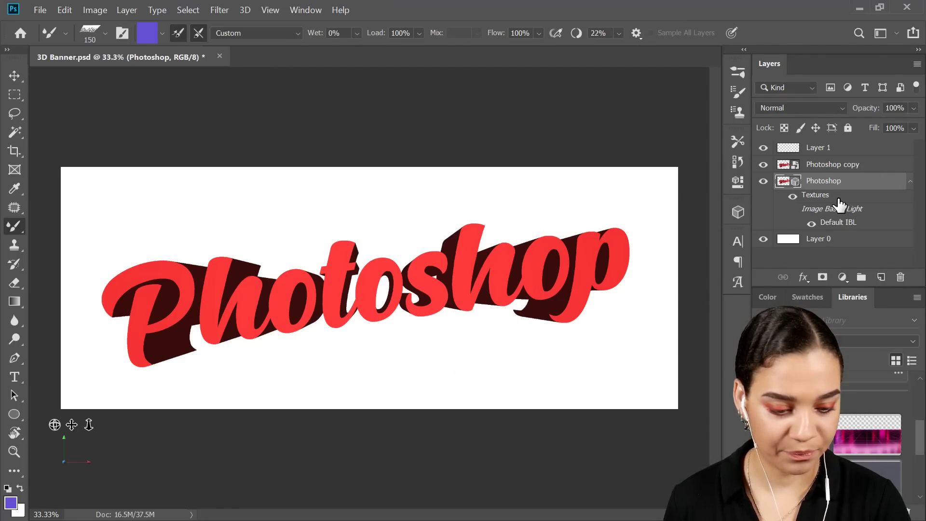
{"action": "left_click", "coordinate": [791, 196]}
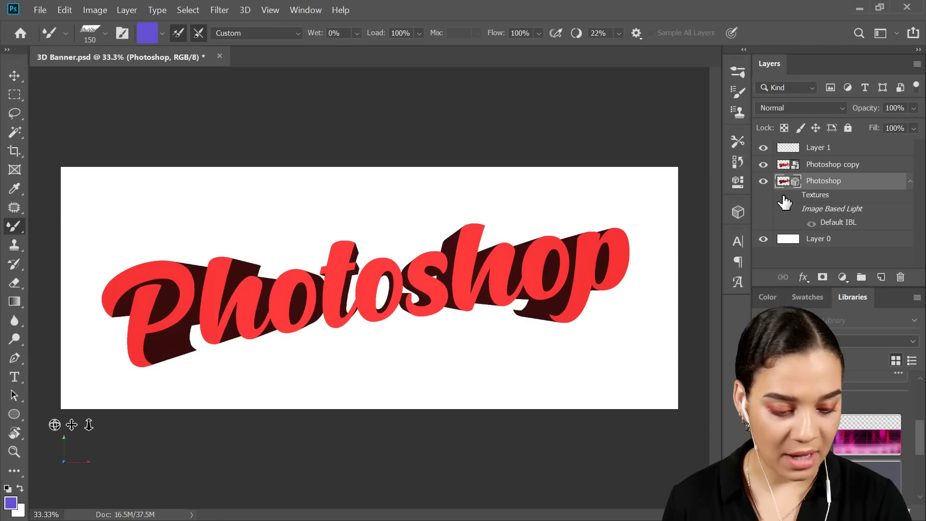
{"action": "left_click", "coordinate": [793, 197]}
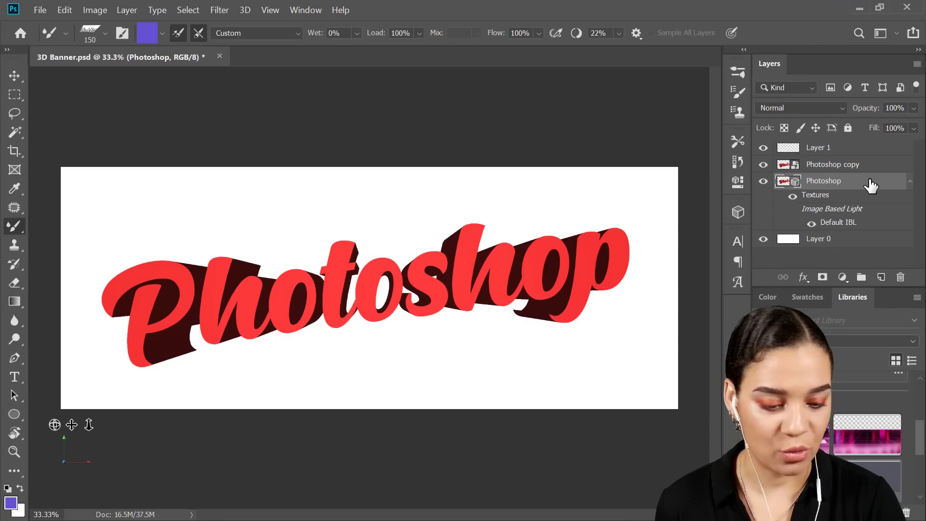
{"action": "left_click", "coordinate": [910, 182]}
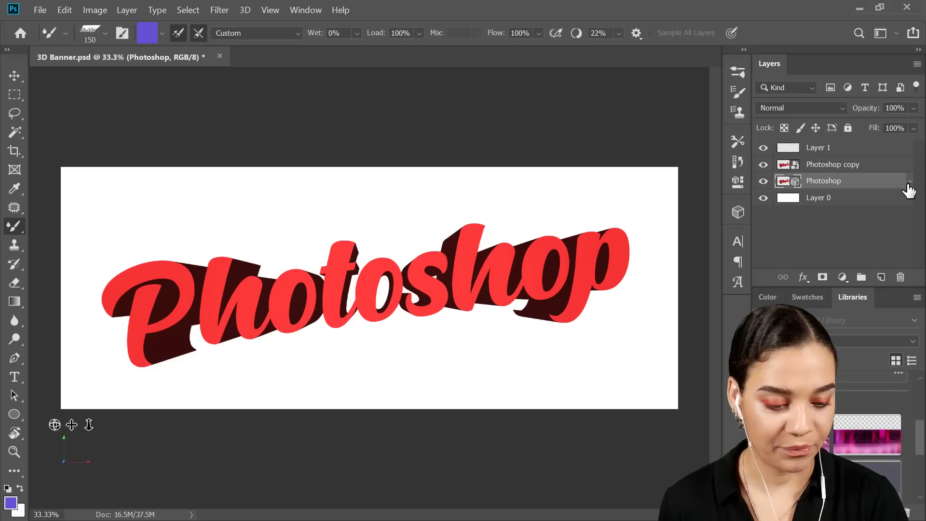
Select the Photoshop copy Smart Object and hide the original Photoshop 3D layer beneath it
{"action": "left_click", "coordinate": [861, 166]}
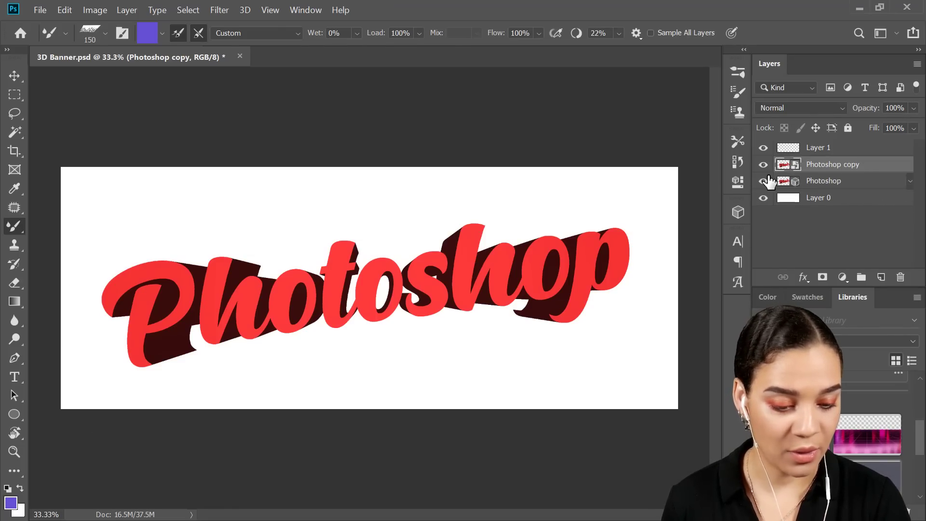
{"action": "left_click", "coordinate": [763, 181]}
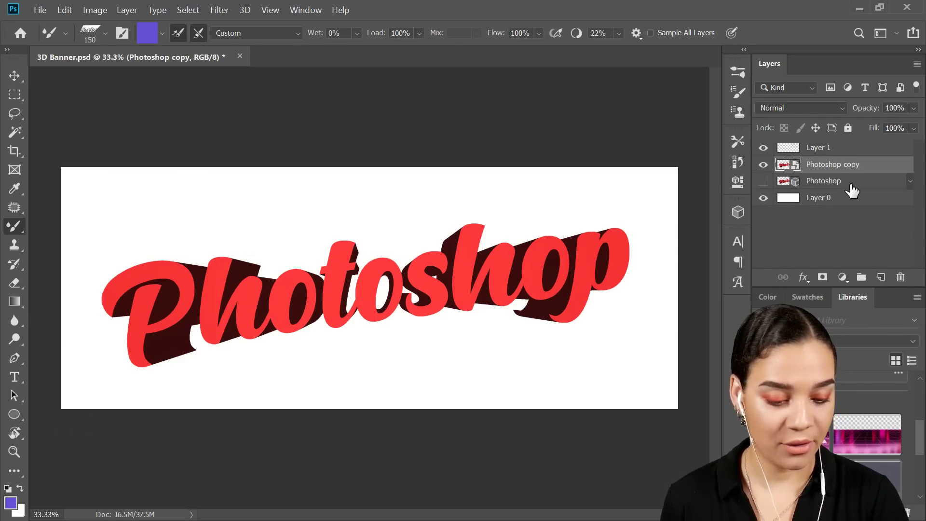
{"action": "key", "text": "ctrl+plus"}
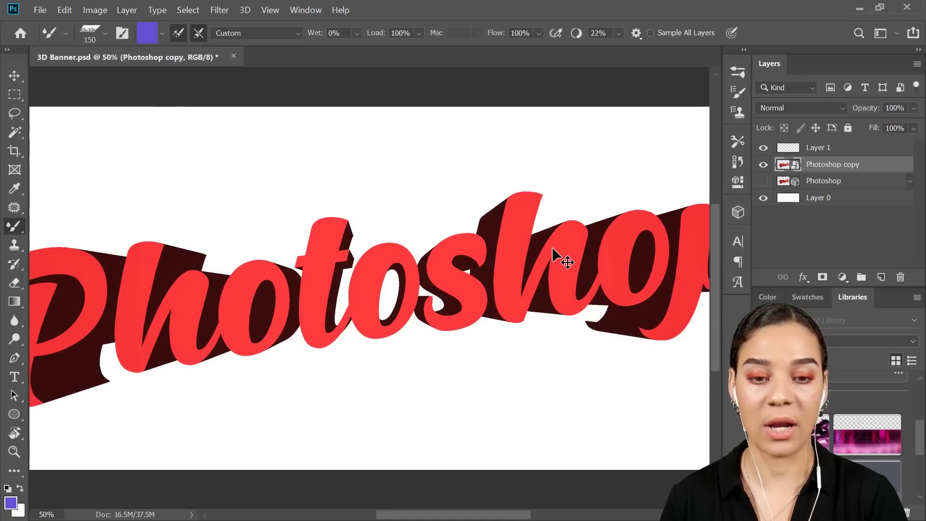
{"action": "key", "text": "ctrl+minus"}
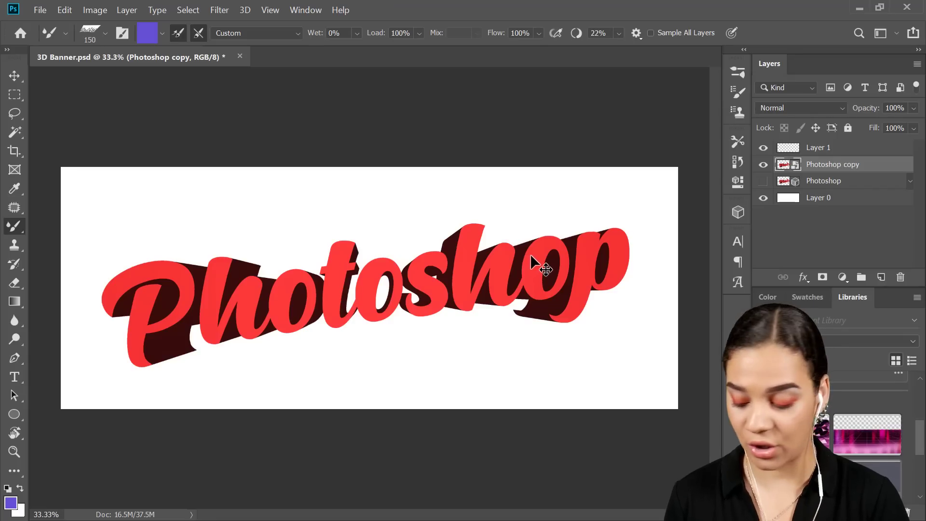
Apply a Hue/Saturation smart filter to the Photoshop copy with Hue -44, Saturation -57 and Lightness +36
{"action": "key", "text": "i"}
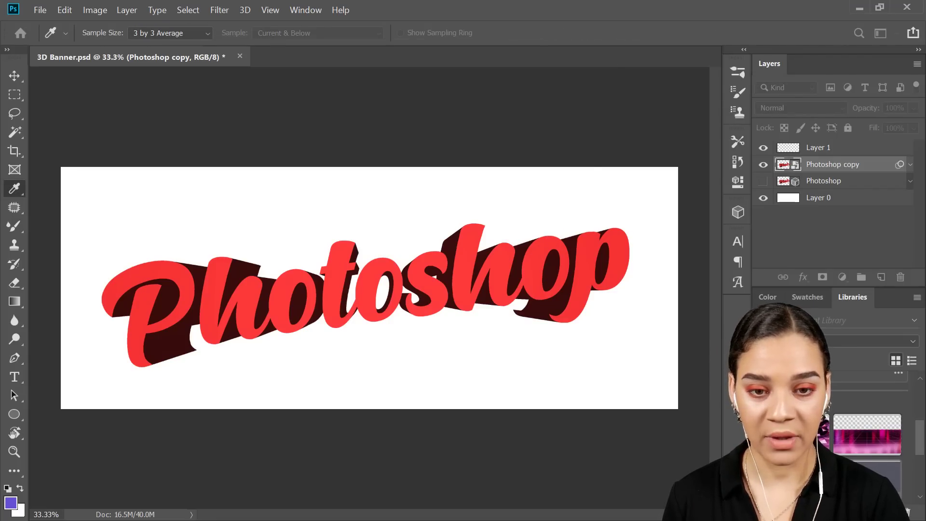
{"action": "key", "text": "ctrl+u"}
{"action": "left_click_drag", "start_coordinate": [545, 5], "coordinate": [863, 16]}
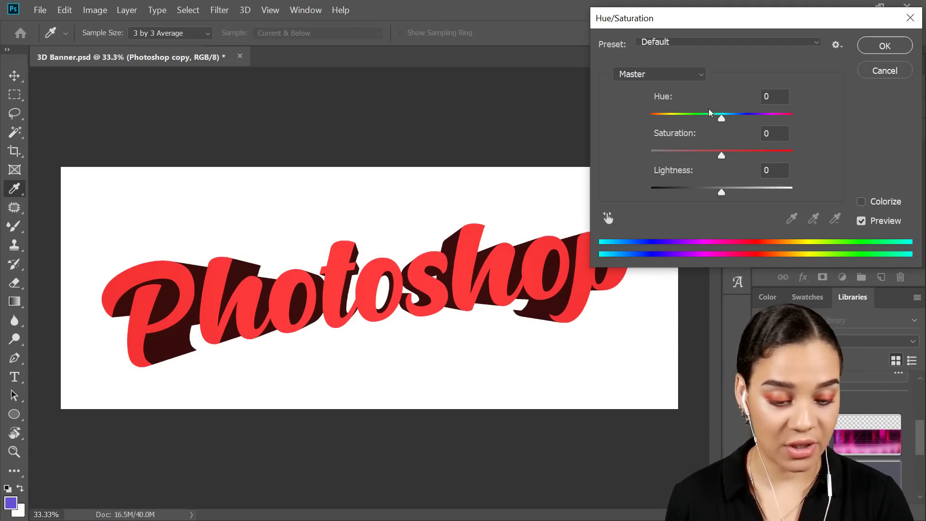
{"action": "left_click_drag", "start_coordinate": [720, 118], "coordinate": [667, 169]}
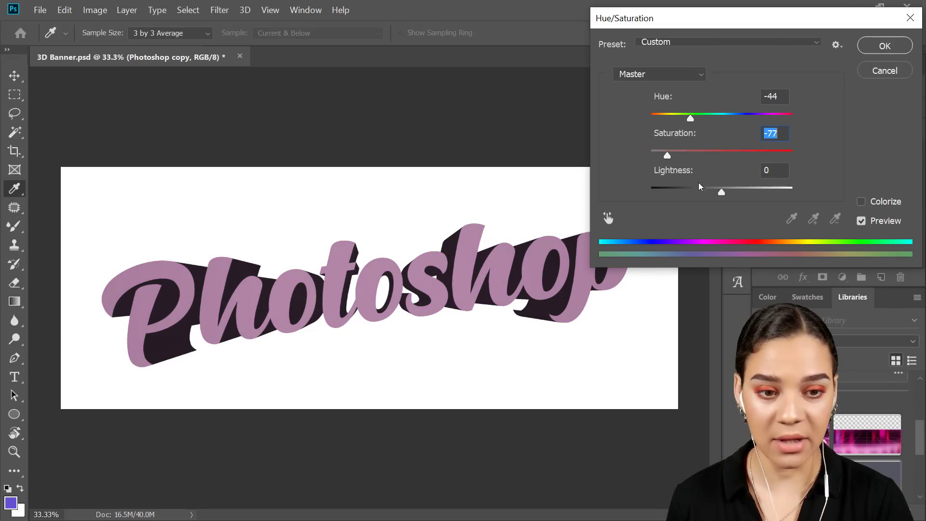
{"action": "left_click_drag", "start_coordinate": [720, 194], "coordinate": [761, 193]}
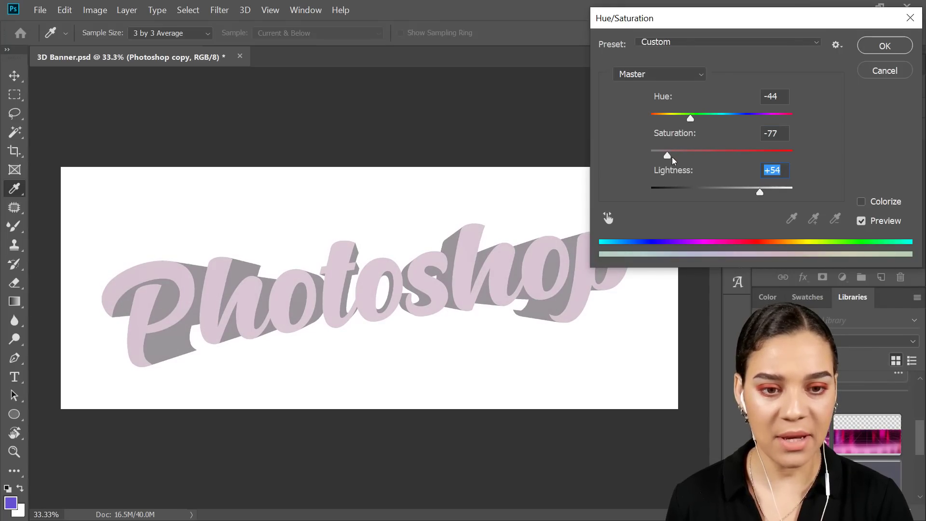
{"action": "left_click_drag", "start_coordinate": [672, 157], "coordinate": [693, 162]}
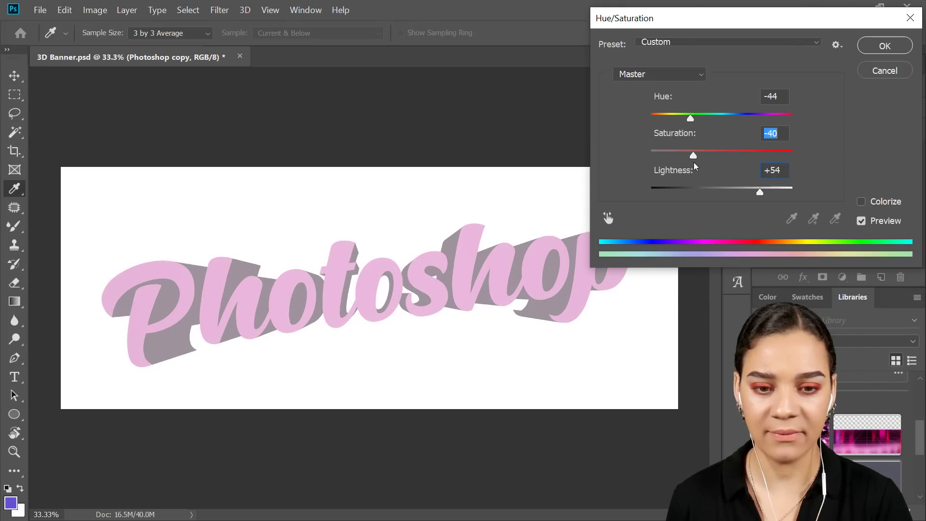
{"action": "mouse_move", "coordinate": [760, 194]}
{"action": "left_mouse_down"}
{"action": "mouse_move", "coordinate": [771, 192]}
{"action": "mouse_move", "coordinate": [762, 193]}
{"action": "left_mouse_up"}
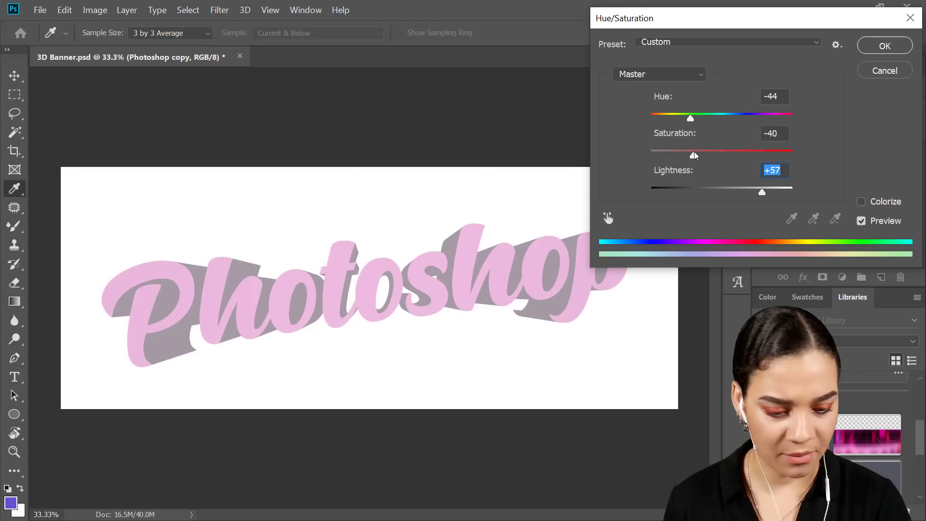
{"action": "left_click_drag", "start_coordinate": [764, 192], "coordinate": [748, 196]}
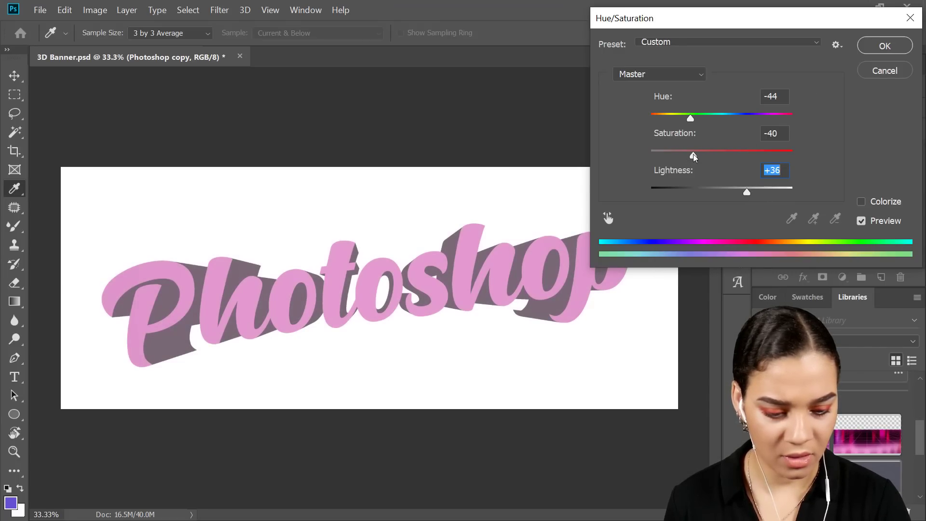
{"action": "left_click_drag", "start_coordinate": [693, 155], "coordinate": [671, 158]}
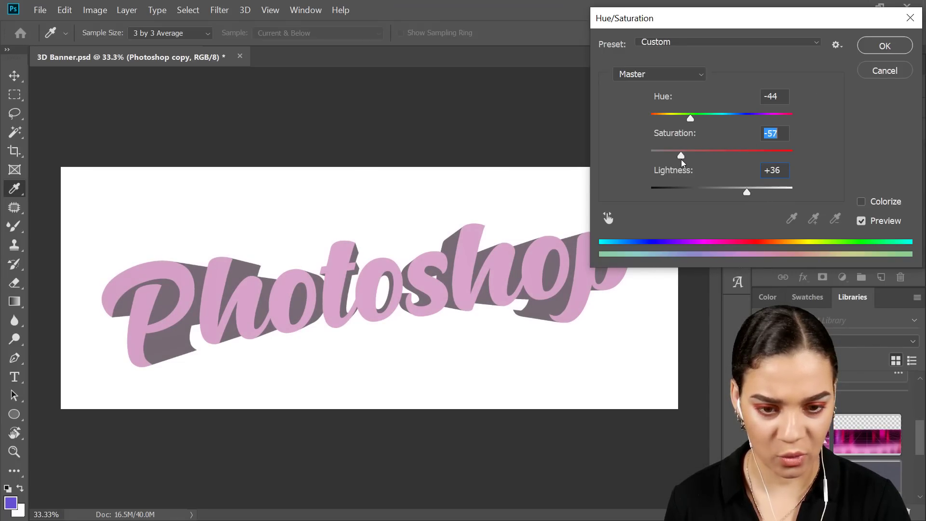
{"action": "left_click", "coordinate": [882, 46]}
{"action": "key", "text": "b"}
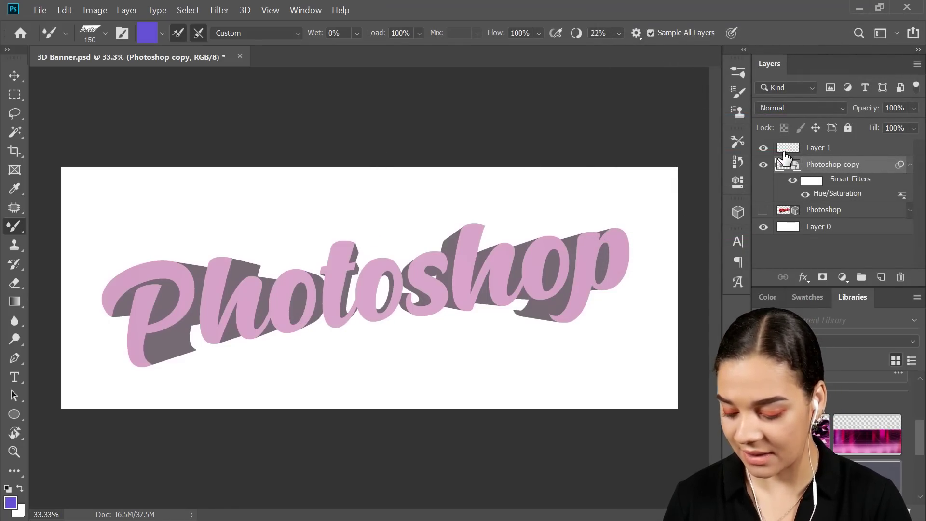
Add a Levels smart filter to the Photoshop copy with input levels 22, 1.05 and 155, turning the letter faces white
{"action": "key", "text": "ctrl+l"}
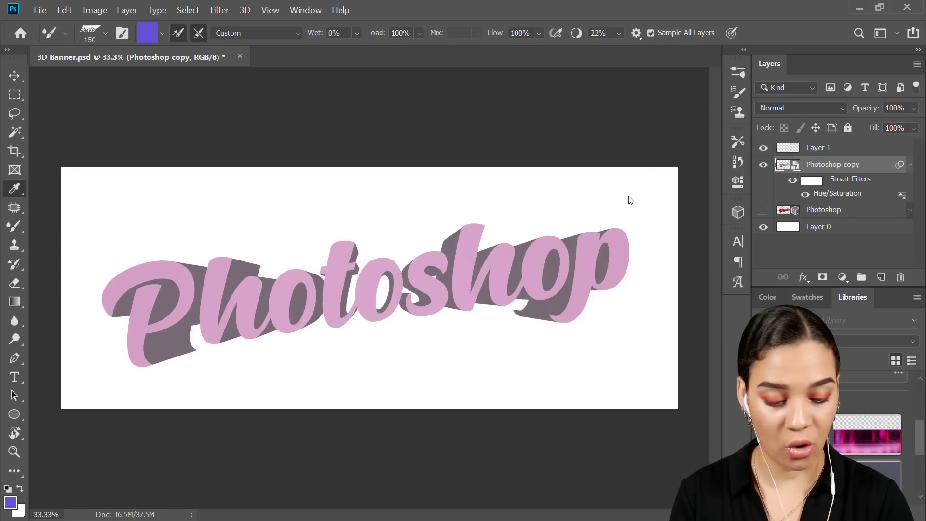
{"action": "left_click_drag", "start_coordinate": [924, 15], "coordinate": [723, 45]}
{"action": "left_click_drag", "start_coordinate": [687, 207], "coordinate": [659, 208]}
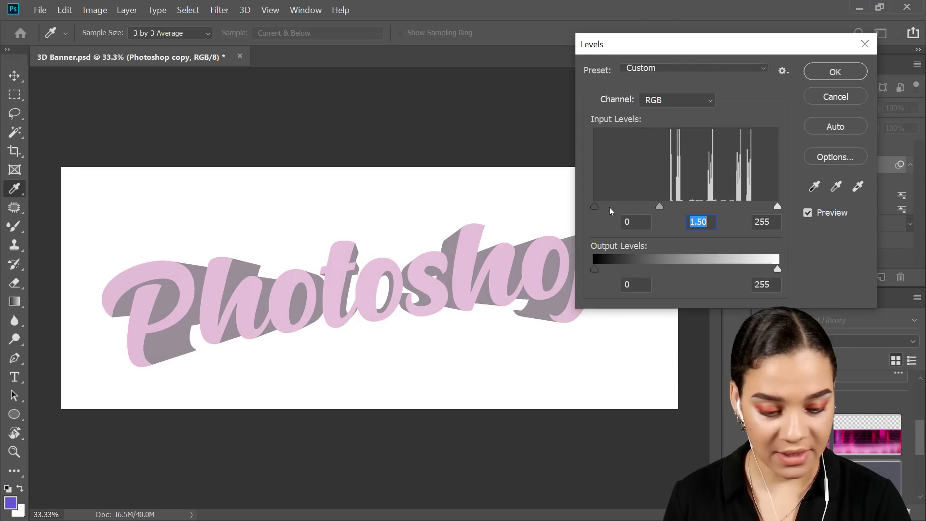
{"action": "mouse_move", "coordinate": [595, 204]}
{"action": "left_mouse_down"}
{"action": "mouse_move", "coordinate": [629, 206]}
{"action": "mouse_move", "coordinate": [592, 204]}
{"action": "left_mouse_up"}
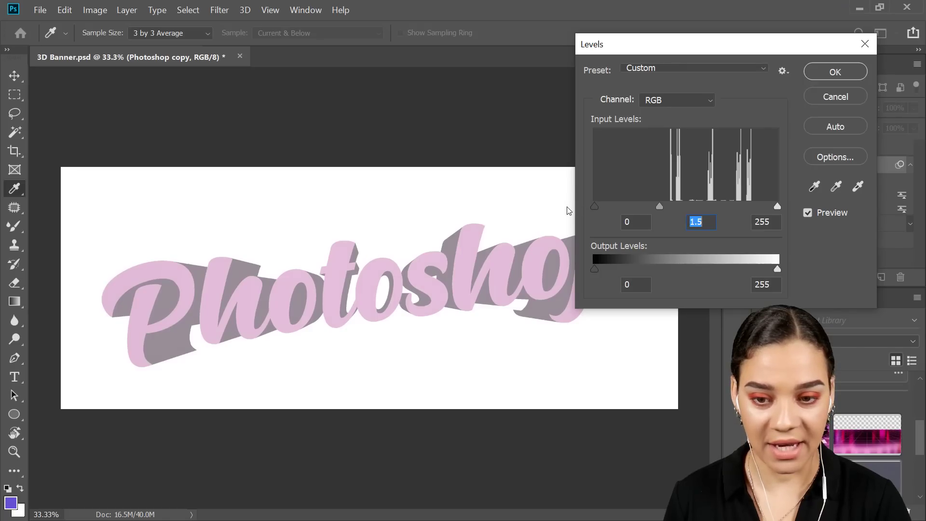
{"action": "left_click_drag", "start_coordinate": [755, 211], "coordinate": [734, 210]}
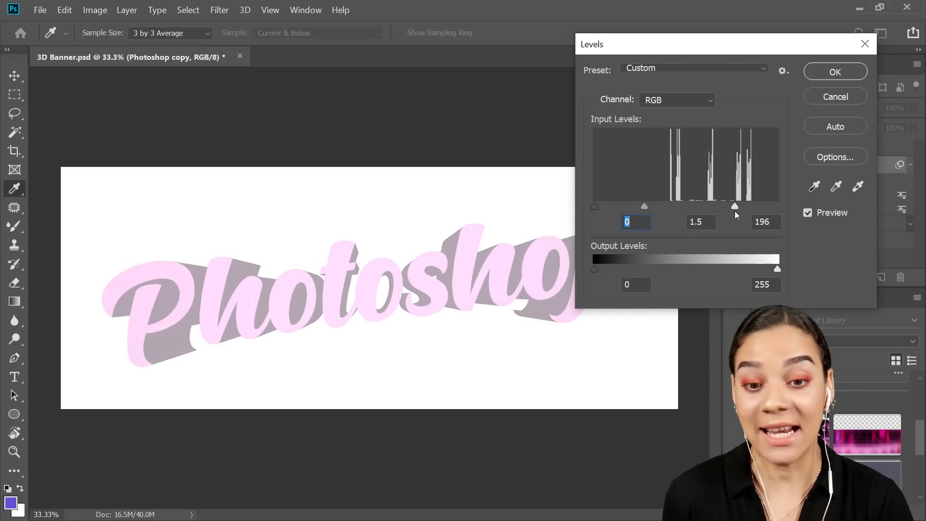
{"action": "left_click_drag", "start_coordinate": [642, 207], "coordinate": [663, 208]}
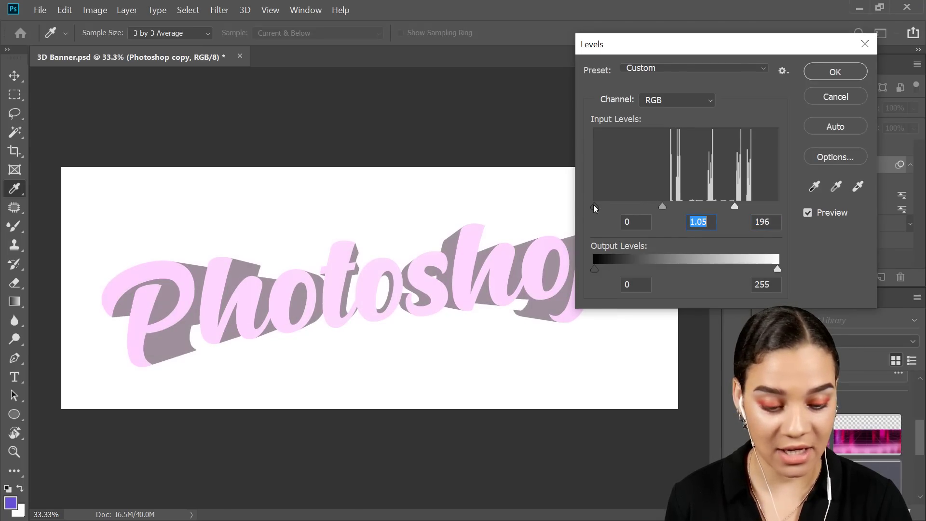
{"action": "left_click_drag", "start_coordinate": [593, 205], "coordinate": [611, 204]}
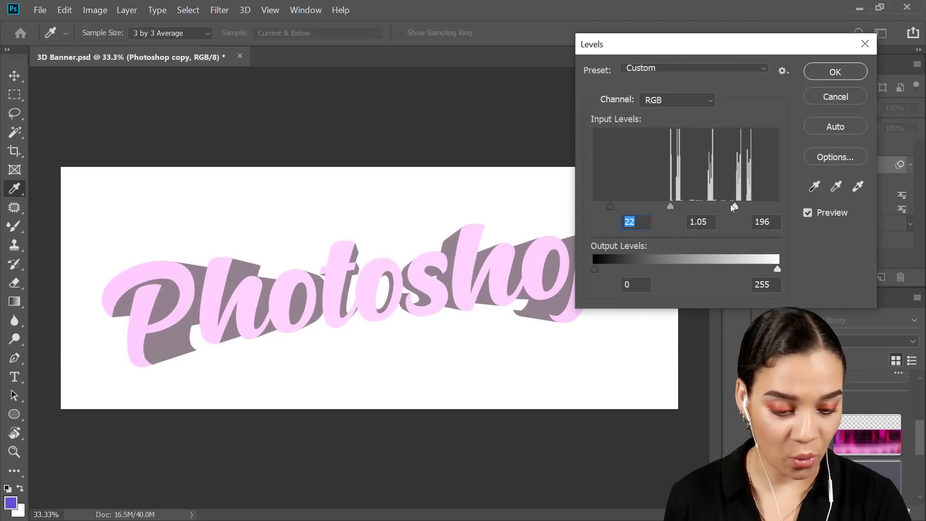
{"action": "left_click_drag", "start_coordinate": [733, 207], "coordinate": [704, 221]}
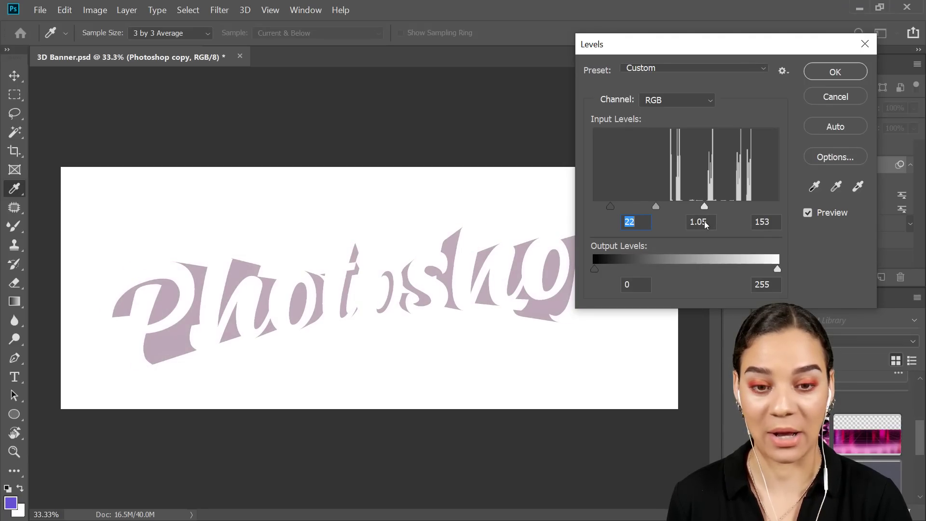
{"action": "key", "text": "Tab"}
{"action": "key", "text": "Tab"}
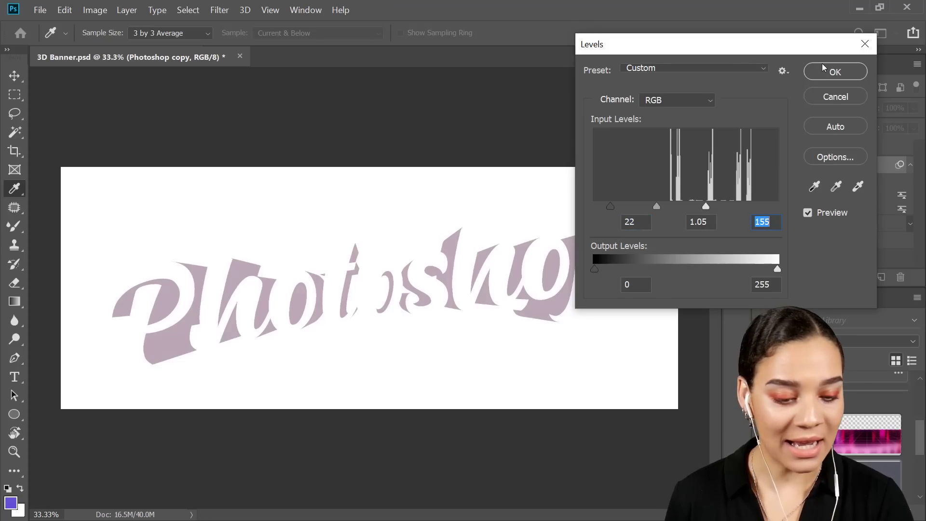
{"action": "left_click", "coordinate": [835, 72]}
{"action": "key", "text": "b"}
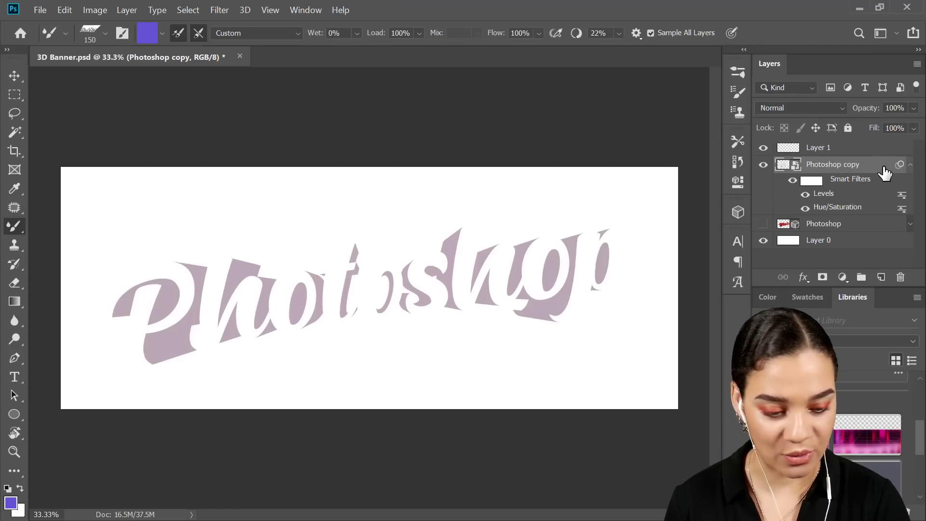
Enter Free Transform on the Photoshop copy Smart Object and accept it at 100% width and height
{"action": "key", "text": "ctrl+t"}
{"action": "key", "text": "Return"}
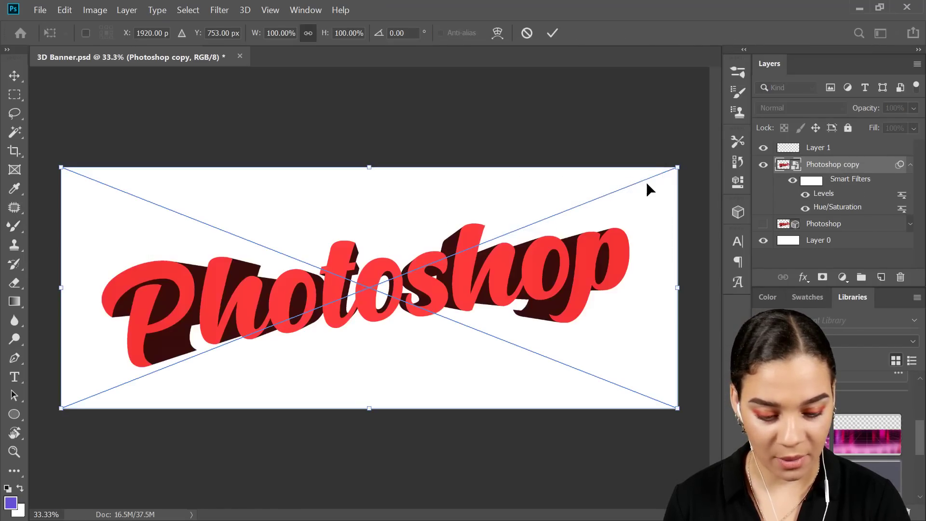
Rotate the Photoshop copy lettering slightly clockwise to level it and apply the transform
{"action": "left_click_drag", "start_coordinate": [666, 147], "coordinate": [691, 169]}
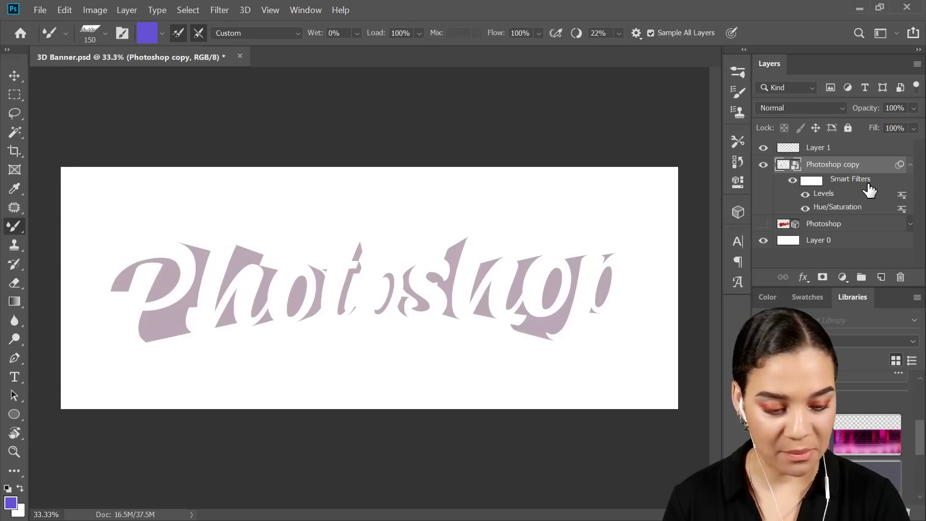
Add a 4 px outside Stroke to the Photoshop copy, colored with the mauve sampled from the letters' extruded sides
{"action": "key", "text": "ctrl+plus"}
{"action": "scroll", "coordinate": [548, 302], "scroll_direction": "down", "scroll_amount": 2}
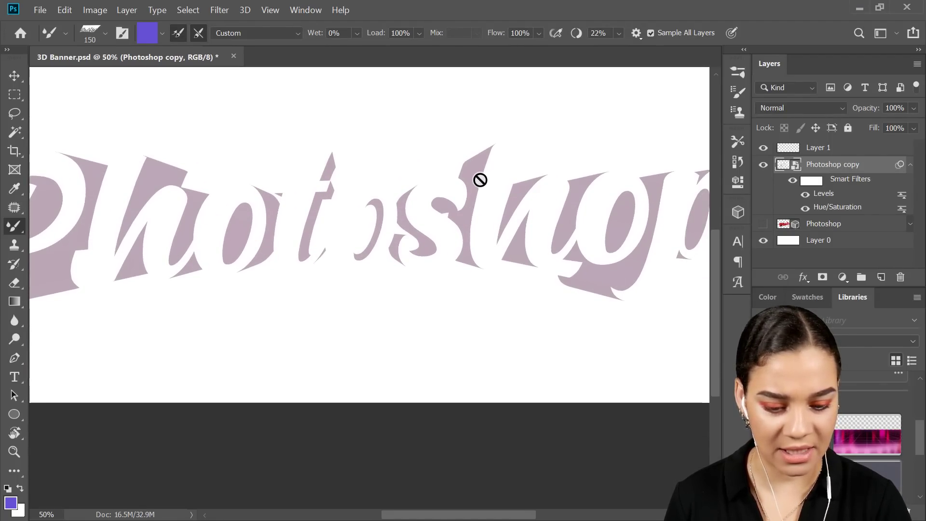
{"action": "double_click", "coordinate": [885, 168]}
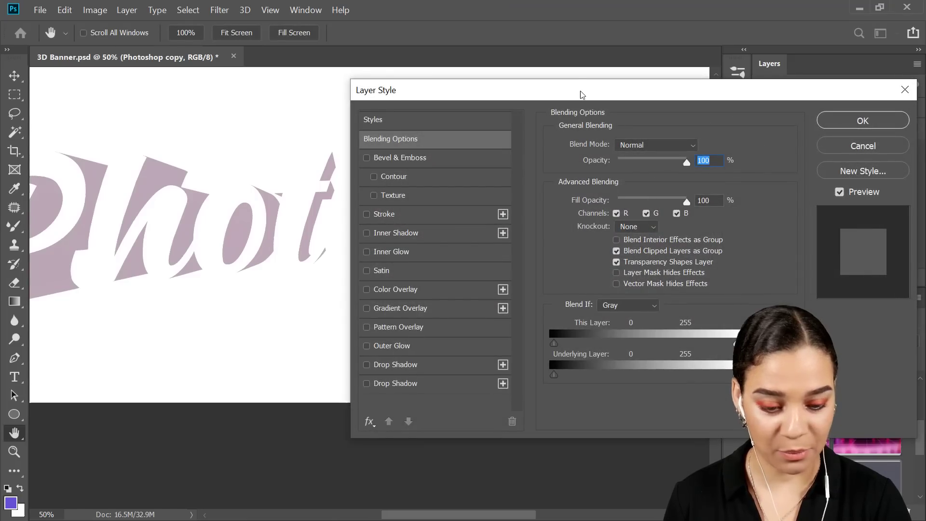
{"action": "left_click_drag", "start_coordinate": [582, 95], "coordinate": [533, 60]}
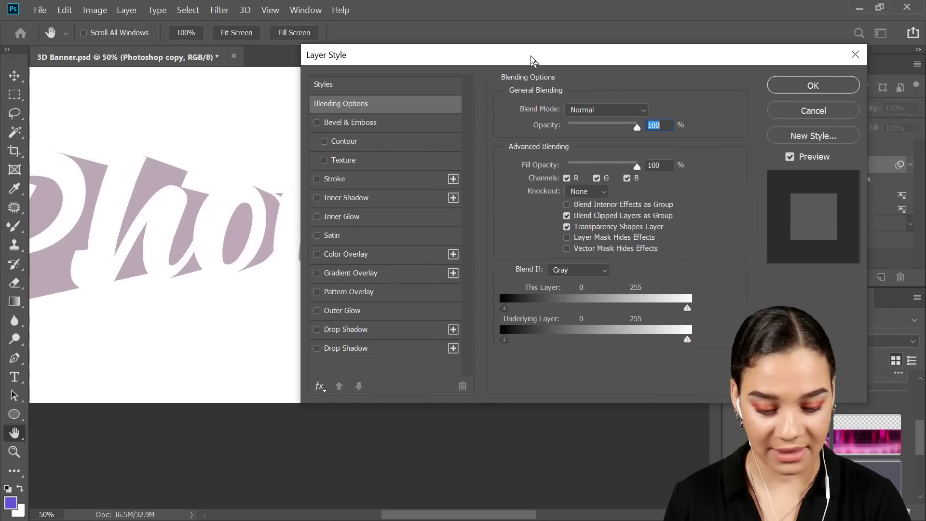
{"action": "left_click", "coordinate": [346, 181]}
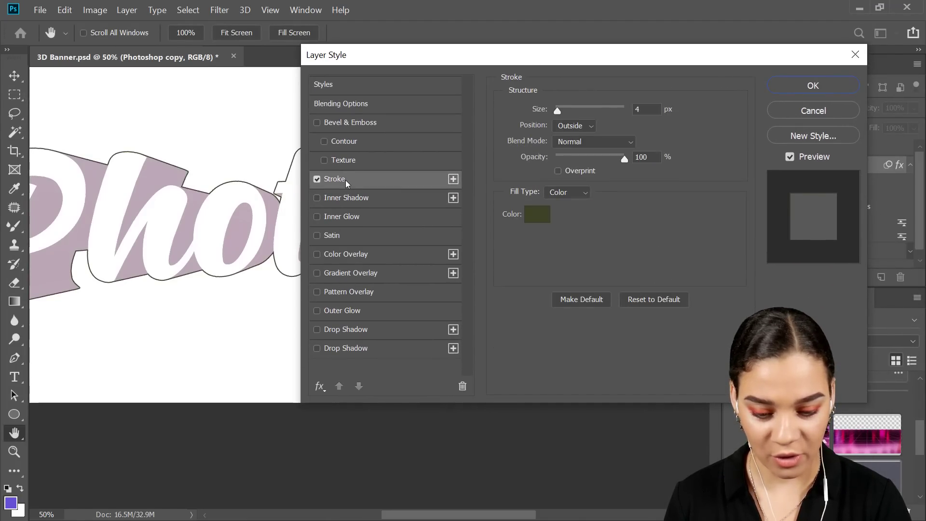
{"action": "left_click", "coordinate": [537, 215]}
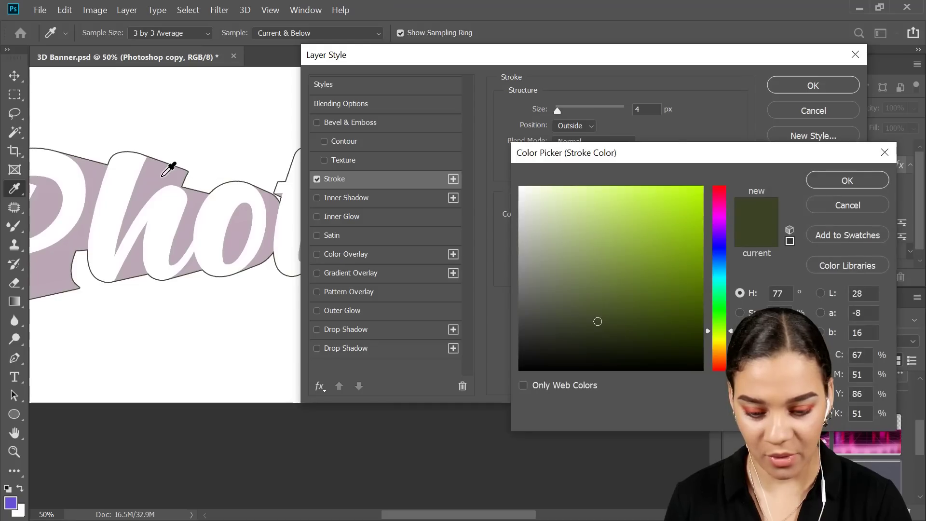
{"action": "left_click", "coordinate": [172, 166]}
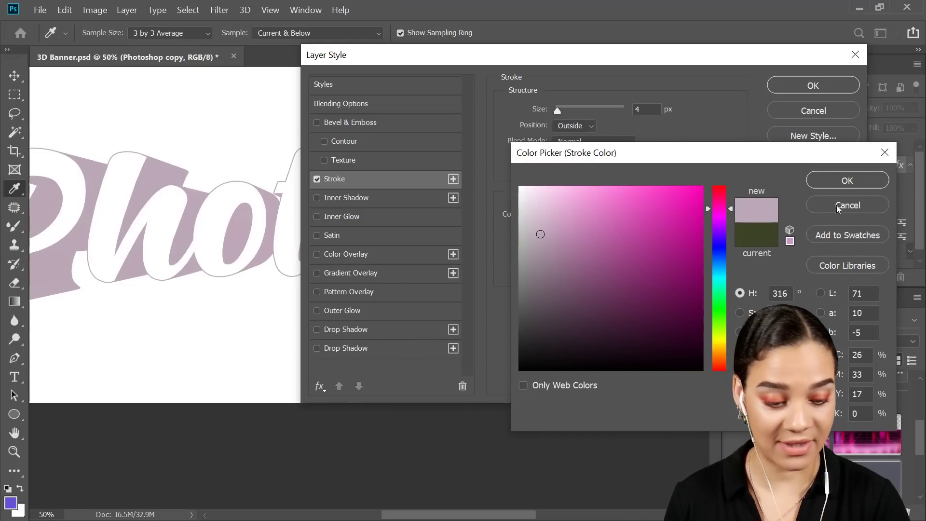
{"action": "left_click", "coordinate": [849, 181]}
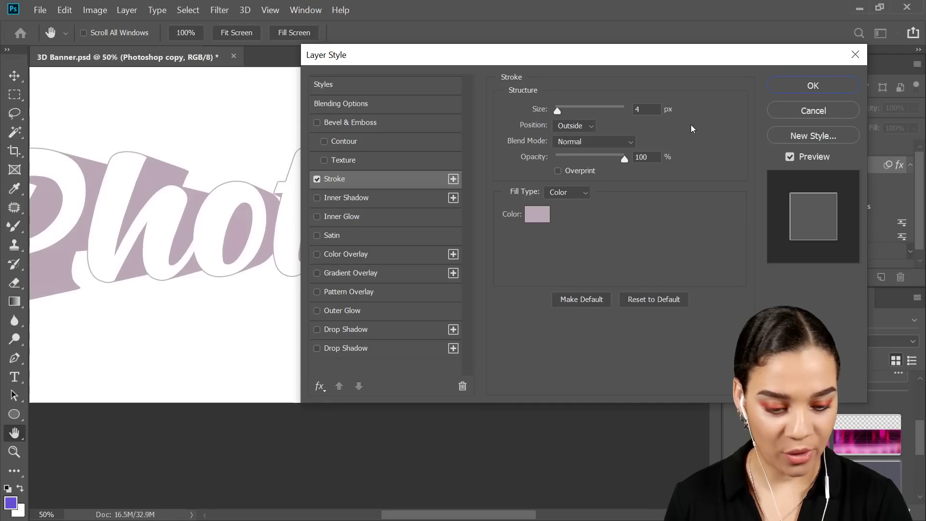
{"action": "mouse_move", "coordinate": [584, 63]}
{"action": "left_mouse_down"}
{"action": "mouse_move", "coordinate": [644, 354]}
{"action": "mouse_move", "coordinate": [491, 360]}
{"action": "mouse_move", "coordinate": [669, 301]}
{"action": "mouse_move", "coordinate": [604, 105]}
{"action": "left_mouse_up"}
{"action": "left_click", "coordinate": [821, 128]}
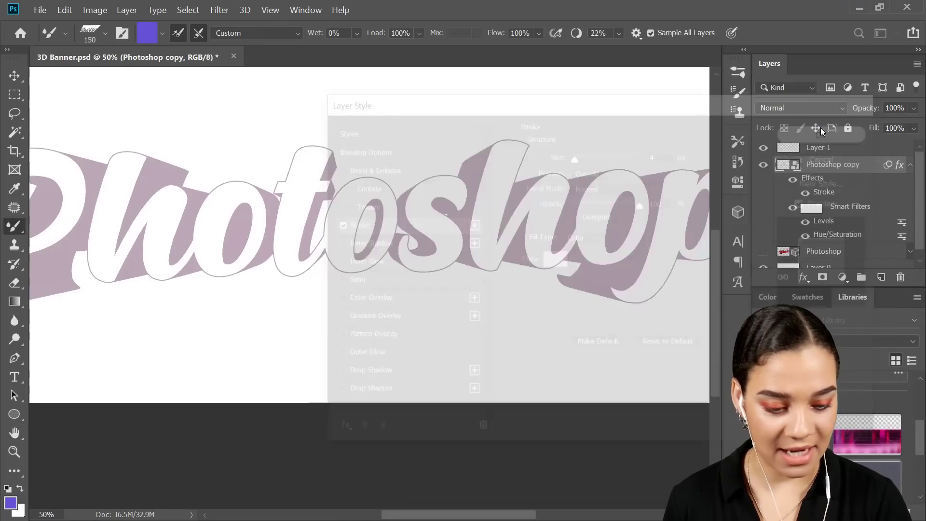
{"action": "key", "text": "ctrl+0"}
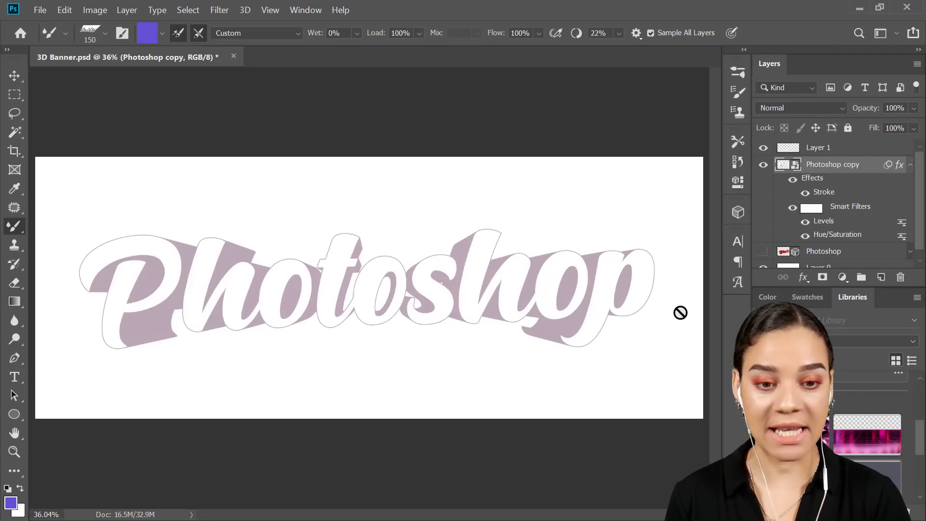
{"action": "key", "text": "ctrl+plus"}
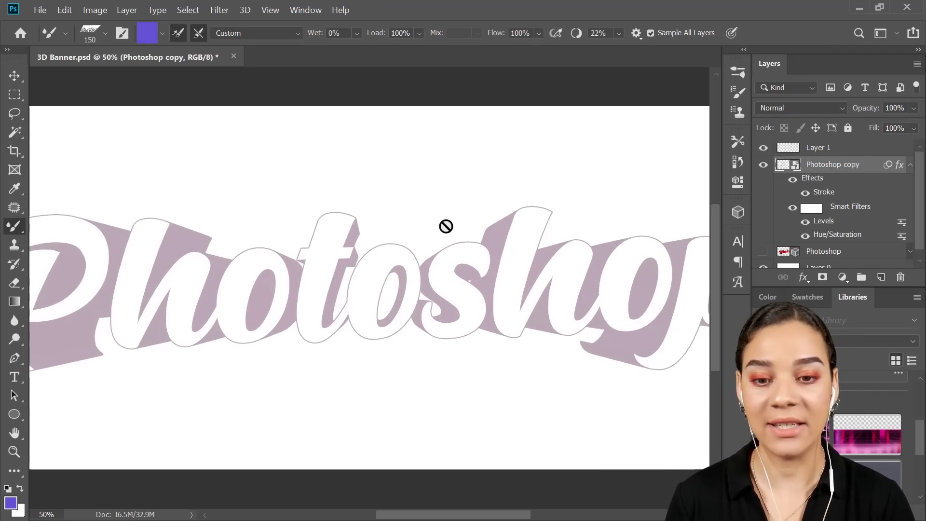
{"action": "key", "text": "ctrl+minus"}
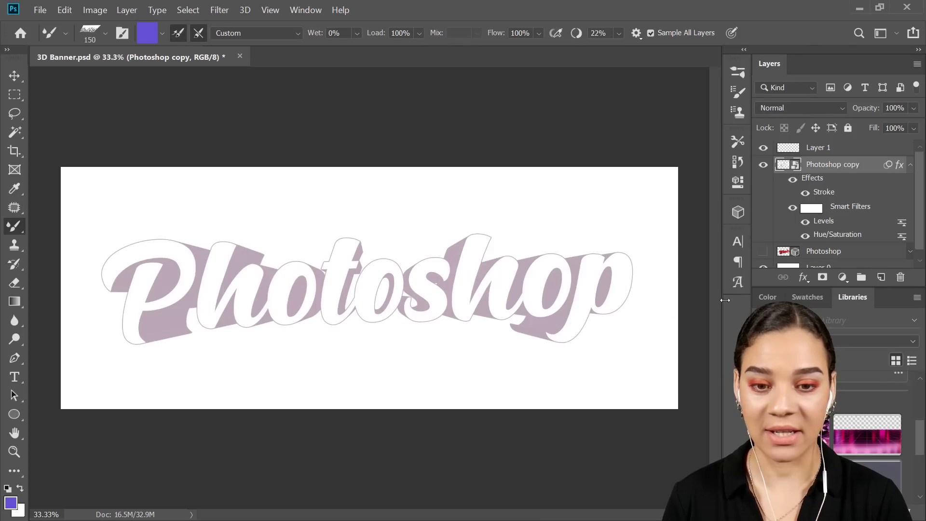
{"action": "key", "text": "ctrl+plus"}
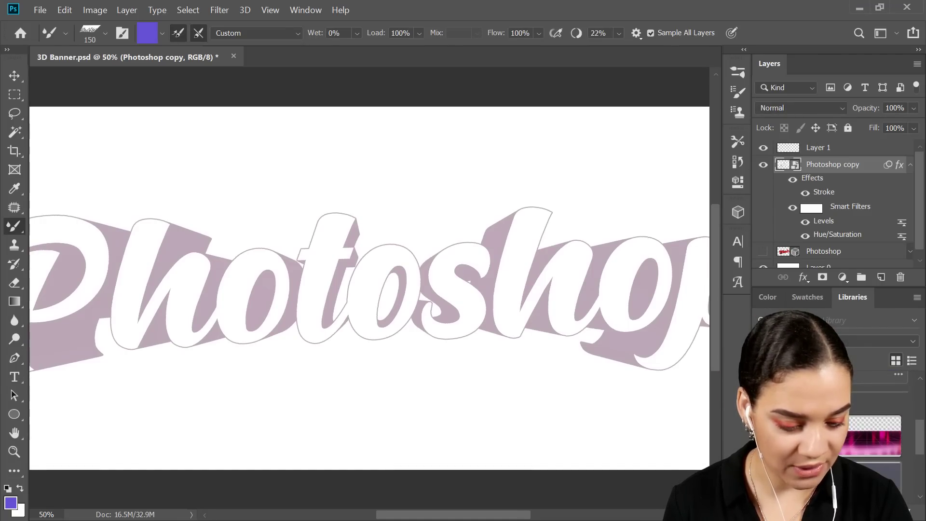
Place the NOISE texture from the library above the Photoshop copy and scale it to about 111.8% to cover the whole canvas
{"action": "left_click_drag", "start_coordinate": [886, 443], "coordinate": [360, 251]}
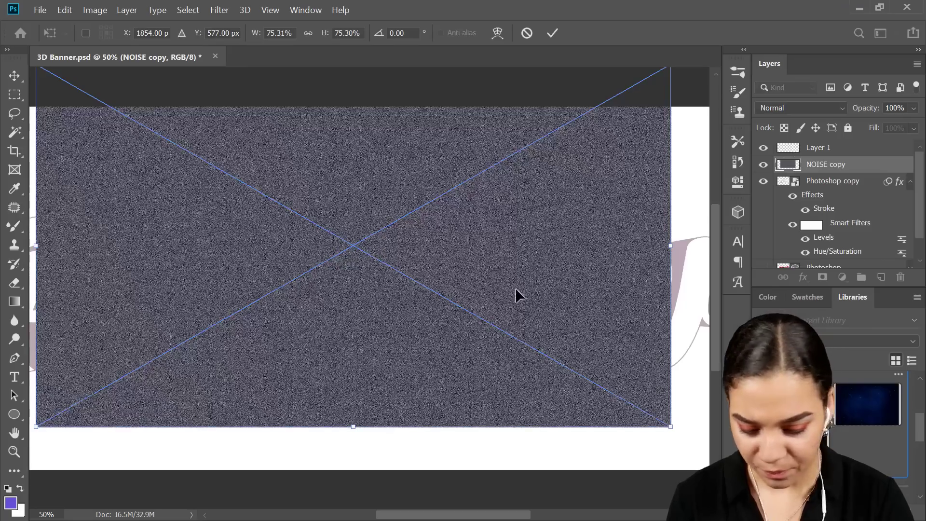
{"action": "key", "text": "ctrl+minus"}
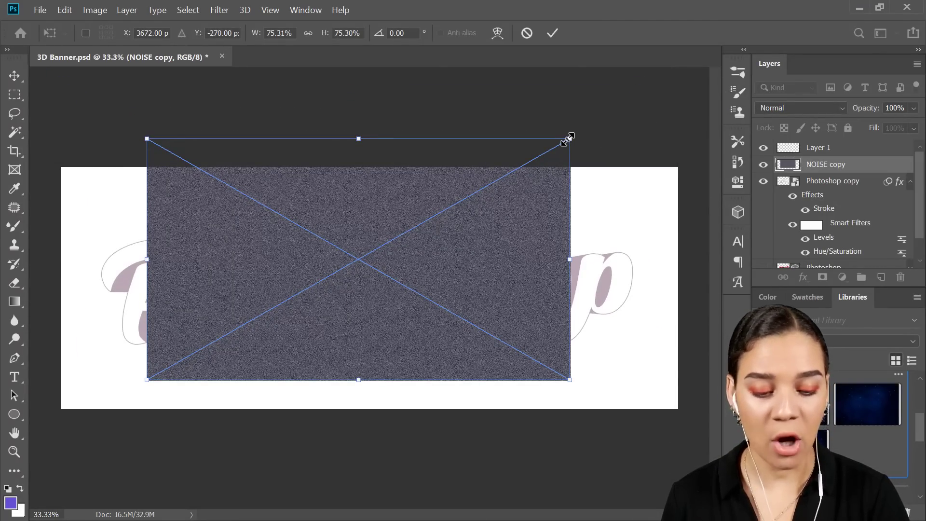
{"action": "left_click_drag", "start_coordinate": [569, 139], "coordinate": [529, 136]}
{"action": "left_click_drag", "start_coordinate": [374, 294], "coordinate": [523, 262]}
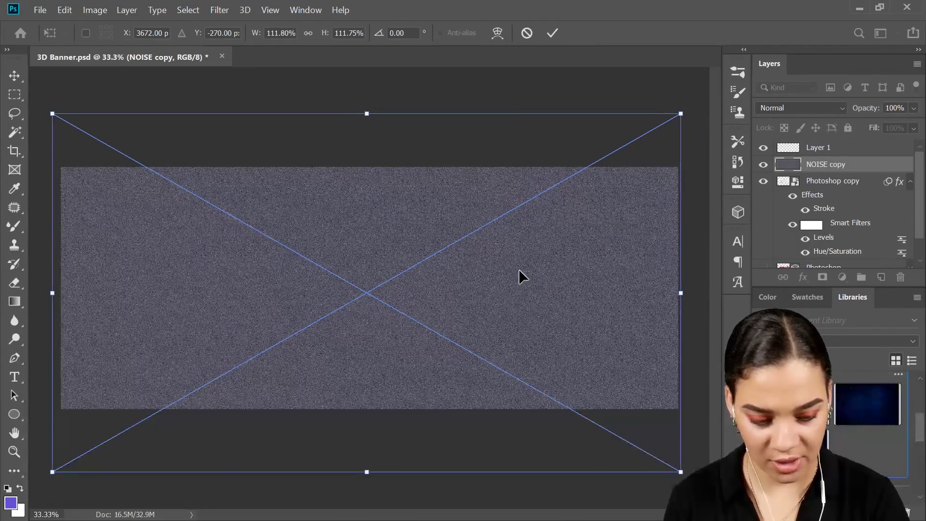
{"action": "key", "text": "b"}
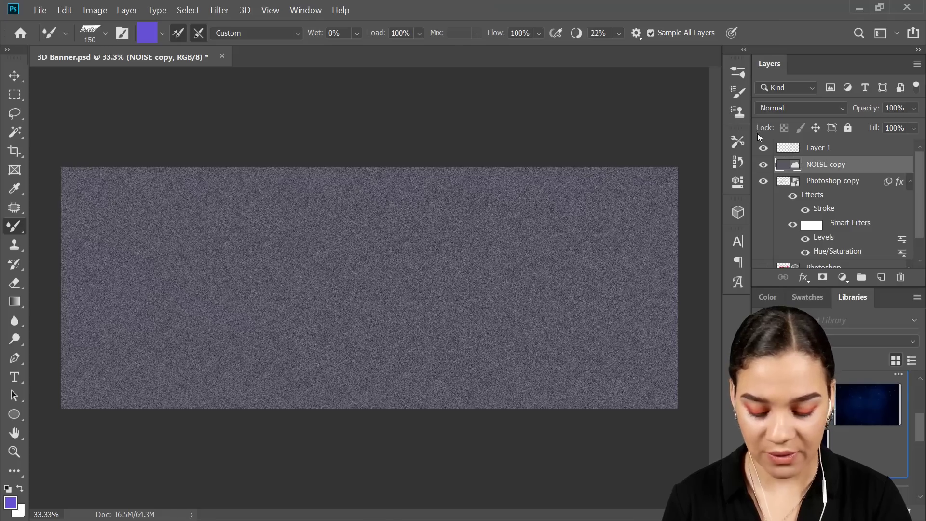
Try blend modes such as Darken, Multiply and Lighten on the NOISE copy layer and settle on Screen
{"action": "key", "text": "ctrl+plus"}
{"action": "key", "text": "ctrl+plus"}
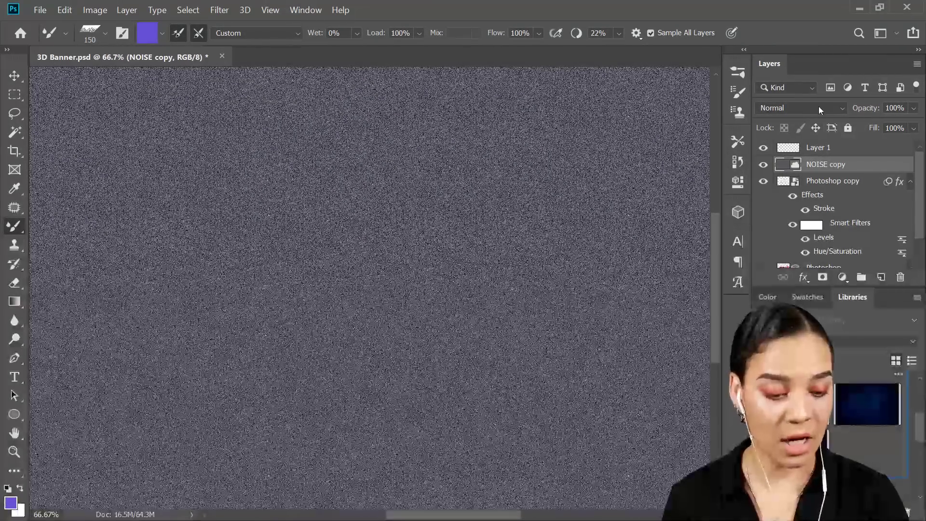
{"action": "left_click", "coordinate": [820, 109]}
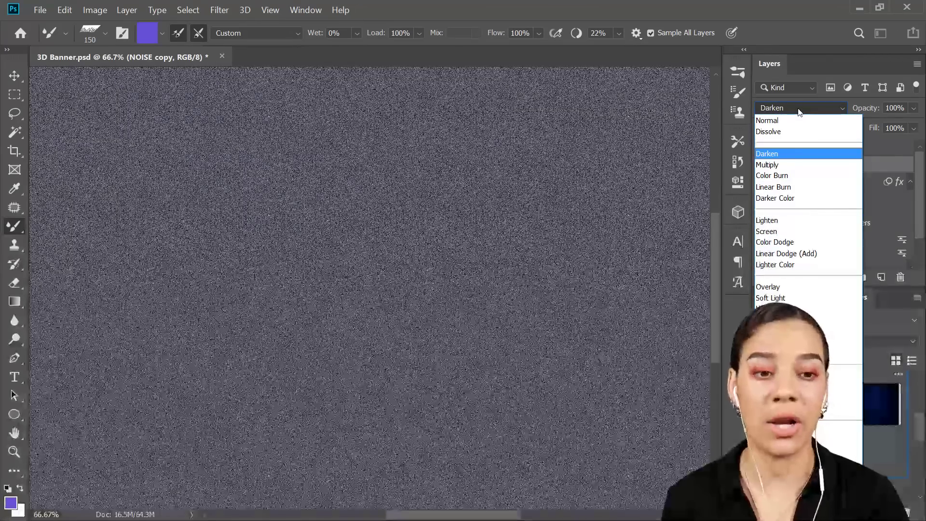
{"action": "left_click", "coordinate": [807, 115]}
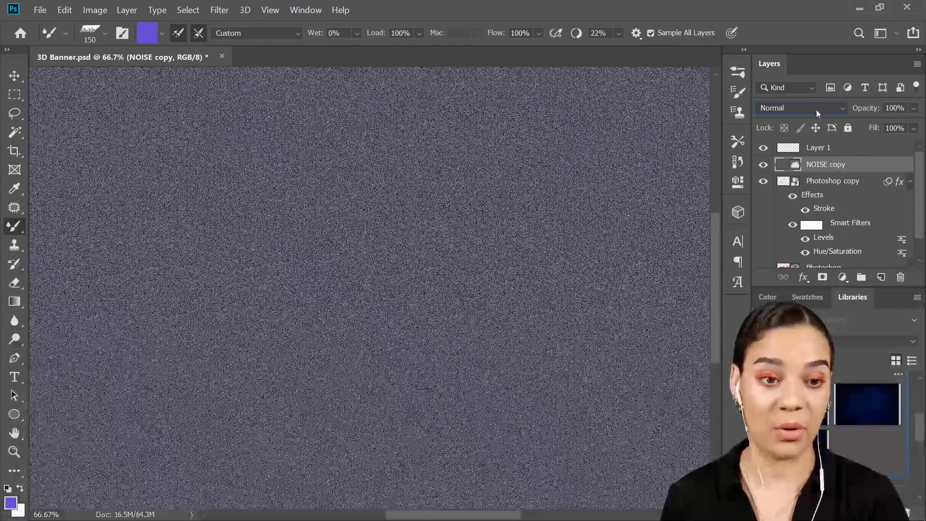
{"action": "scroll", "coordinate": [835, 117], "scroll_direction": "down", "scroll_amount": 5}
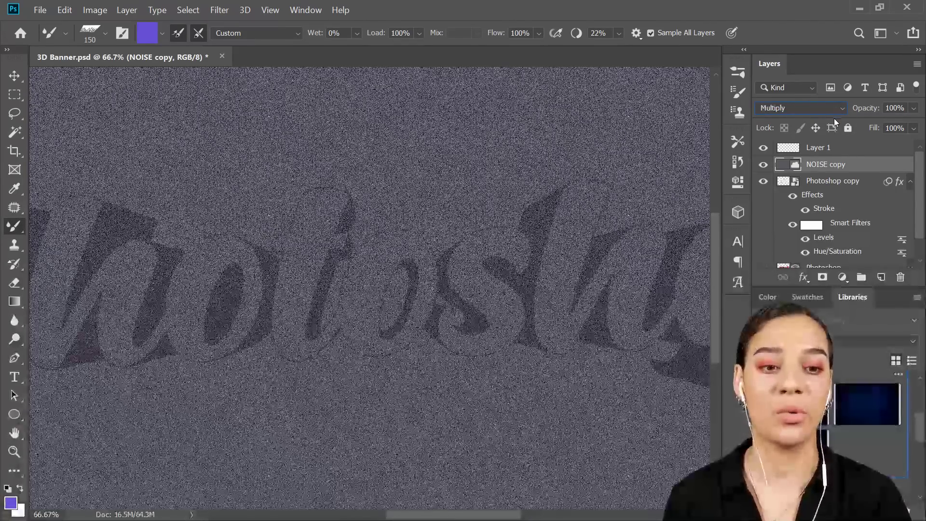
{"action": "scroll", "coordinate": [836, 126], "scroll_direction": "down", "scroll_amount": 3}
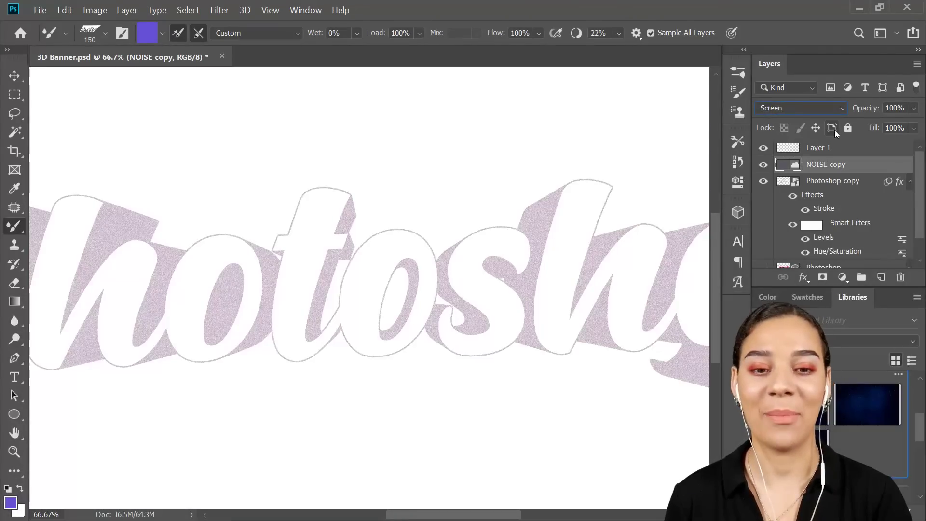
{"action": "scroll", "coordinate": [836, 131], "scroll_direction": "up", "scroll_amount": 1}
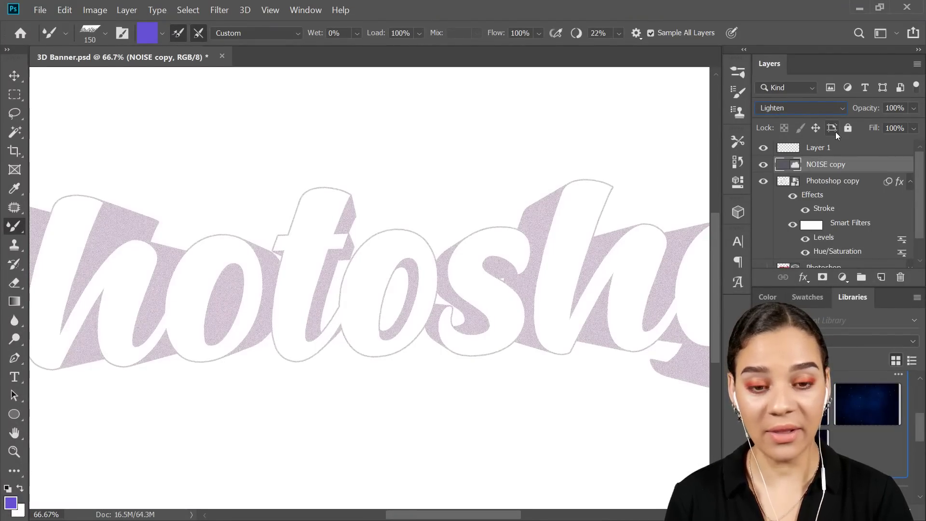
{"action": "scroll", "coordinate": [835, 132], "scroll_direction": "down", "scroll_amount": 1}
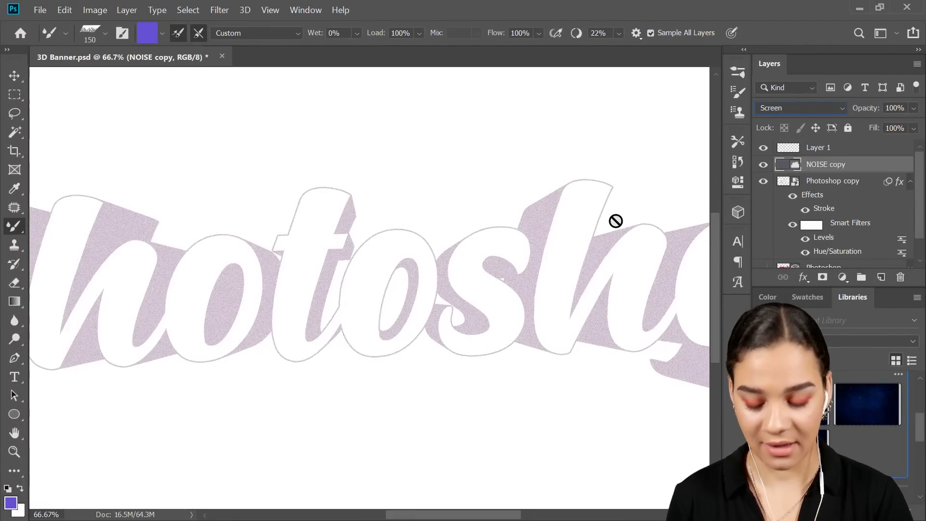
Examine the noise texture on the letters' extruded sides and outline, both close up and across the whole banner
{"action": "key", "text": "ctrl+plus"}
{"action": "key", "text": "ctrl+plus"}
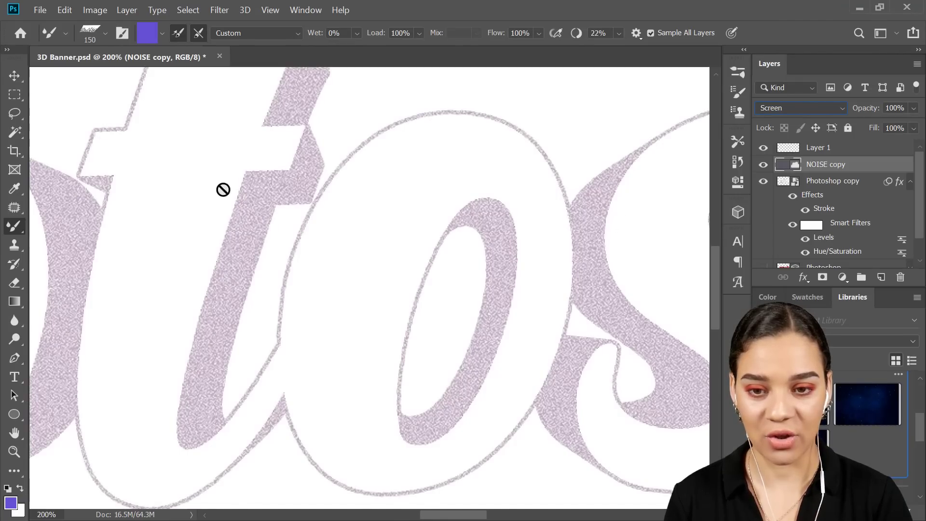
{"action": "key", "text": "ctrl+minus"}
{"action": "key", "text": "ctrl+minus"}
{"action": "key", "text": "ctrl+minus"}
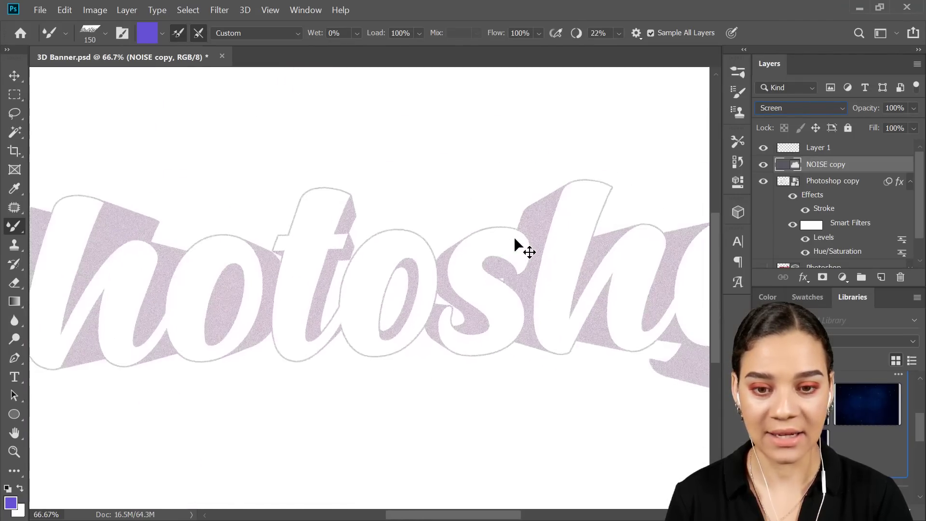
{"action": "key", "text": "ctrl+minus"}
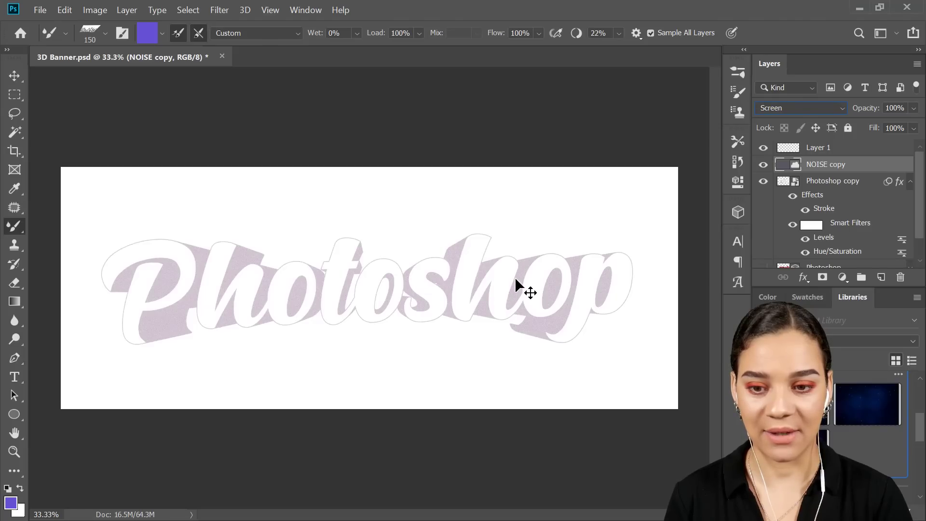
{"action": "key", "text": "ctrl+plus"}
{"action": "key", "text": "ctrl+plus"}
Try further blend modes on the NOISE copy layer, including Color Dodge, Soft Light, Vivid Light and Color
{"action": "key", "text": "Down"}
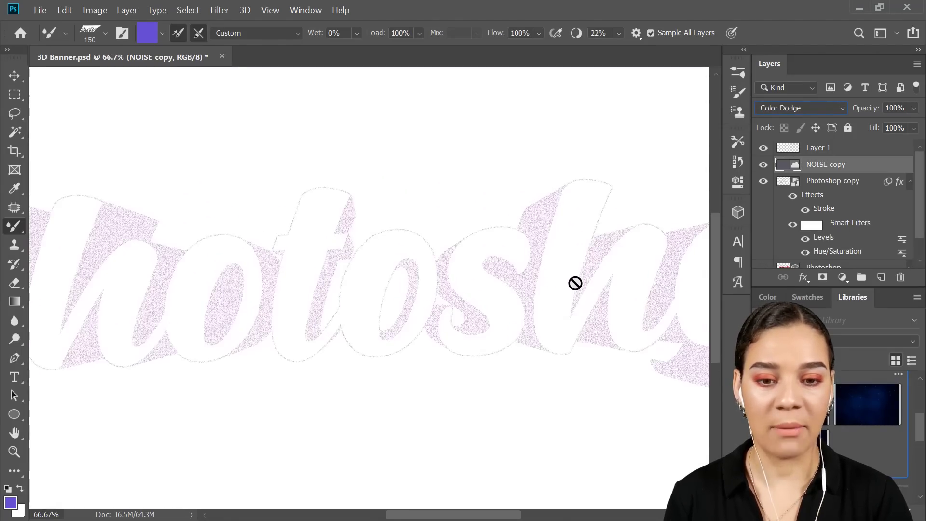
{"action": "key", "text": "Down"}
{"action": "key", "text": "Down"}
{"action": "key", "text": "Down"}
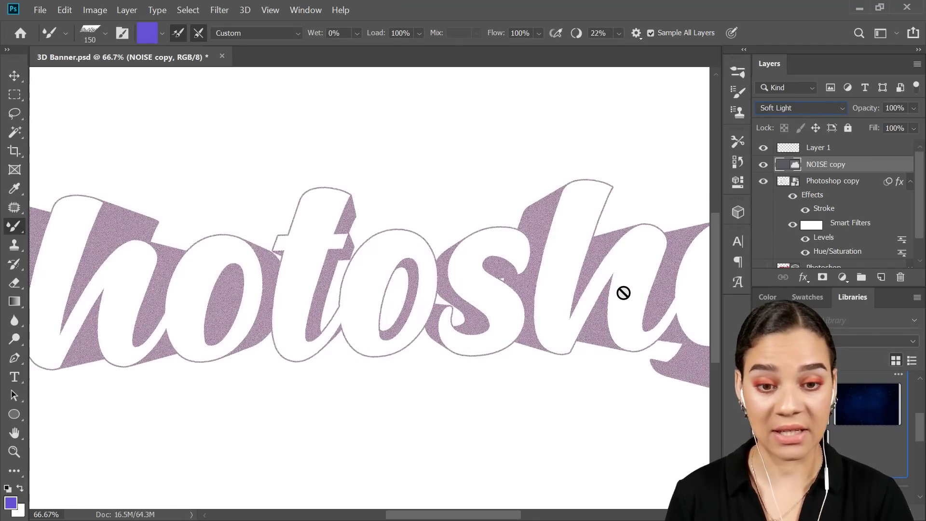
{"action": "key", "text": "Down"}
{"action": "key", "text": "Down"}
{"action": "key", "text": "Down"}
{"action": "key", "text": "Down"}
{"action": "key", "text": "Down"}
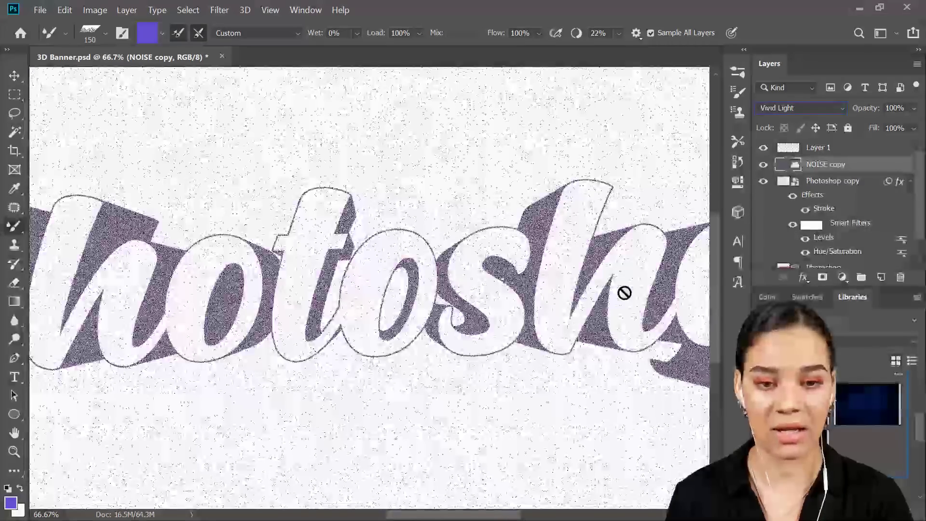
{"action": "key", "text": "Down"}
{"action": "key", "text": "Down"}
{"action": "key", "text": "Down"}
{"action": "key", "text": "Down"}
{"action": "key", "text": "Down"}
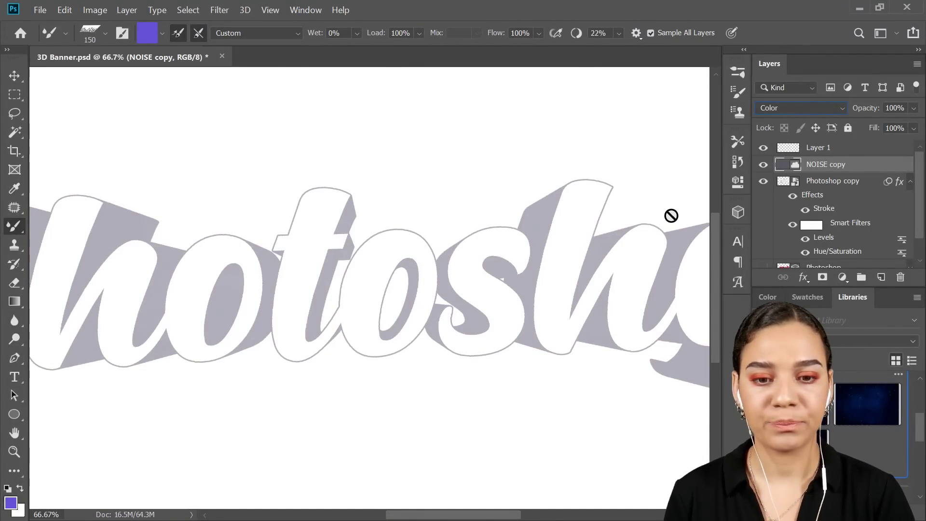
{"action": "key", "text": "Down"}
{"action": "key", "text": "Up"}
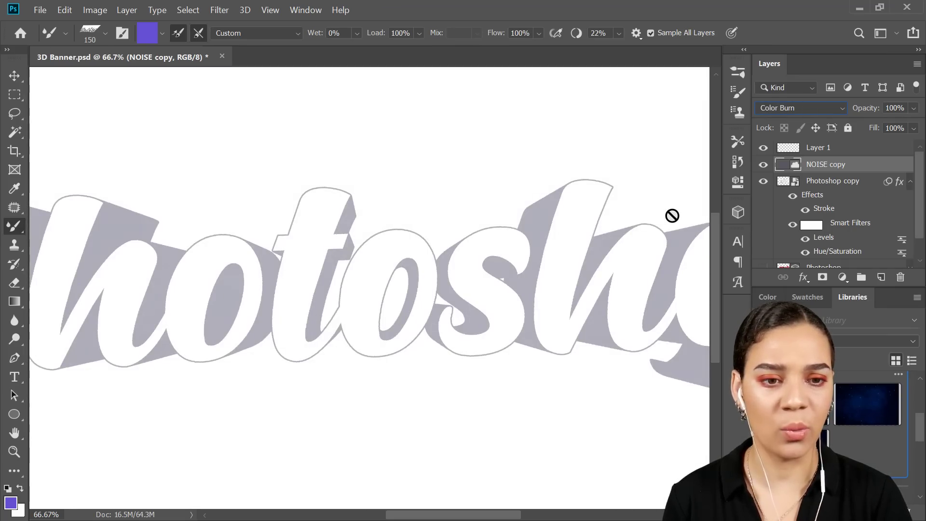
Compare Overlay with Screen on the NOISE copy layer and set its blend mode to Screen
{"action": "key", "text": "Down"}
{"action": "key", "text": "Down"}
{"action": "key", "text": "Down"}
{"action": "key", "text": "Up"}
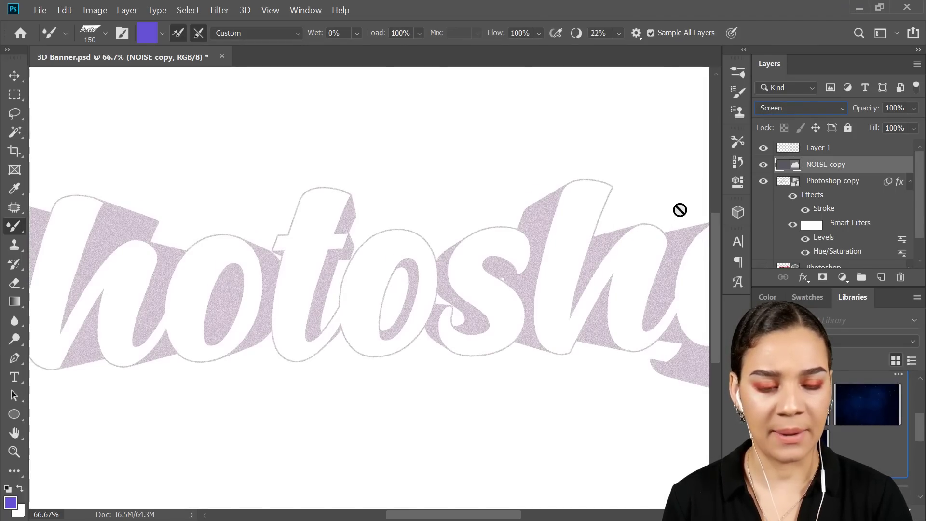
{"action": "key", "text": "Down"}
{"action": "key", "text": "Down"}
{"action": "key", "text": "Down"}
{"action": "key", "text": "Down"}
{"action": "key", "text": "Down"}
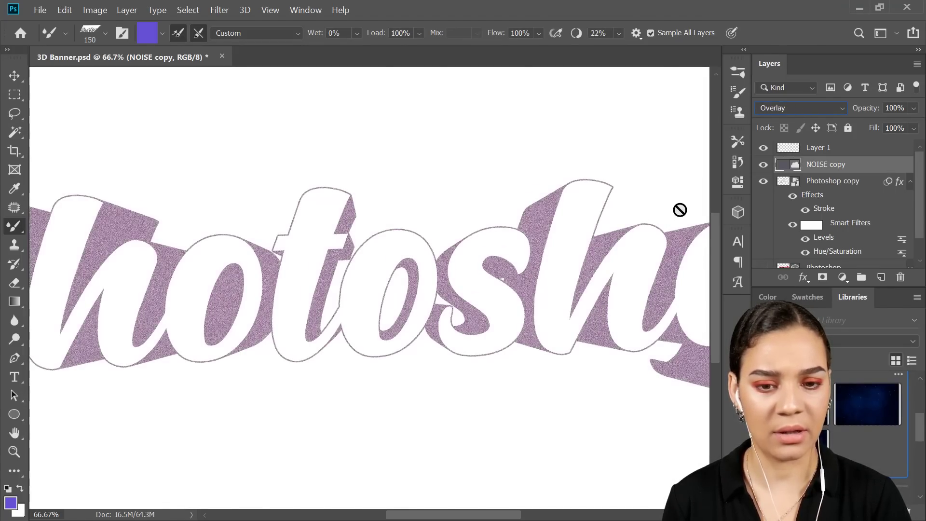
{"action": "key", "text": "Up"}
{"action": "key", "text": "Up"}
{"action": "key", "text": "Up"}
{"action": "key", "text": "Up"}
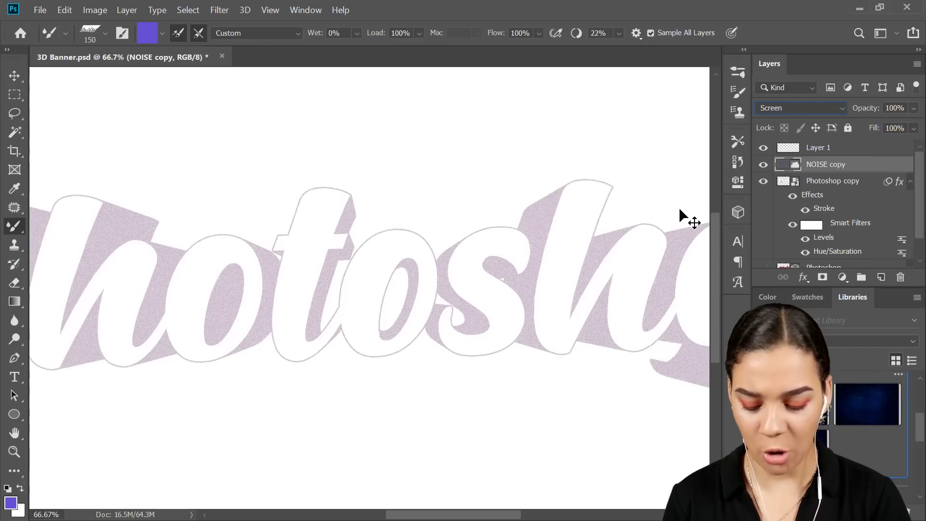
Compare Screen and Overlay with neighbouring blend modes on the NOISE copy layer and set it to Soft Light
{"action": "key", "text": "ctrl+minus"}
{"action": "key", "text": "ctrl+minus"}
{"action": "key", "text": "ctrl+minus"}
{"action": "key", "text": "ctrl+plus"}
{"action": "key", "text": "ctrl+plus"}
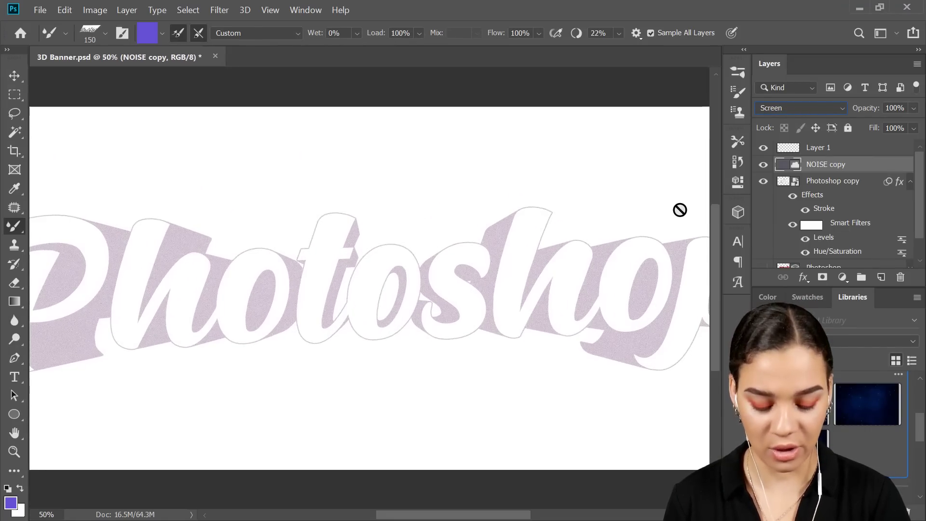
{"action": "key", "text": "Down"}
{"action": "key", "text": "Down"}
{"action": "key", "text": "Down"}
{"action": "key", "text": "Down"}
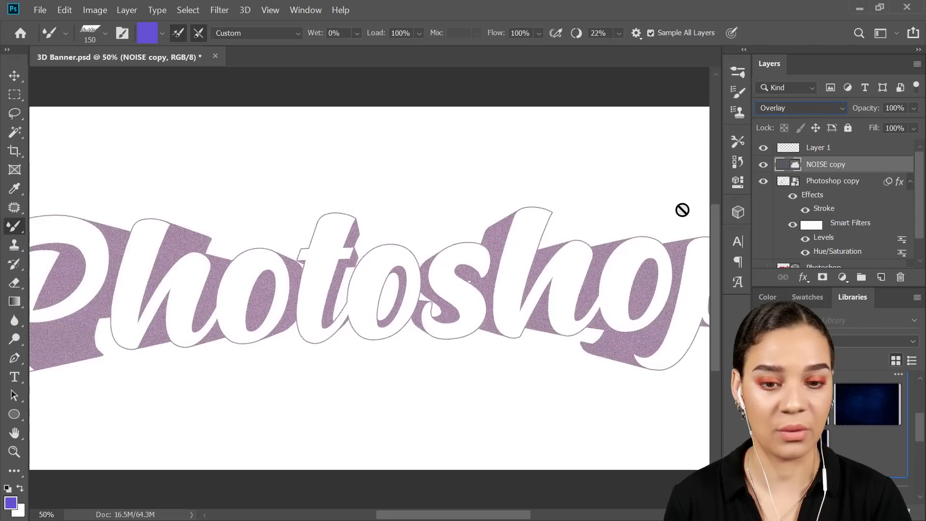
{"action": "key", "text": "Up"}
{"action": "key", "text": "Down"}
{"action": "key", "text": "Down"}
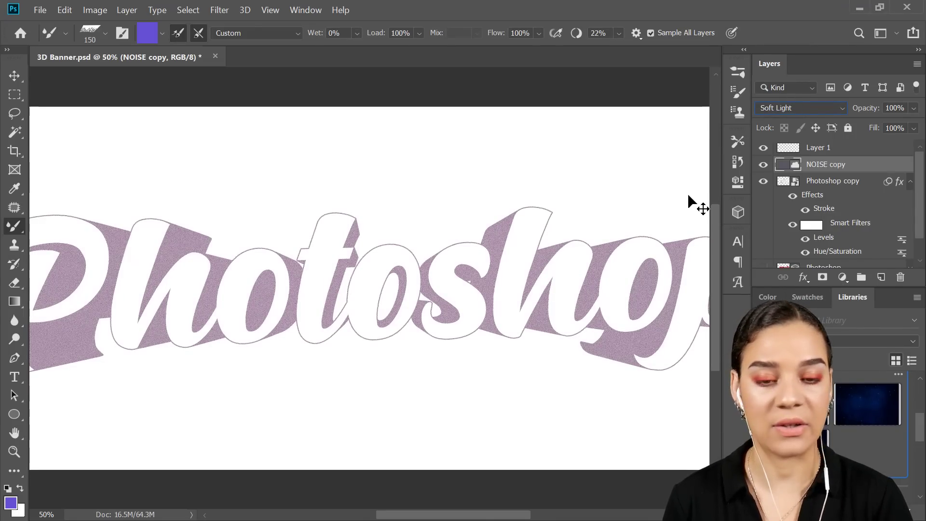
Examine the Soft Light noise texture on the extruded letters, both across the whole banner and close up
{"action": "key", "text": "ctrl+minus"}
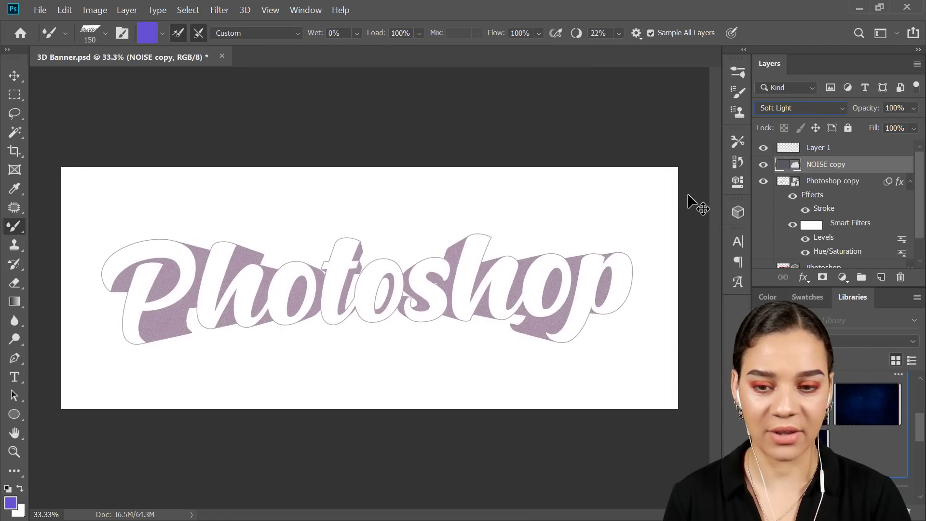
{"action": "key", "text": "ctrl+plus"}
{"action": "key", "text": "ctrl+plus"}
{"action": "key", "text": "ctrl+plus"}
{"action": "key", "text": "ctrl+plus"}
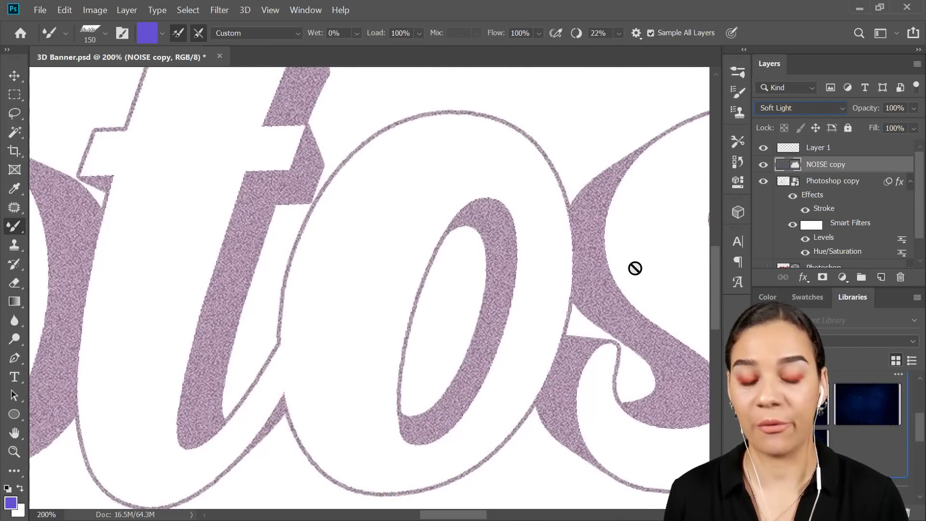
{"action": "left_click", "coordinate": [864, 153]}
{"action": "left_click", "coordinate": [864, 171]}
{"action": "key", "text": "ctrl+minus"}
{"action": "key", "text": "ctrl+minus"}
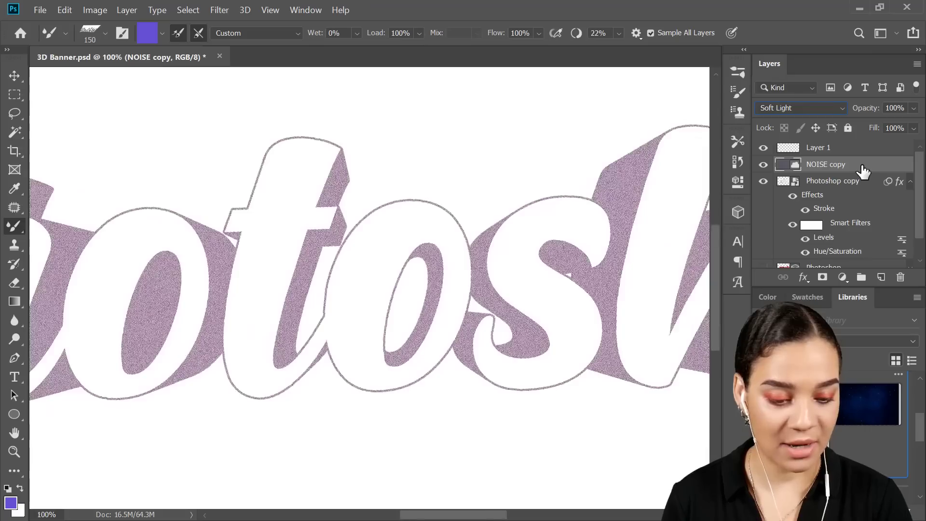
{"action": "scroll", "coordinate": [664, 239], "scroll_direction": "up", "scroll_amount": 1}
{"action": "key", "text": "ctrl+minus"}
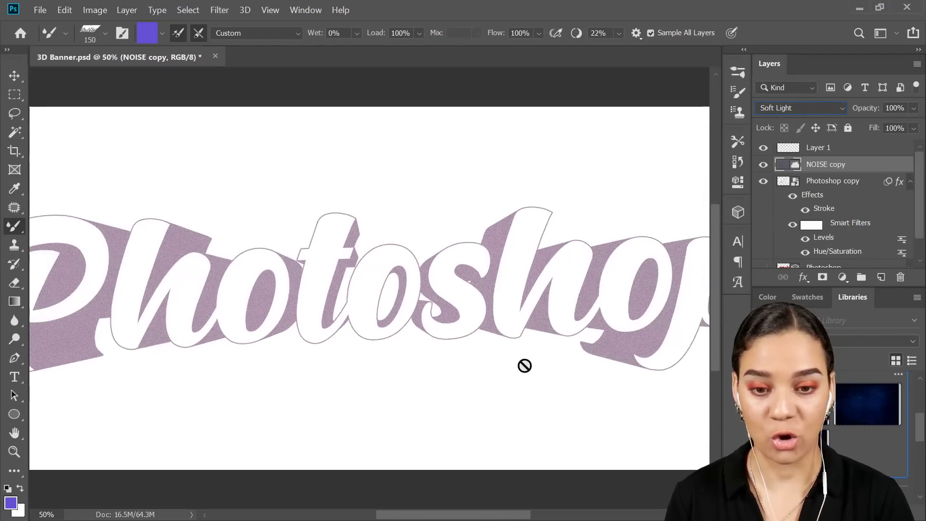
Add a text layer with the artist's social media handle in the blank area beneath the Photoshop lettering
{"action": "left_click_drag", "start_coordinate": [523, 365], "coordinate": [521, 219]}
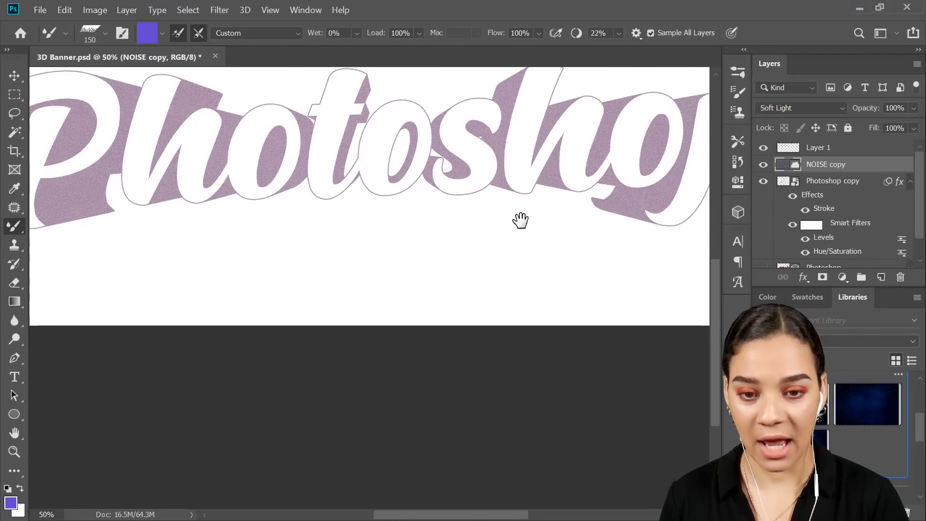
{"action": "key", "text": "t"}
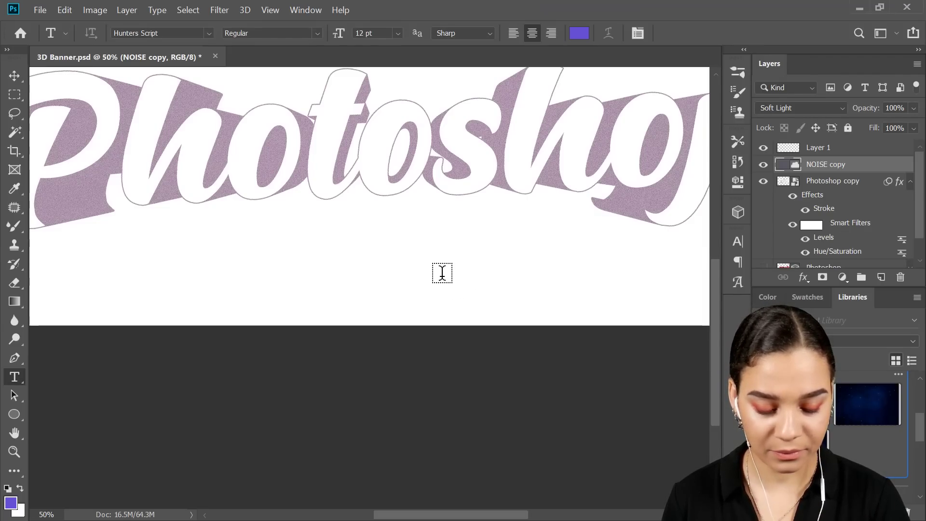
{"action": "left_click", "coordinate": [442, 273]}
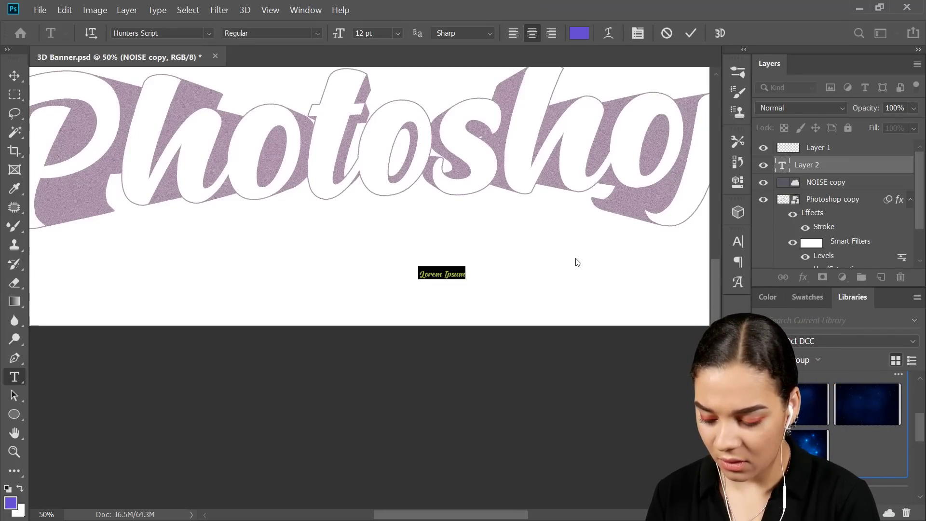
{"action": "key", "text": "BackSpace"}
{"action": "type", "text": "@"}
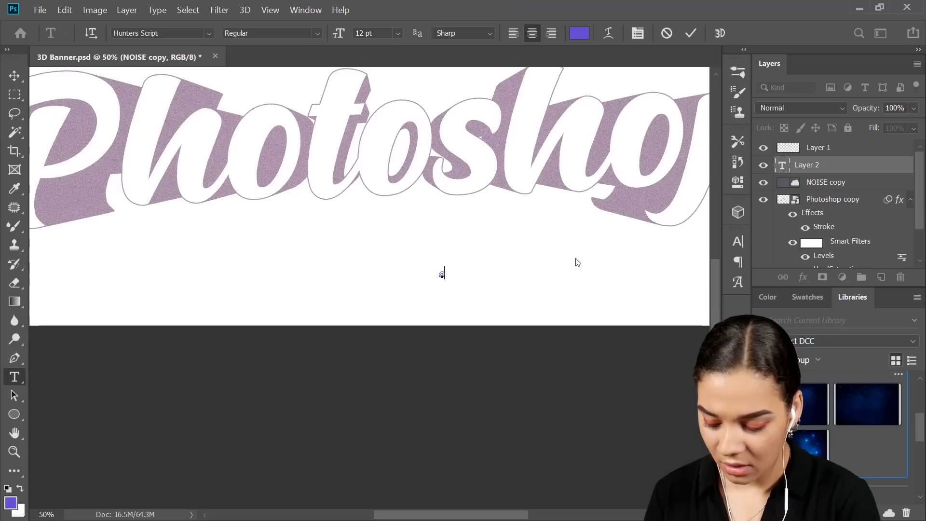
{"action": "type", "text": "VanDam_Va"}
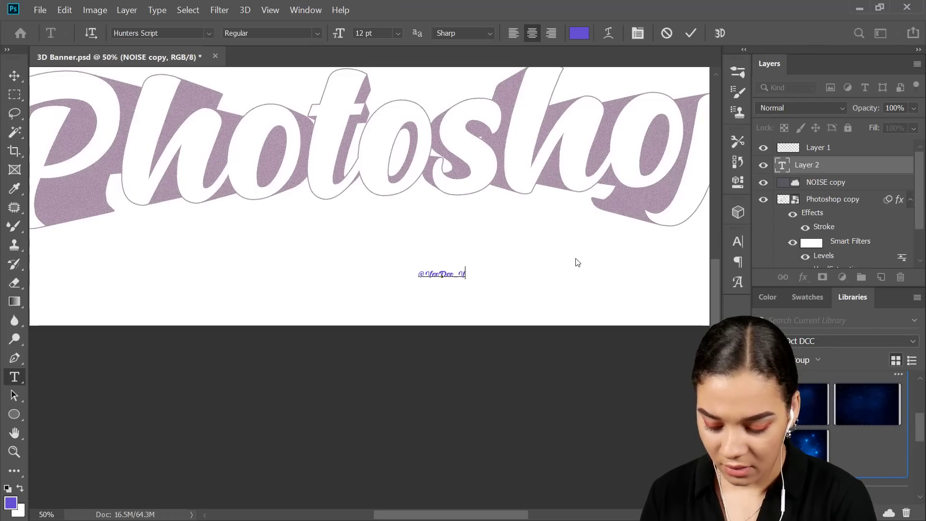
{"action": "type", "text": "l"}
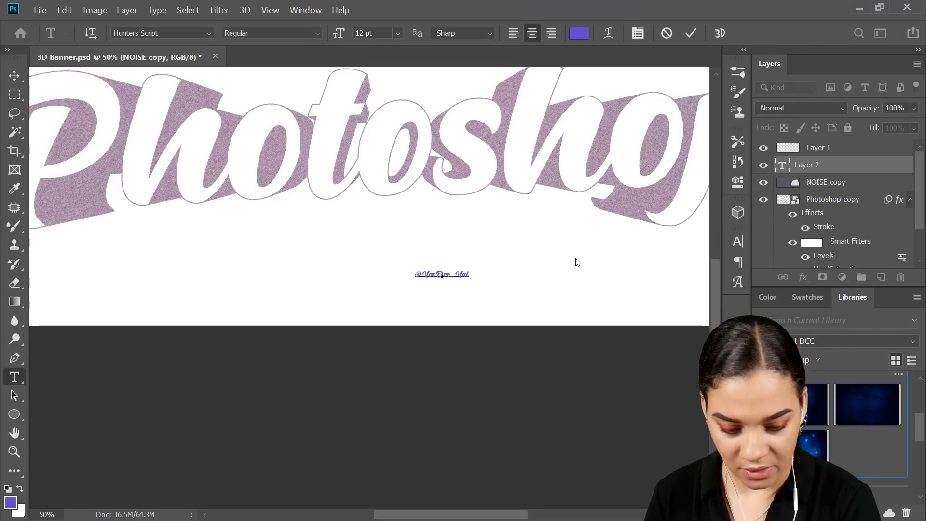
{"action": "left_click", "coordinate": [892, 172]}
Scale the handle text up to about 31.54 pt and reposition it beneath the lettering
{"action": "key", "text": "ctrl+t"}
{"action": "left_click_drag", "start_coordinate": [471, 261], "coordinate": [565, 236]}
{"action": "left_click_drag", "start_coordinate": [520, 267], "coordinate": [482, 265]}
{"action": "key", "text": "Return"}
Change the font of the whole handle text to Asap Bold
{"action": "left_click", "coordinate": [481, 265]}
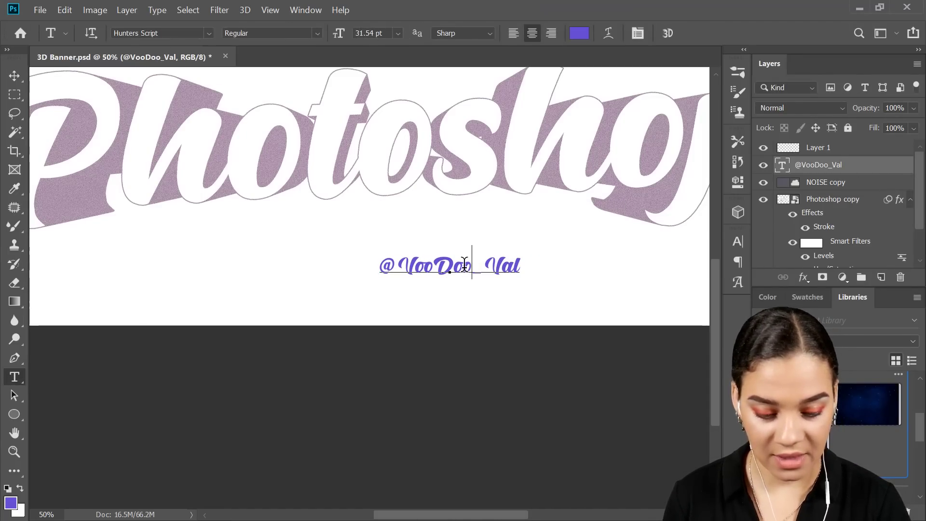
{"action": "key", "text": "ctrl+a"}
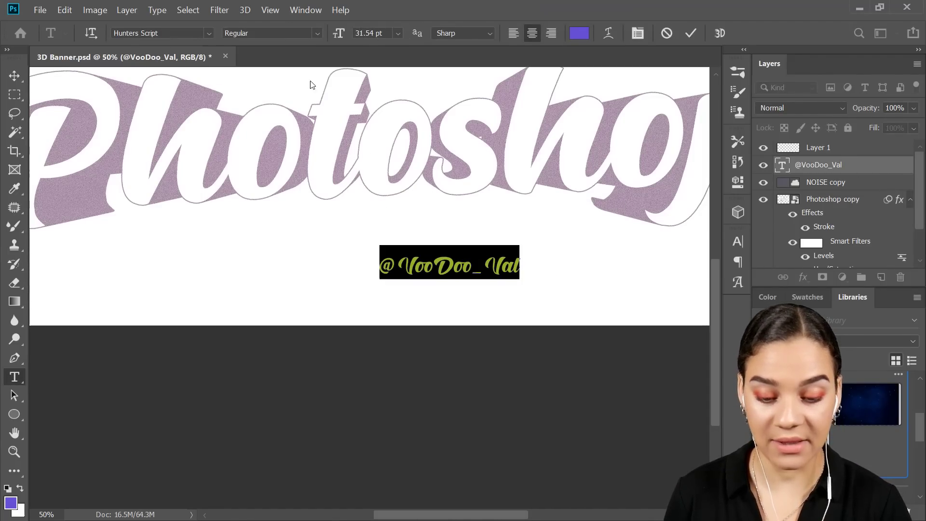
{"action": "left_click", "coordinate": [209, 33]}
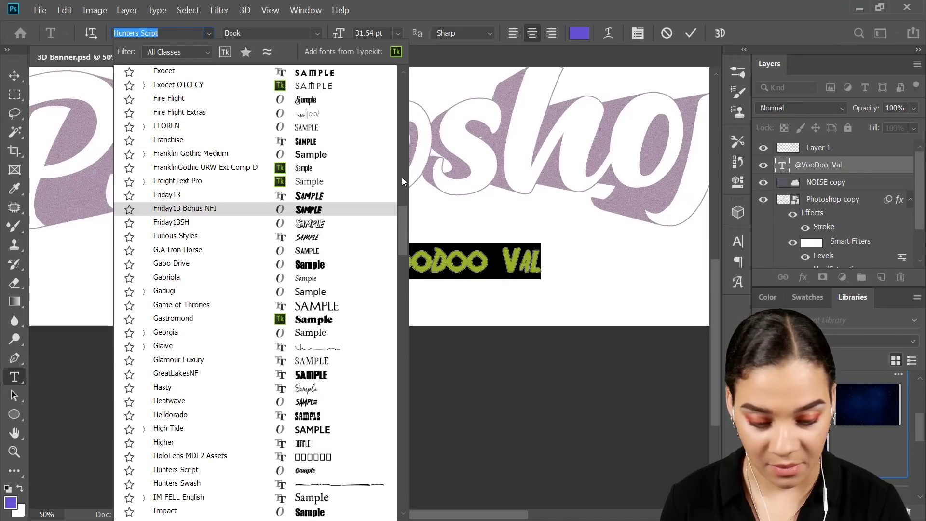
{"action": "scroll", "coordinate": [401, 181], "scroll_direction": "up", "scroll_amount": 3}
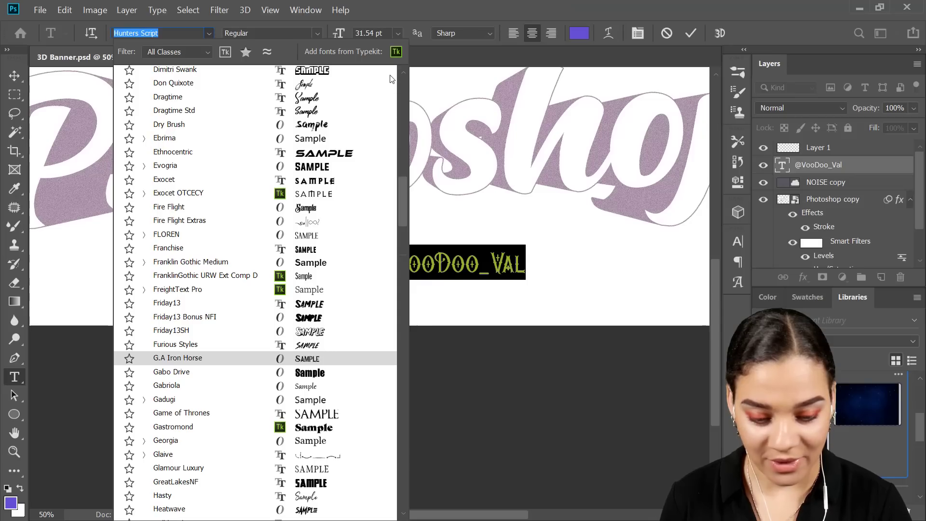
{"action": "scroll", "coordinate": [404, 145], "scroll_direction": "up", "scroll_amount": 10}
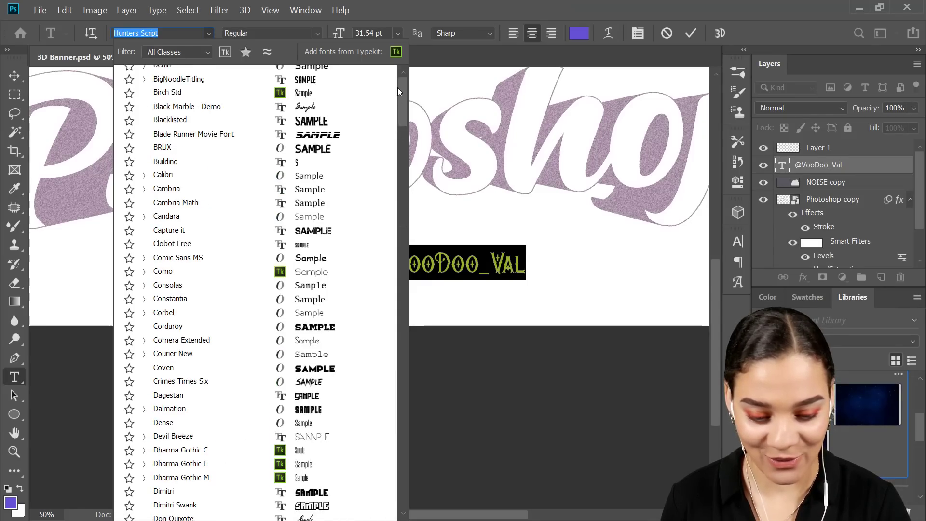
{"action": "scroll", "coordinate": [397, 88], "scroll_direction": "up", "scroll_amount": 10}
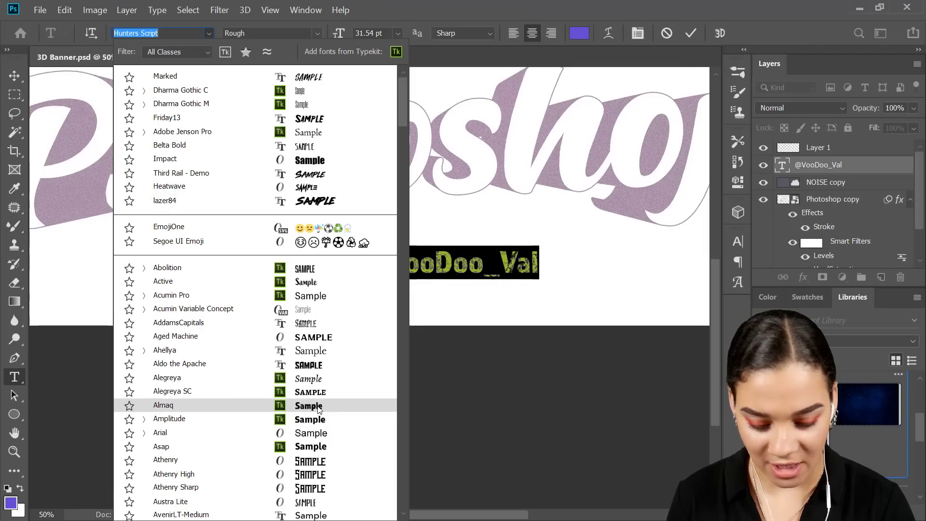
{"action": "left_click", "coordinate": [320, 449]}
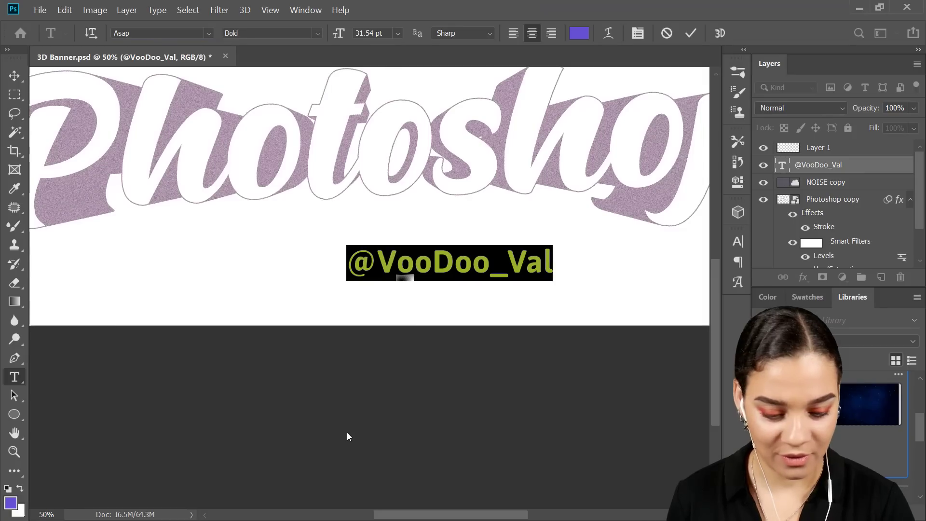
Scale the handle text down to about 56.66% and reposition it beneath the lettering
{"action": "left_click", "coordinate": [888, 168]}
{"action": "key", "text": "ctrl+t"}
{"action": "left_click_drag", "start_coordinate": [553, 234], "coordinate": [474, 304]}
{"action": "left_click_drag", "start_coordinate": [428, 275], "coordinate": [437, 267]}
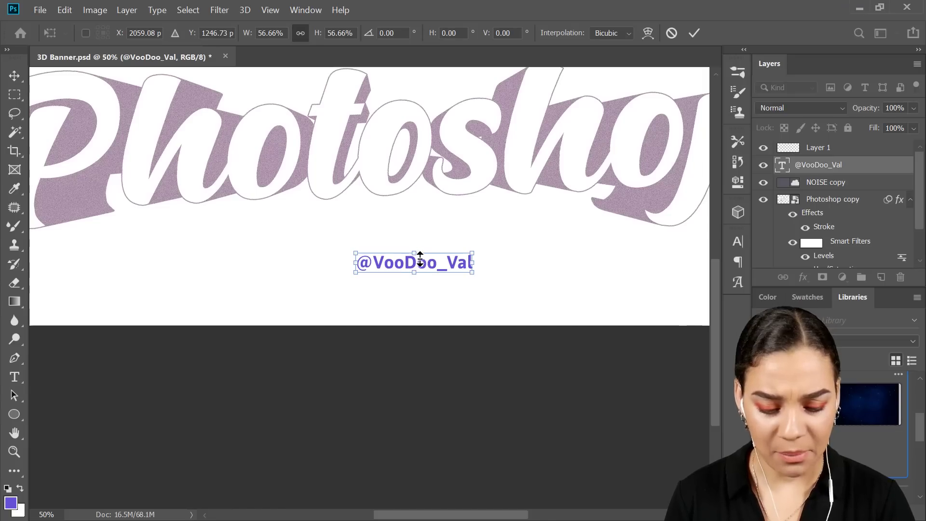
{"action": "double_click", "coordinate": [417, 262]}
Recolor the handle text with the mauve sampled from the extruded side of the Photoshop letters
{"action": "double_click", "coordinate": [424, 262]}
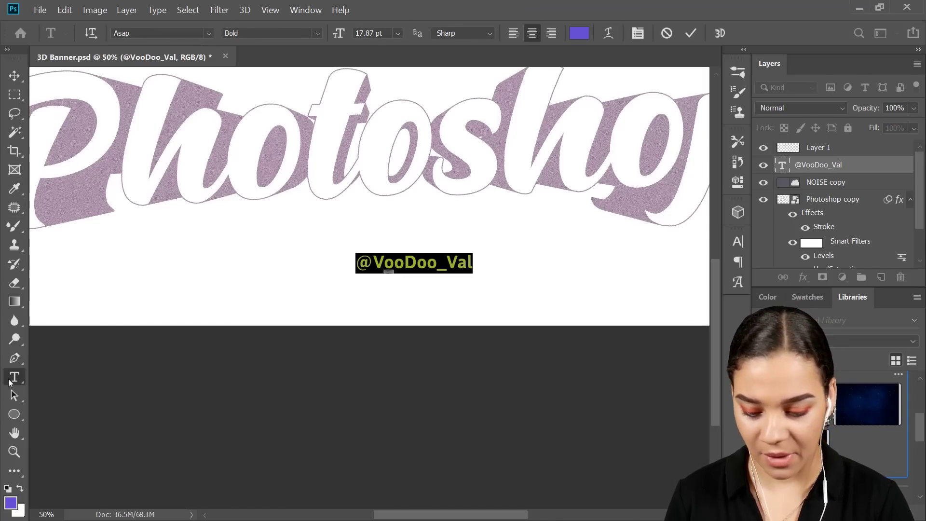
{"action": "left_click", "coordinate": [10, 503]}
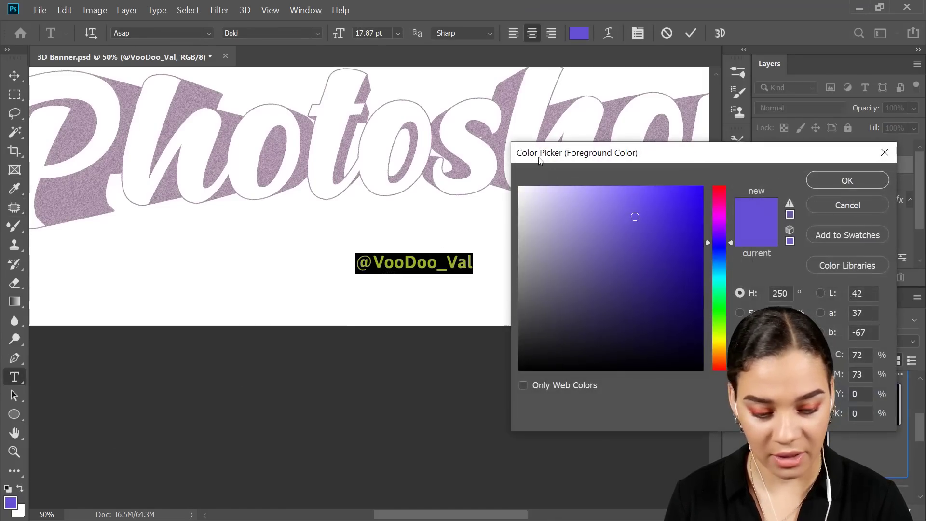
{"action": "left_click", "coordinate": [512, 100]}
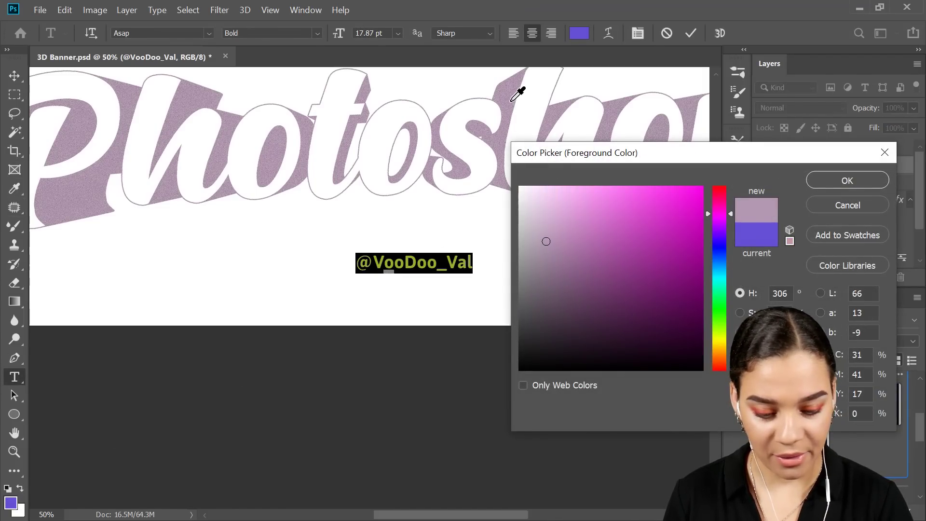
{"action": "left_click", "coordinate": [849, 181]}
{"action": "left_click", "coordinate": [870, 169]}
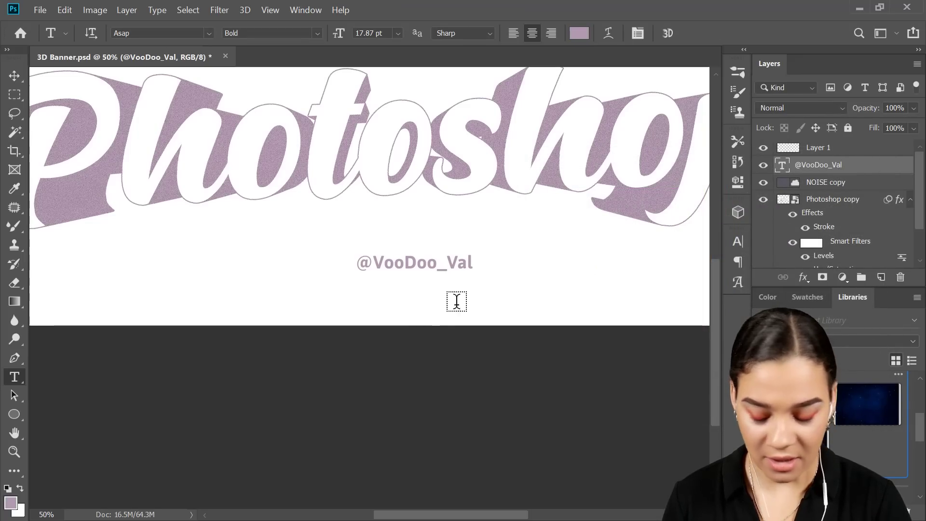
Duplicate the handle text layer twice and place the copies beside the original in an evenly spaced row
{"action": "key", "text": "ctrl+j"}
{"action": "key", "text": "ctrl+t"}
{"action": "left_click_drag", "start_coordinate": [461, 256], "coordinate": [561, 250]}
{"action": "key", "text": "Return"}
{"action": "key", "text": "ctrl+j"}
{"action": "key", "text": "ctrl+t"}
{"action": "key", "text": "Return"}
{"action": "key", "text": "t"}
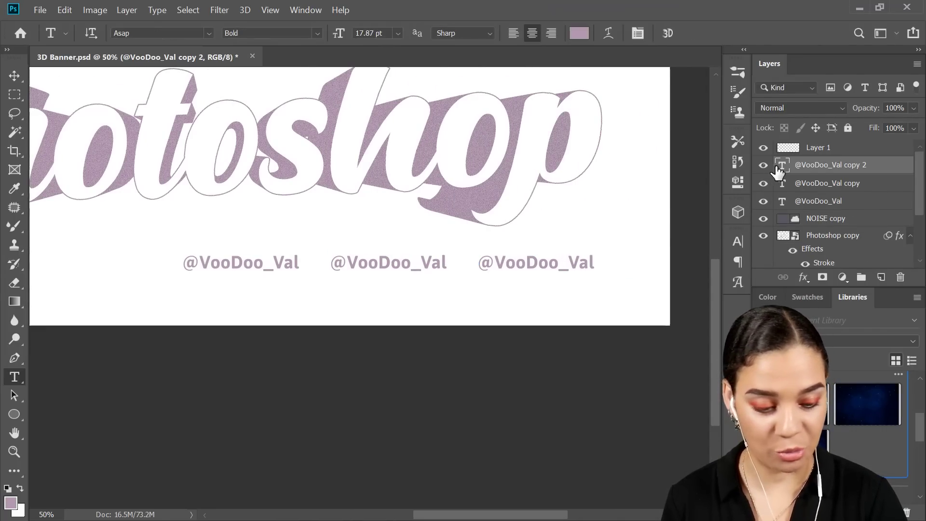
{"action": "key", "text": "ctrl+minus"}
{"action": "key", "text": "ctrl+minus"}
{"action": "key", "text": "ctrl+plus"}
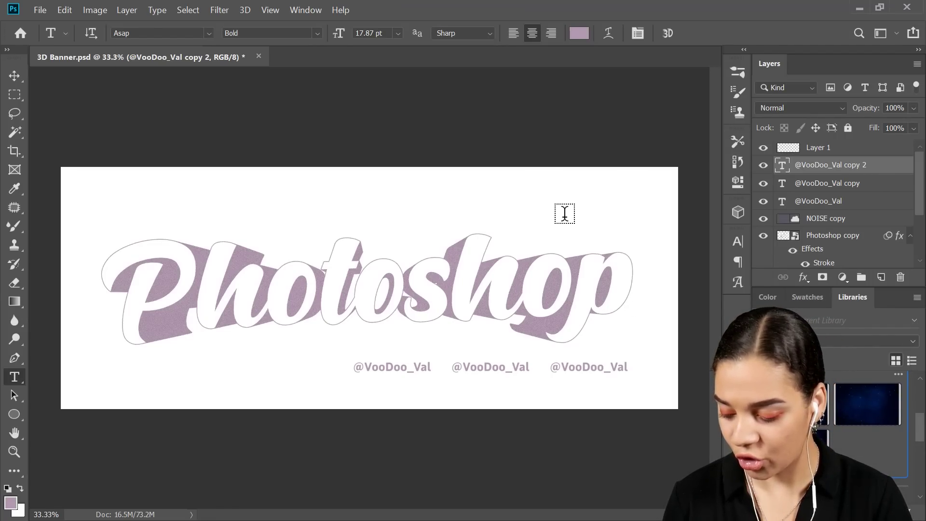
Save a JPEG copy of the banner with quality 12 (Maximum) and the Baseline ("Standard") format option
{"action": "key", "text": "ctrl+shift+s"}
{"action": "key", "text": "Escape"}
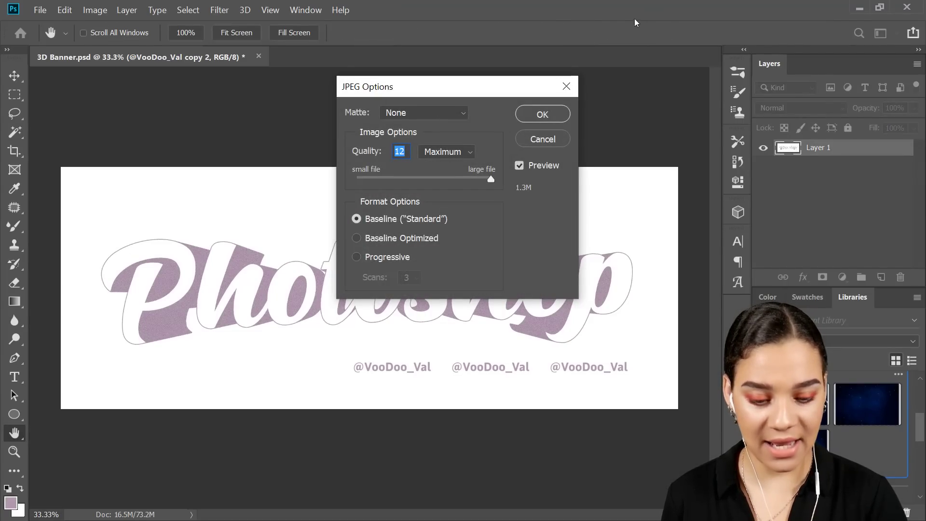
{"action": "left_click", "coordinate": [542, 114]}
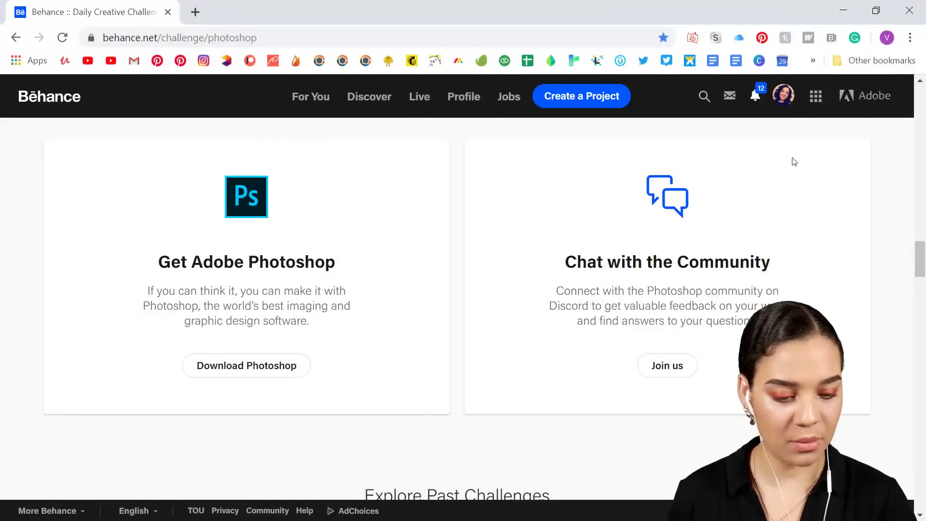
Switch to Behance in the browser and open the SEPT 2019 DCC project from the profile for editing
{"action": "left_click", "coordinate": [783, 95]}
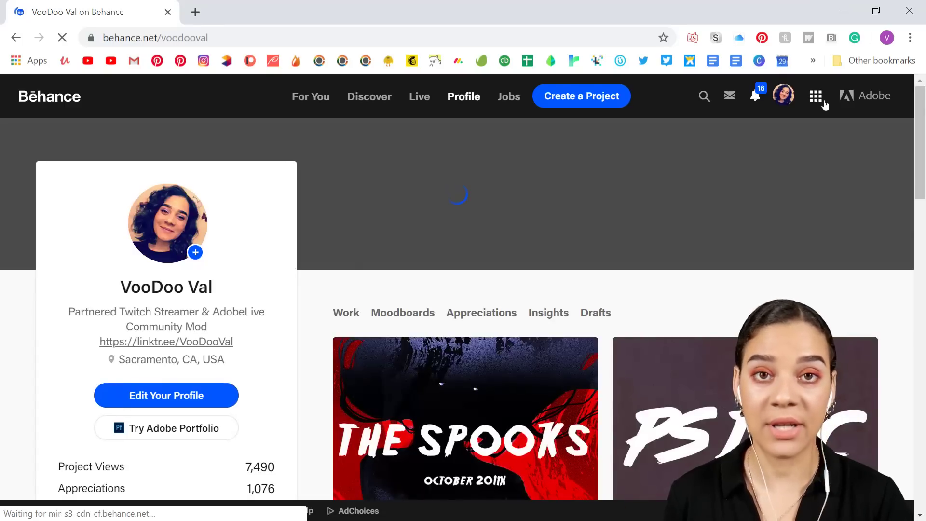
{"action": "left_click", "coordinate": [645, 350]}
{"action": "scroll", "coordinate": [675, 367], "scroll_direction": "down", "scroll_amount": 2}
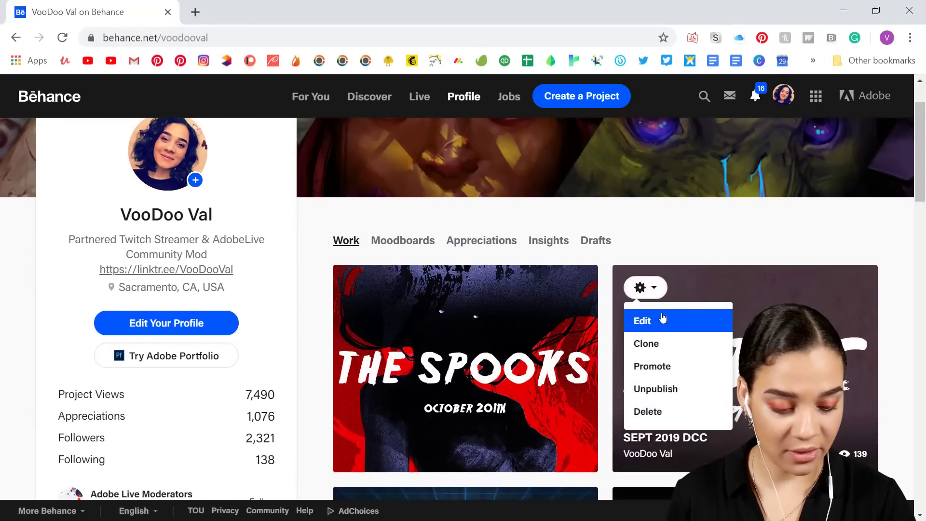
{"action": "left_click", "coordinate": [644, 288]}
{"action": "left_click", "coordinate": [643, 288]}
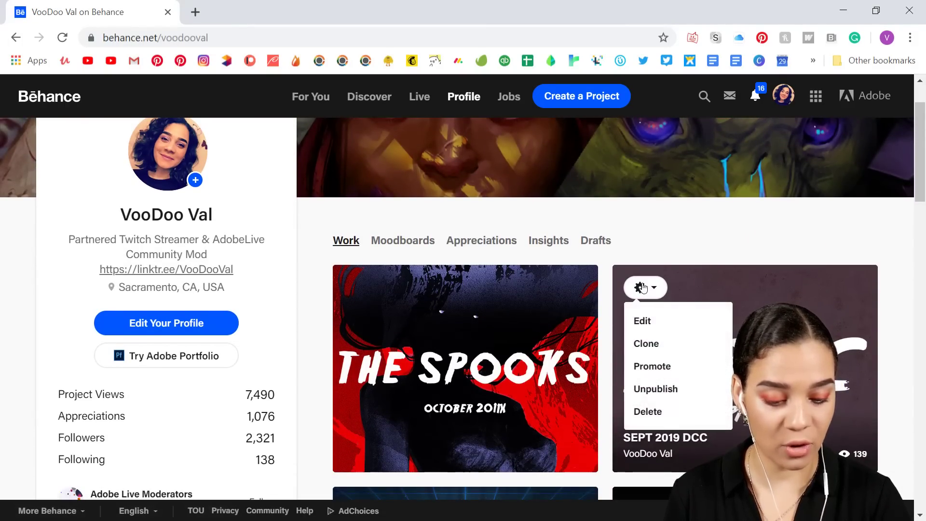
{"action": "left_click", "coordinate": [644, 321]}
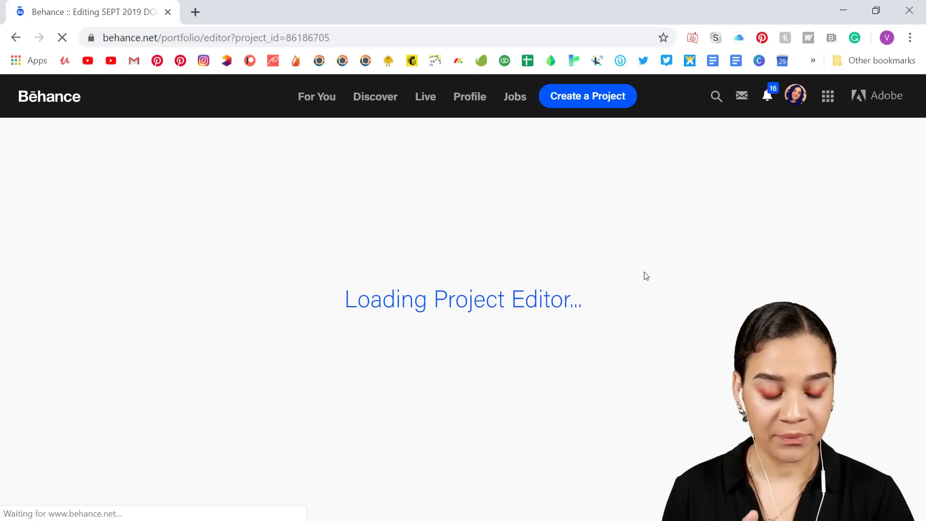
Make the CHALLENGE 8 heading near the end of the project bold and centered
{"action": "scroll", "coordinate": [646, 276], "scroll_direction": "down", "scroll_amount": 5}
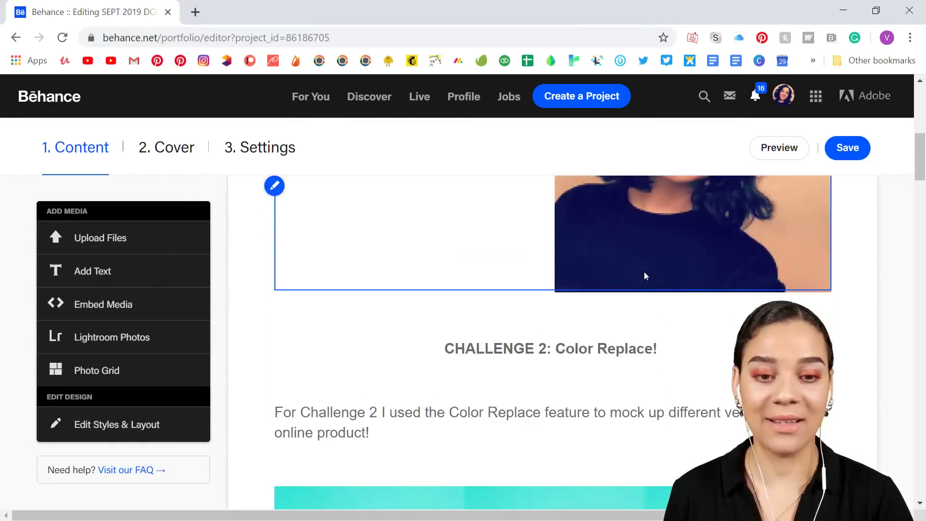
{"action": "scroll", "coordinate": [646, 276], "scroll_direction": "down", "scroll_amount": 5}
{"action": "scroll", "coordinate": [651, 268], "scroll_direction": "down", "scroll_amount": 20}
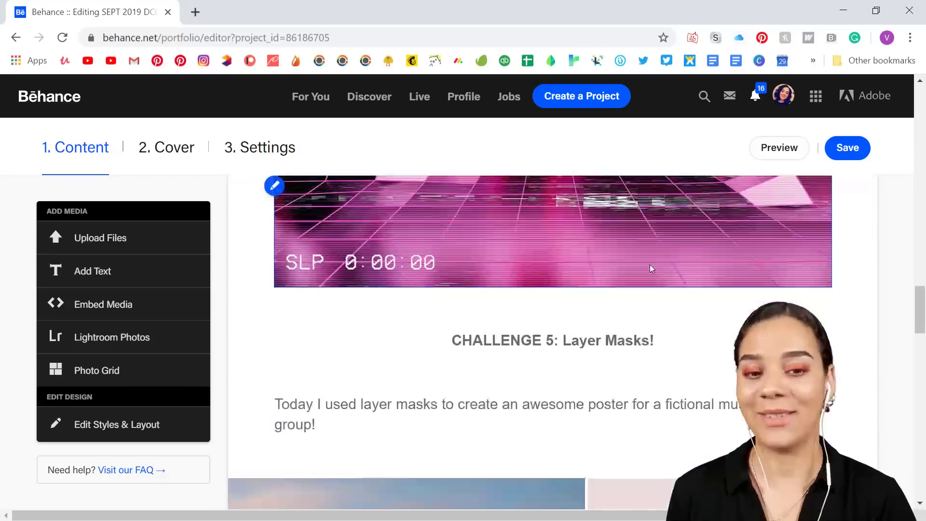
{"action": "scroll", "coordinate": [651, 265], "scroll_direction": "down", "scroll_amount": 8}
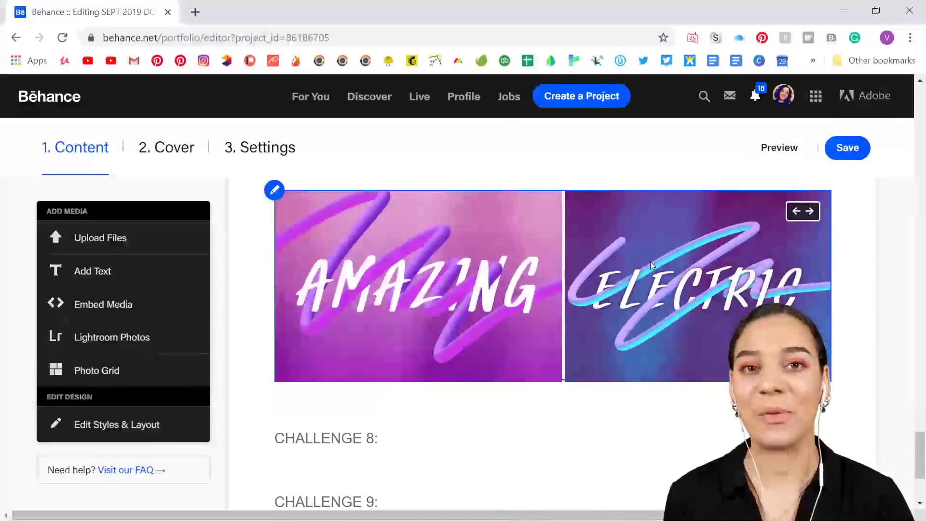
{"action": "scroll", "coordinate": [651, 261], "scroll_direction": "up", "scroll_amount": 5}
{"action": "scroll", "coordinate": [545, 292], "scroll_direction": "down", "scroll_amount": 3}
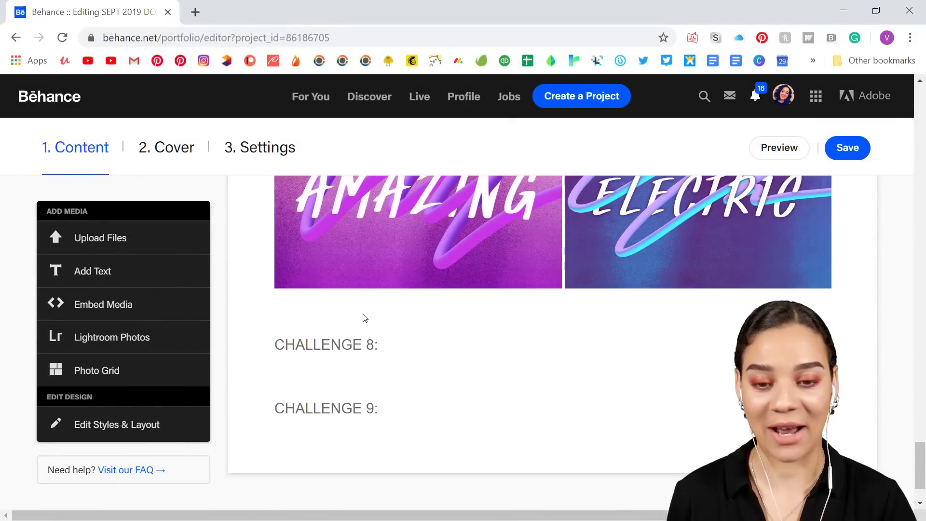
{"action": "left_click", "coordinate": [358, 345]}
{"action": "double_click", "coordinate": [358, 344]}
{"action": "left_click_drag", "start_coordinate": [358, 345], "coordinate": [379, 344]}
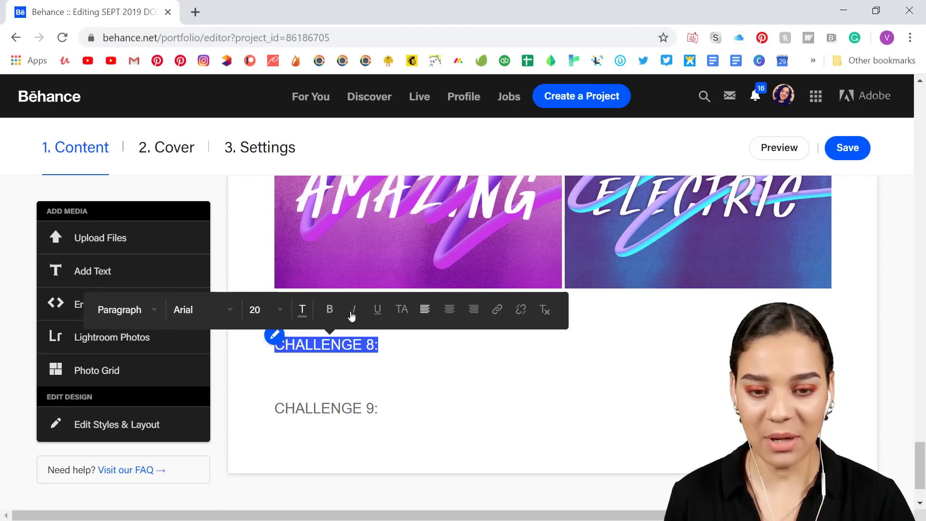
{"action": "left_click", "coordinate": [329, 309]}
{"action": "left_click", "coordinate": [450, 311]}
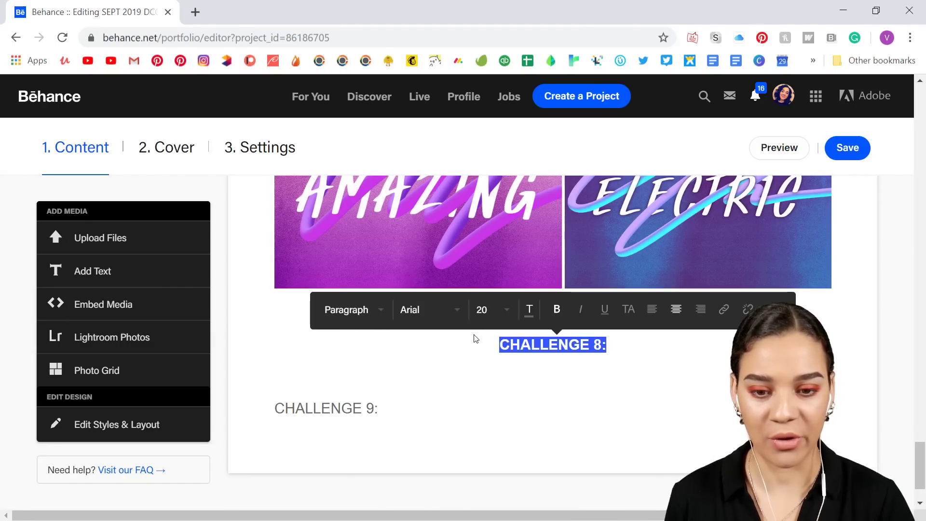
Complete the heading so that it reads "CHALLENGE 8: 3D Tools!"
{"action": "left_click", "coordinate": [610, 345]}
{"action": "type", "text": "#D "}
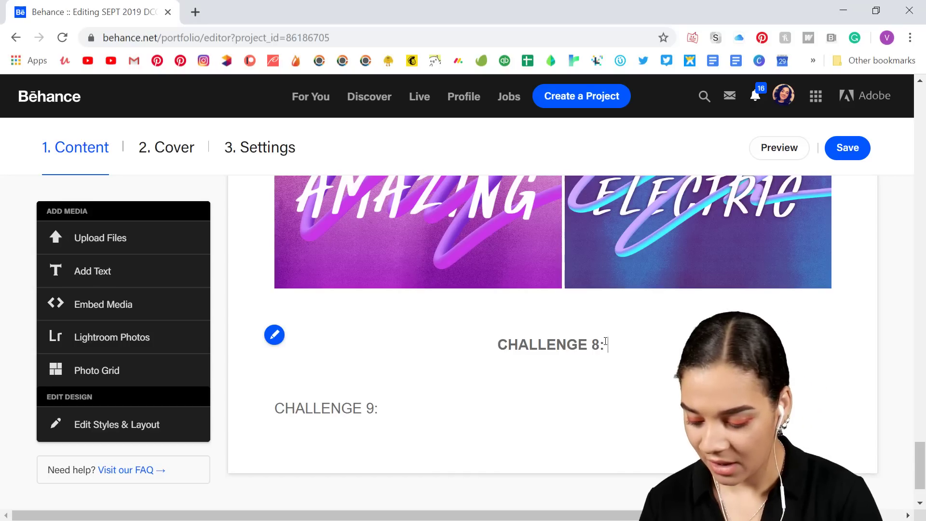
{"action": "type", "text": "T"}
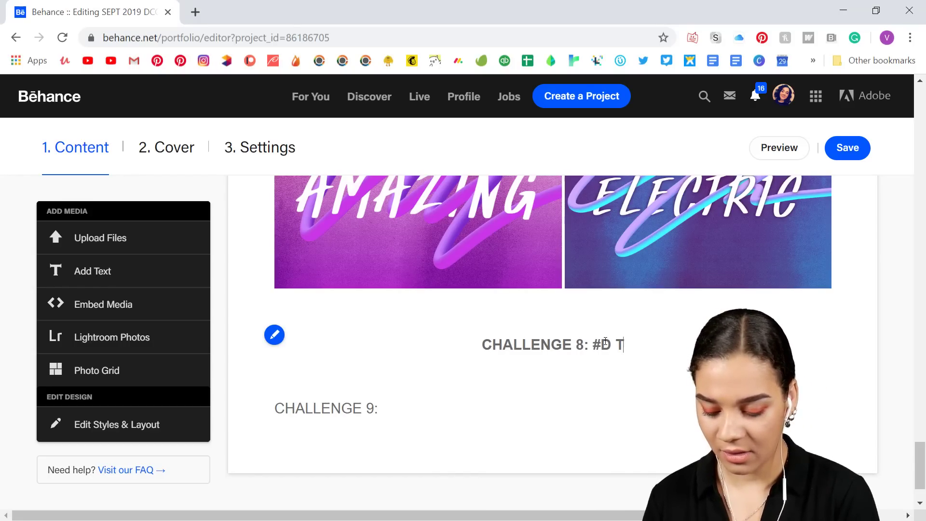
{"action": "type", "text": "ools!"}
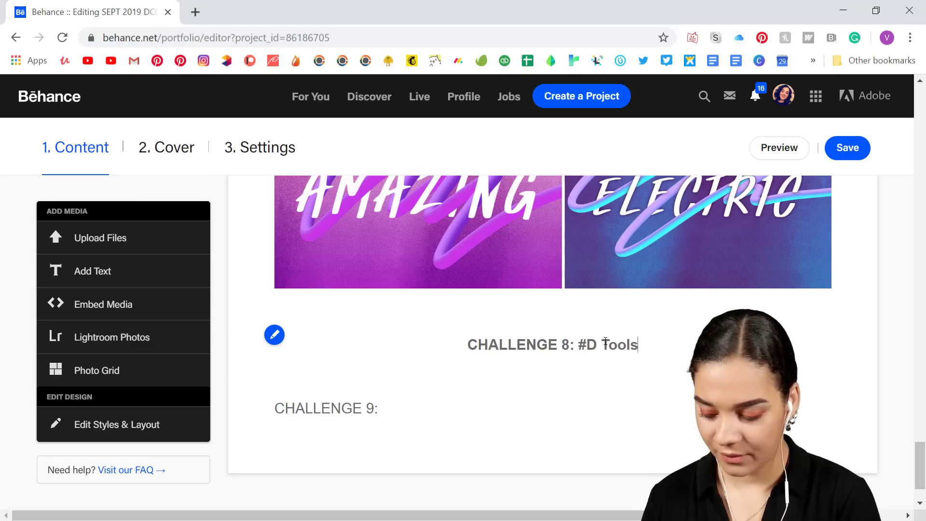
{"action": "left_click", "coordinate": [588, 350]}
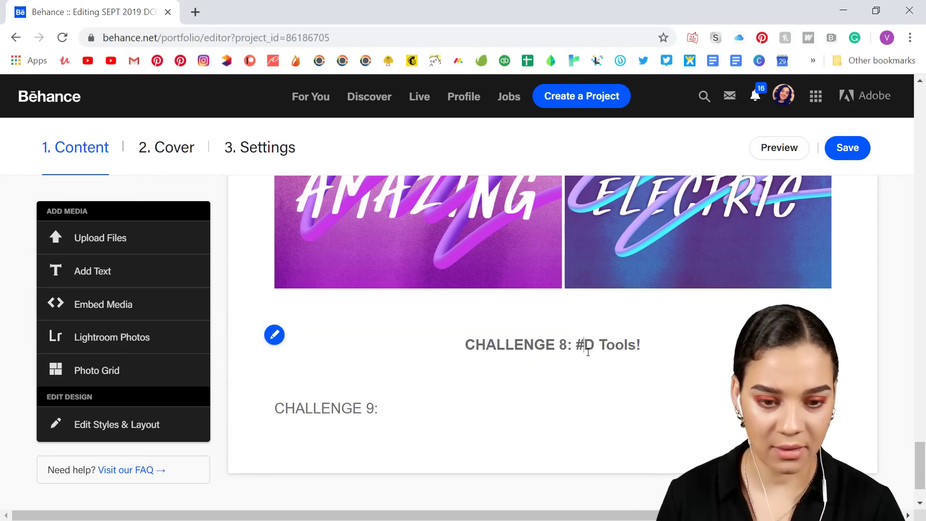
{"action": "key", "text": "BackSpace"}
{"action": "type", "text": "3"}
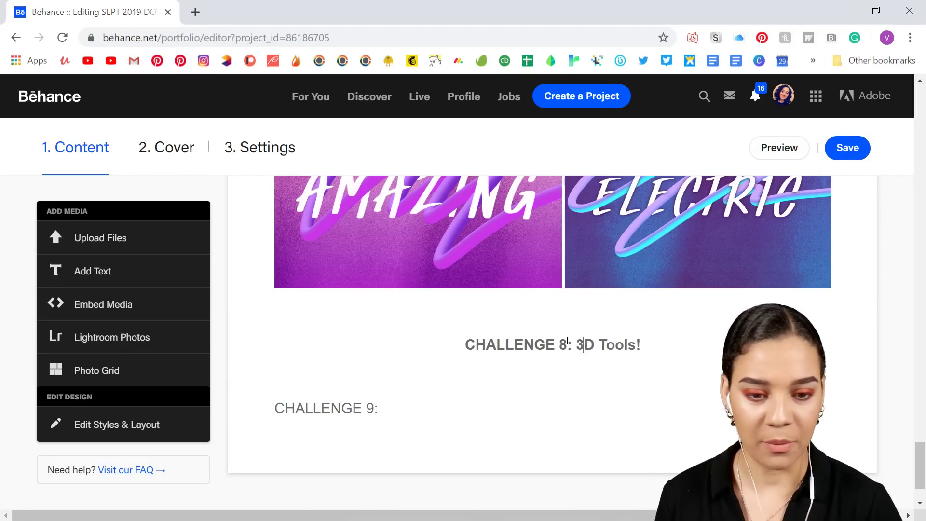
Insert a text block below the Challenge 8 heading reading "Here is the banner I made with the help of Photoshop 3D tools!"
{"action": "left_click", "coordinate": [558, 379]}
{"action": "scroll", "coordinate": [603, 367], "scroll_direction": "down", "scroll_amount": 3}
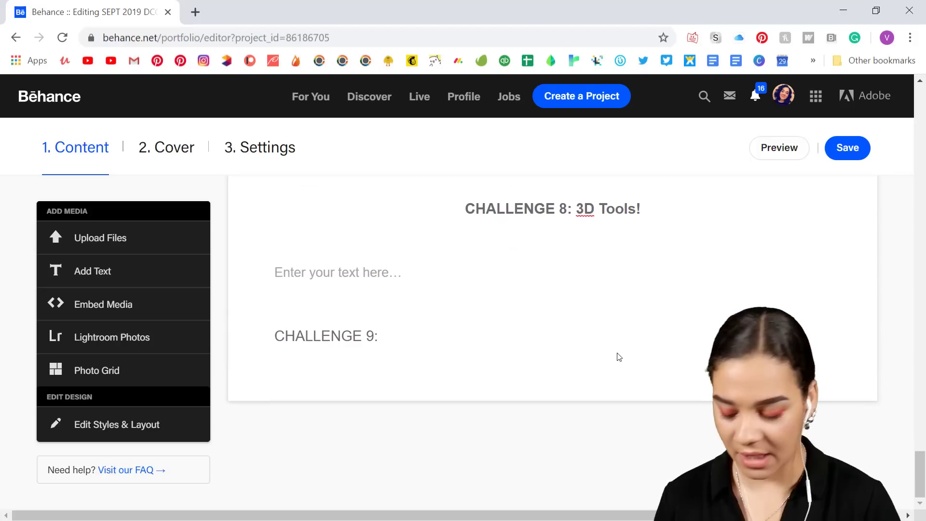
{"action": "type", "text": "T"}
{"action": "key", "text": "BackSpace"}
{"action": "type", "text": "Her"}
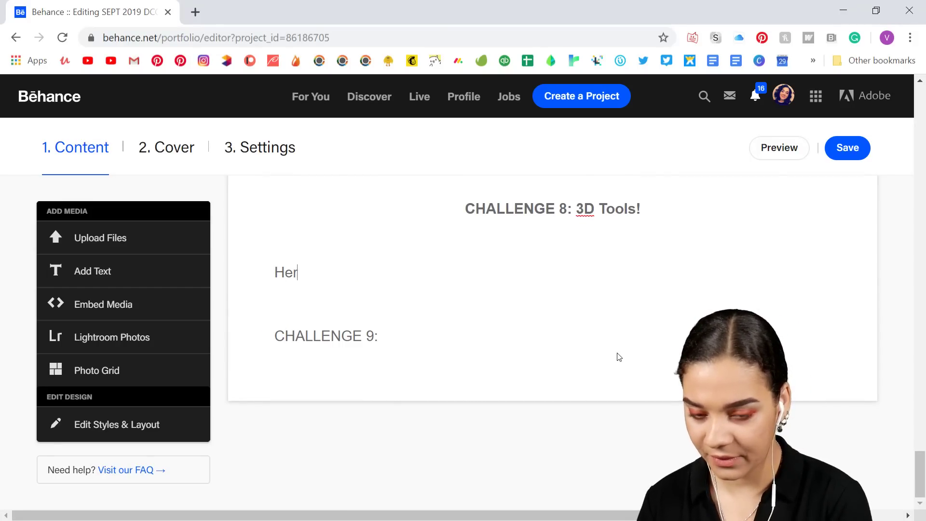
{"action": "type", "text": "e is the ban"}
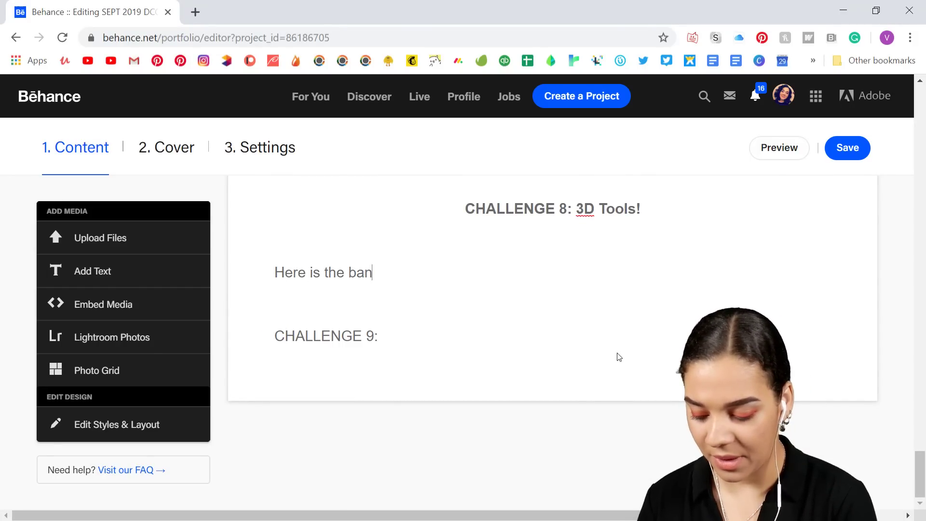
{"action": "type", "text": "ner I made"}
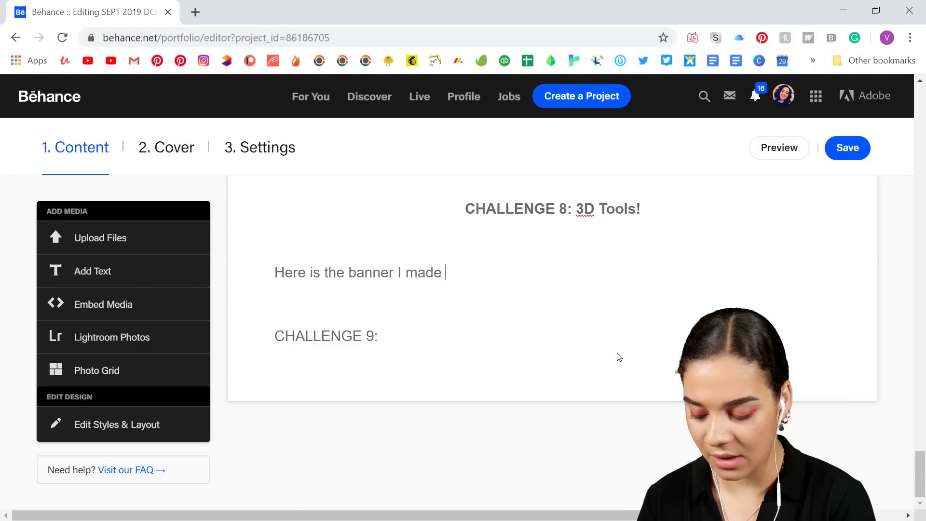
{"action": "type", "text": " with the help of Photoshop"}
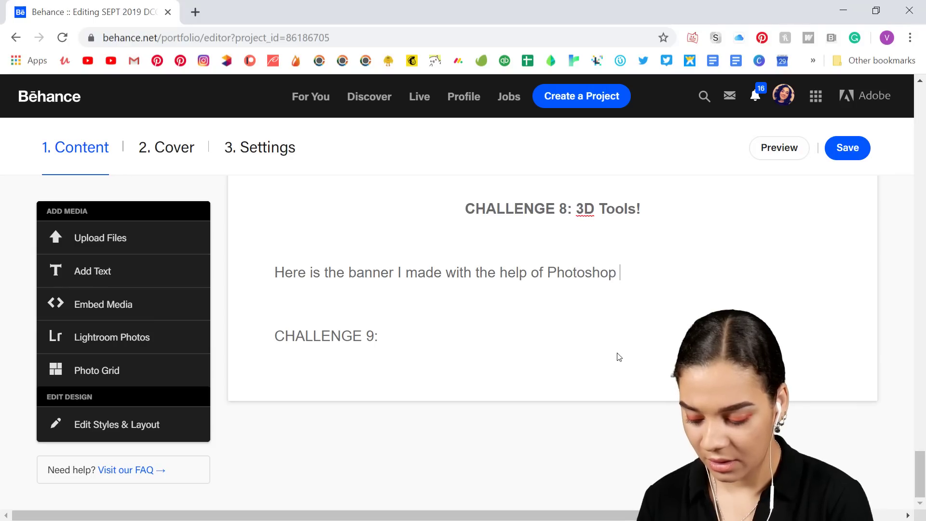
{"action": "type", "text": "tools!"}
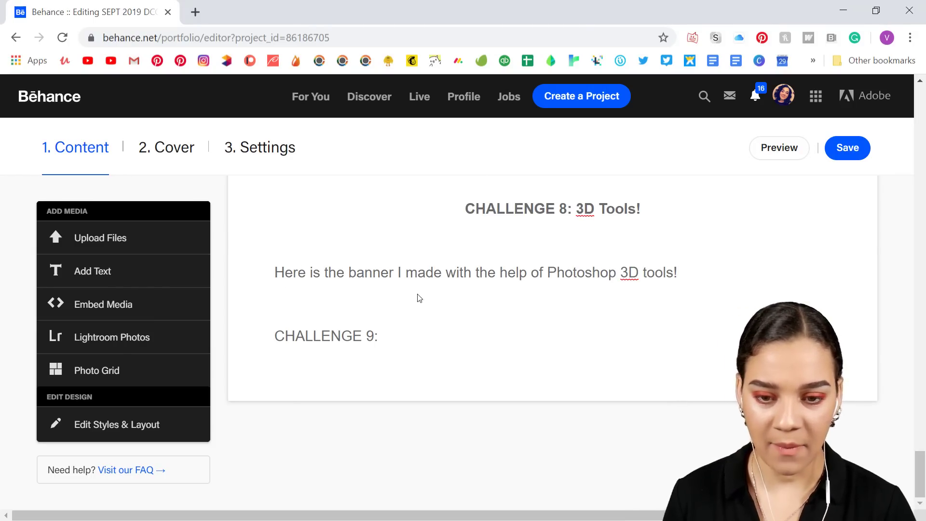
Upload the Photoshop banner image and the 3D workspace screenshot between the Challenge 8 description and the CHALLENGE 9 heading
{"action": "left_click", "coordinate": [529, 306]}
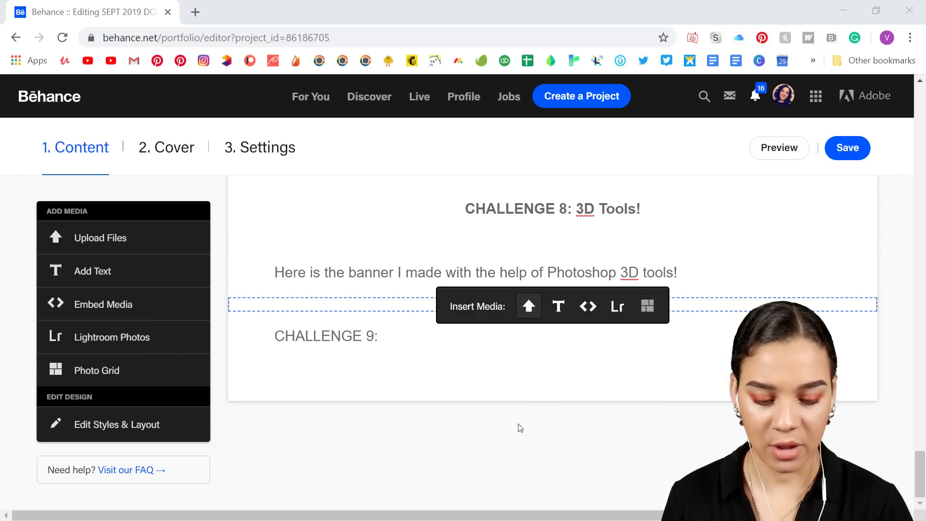
{"action": "left_click_drag", "start_coordinate": [505, 19], "coordinate": [504, 0]}
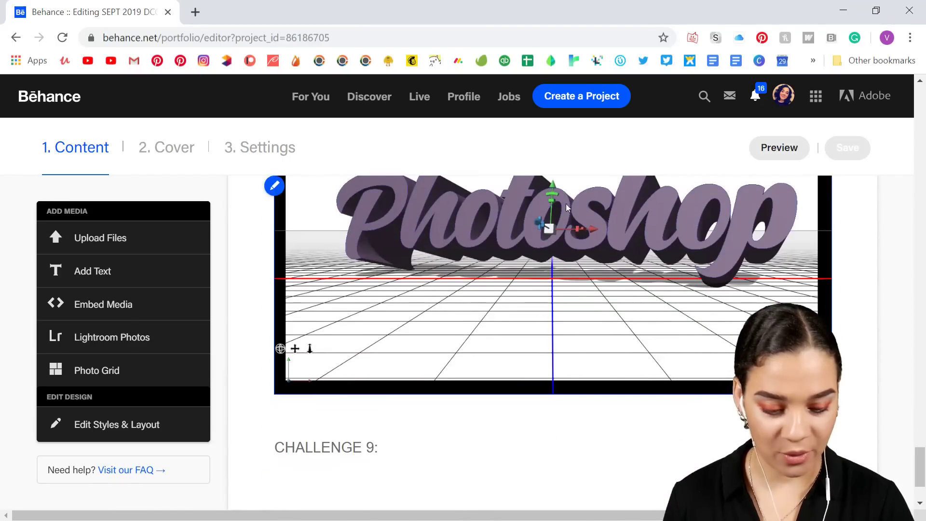
{"action": "scroll", "coordinate": [441, 332], "scroll_direction": "up", "scroll_amount": 2}
{"action": "scroll", "coordinate": [443, 334], "scroll_direction": "up", "scroll_amount": 1}
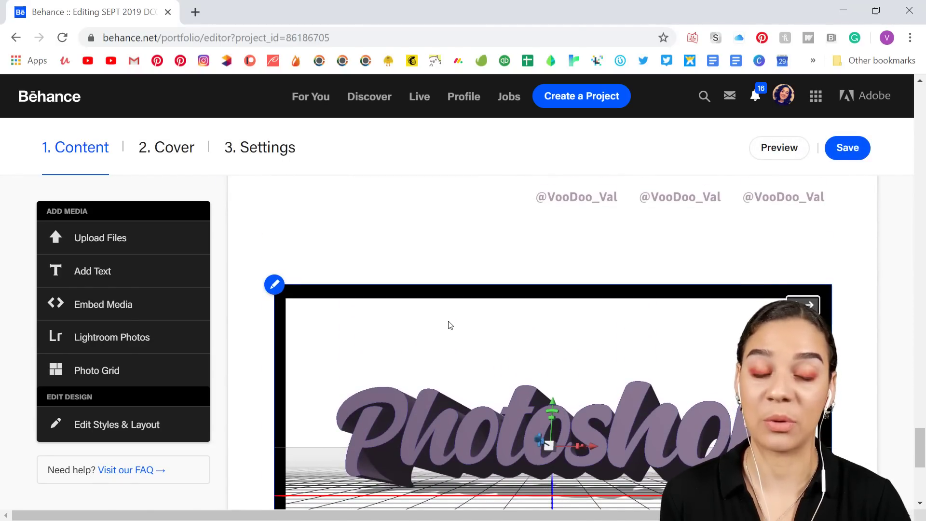
{"action": "scroll", "coordinate": [482, 327], "scroll_direction": "down", "scroll_amount": 2}
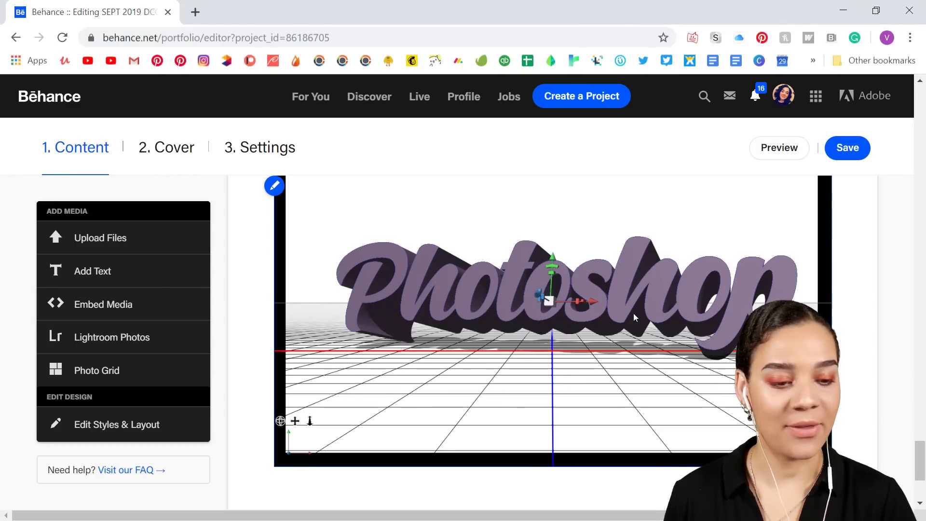
{"action": "scroll", "coordinate": [637, 306], "scroll_direction": "up", "scroll_amount": 7}
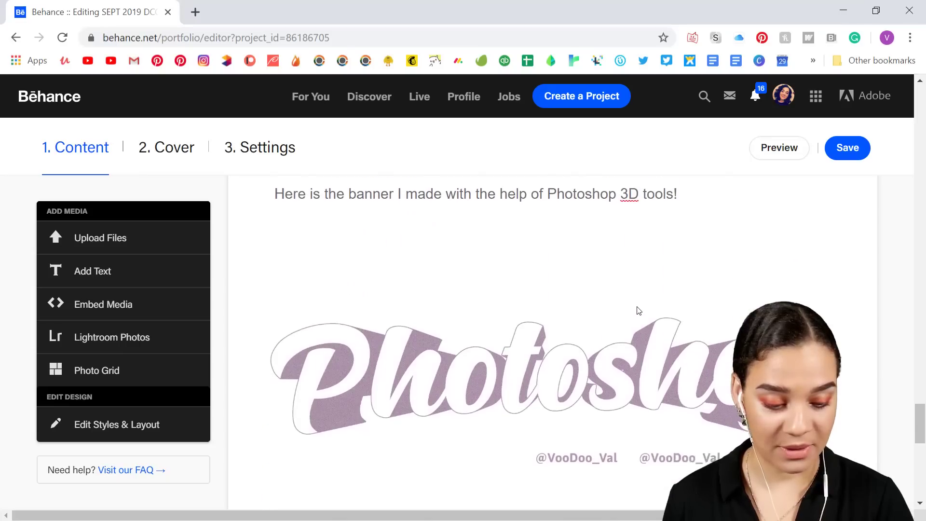
{"action": "scroll", "coordinate": [886, 267], "scroll_direction": "down", "scroll_amount": 2}
Reduce the banner image from full page width to the content column width and save the project
{"action": "left_click", "coordinate": [847, 148]}
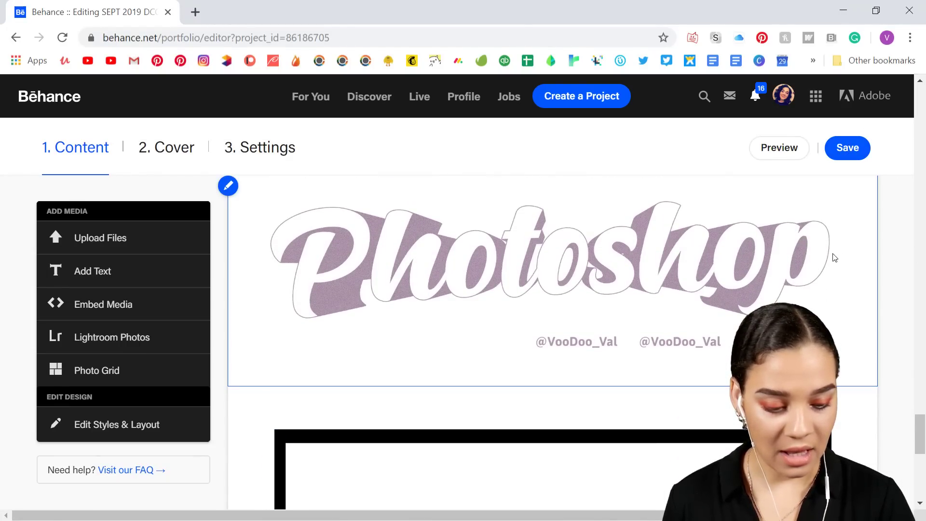
{"action": "scroll", "coordinate": [842, 293], "scroll_direction": "up", "scroll_amount": 5}
{"action": "scroll", "coordinate": [830, 328], "scroll_direction": "down", "scroll_amount": 5}
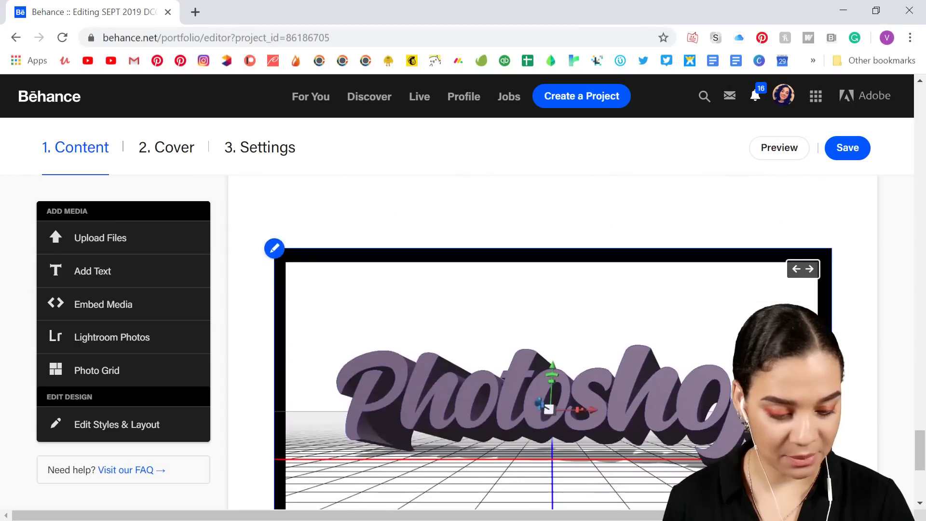
{"action": "scroll", "coordinate": [827, 213], "scroll_direction": "up", "scroll_amount": 4}
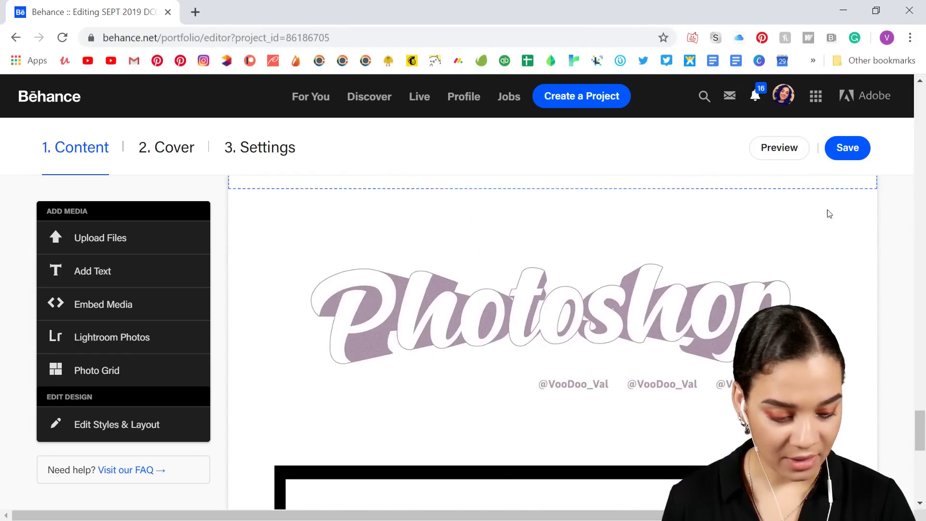
{"action": "scroll", "coordinate": [798, 256], "scroll_direction": "up", "scroll_amount": 2}
{"action": "left_click", "coordinate": [849, 147]}
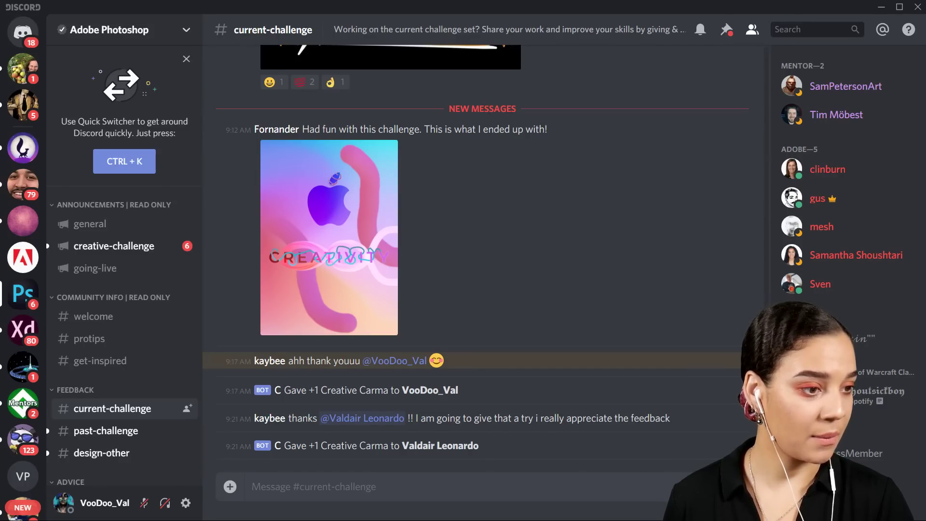
Switch to Discord and upload 3D Banner.jpg to the current-challenge channel with the comment "Here is my entry for today's challenge!"
{"action": "key", "text": "Return"}
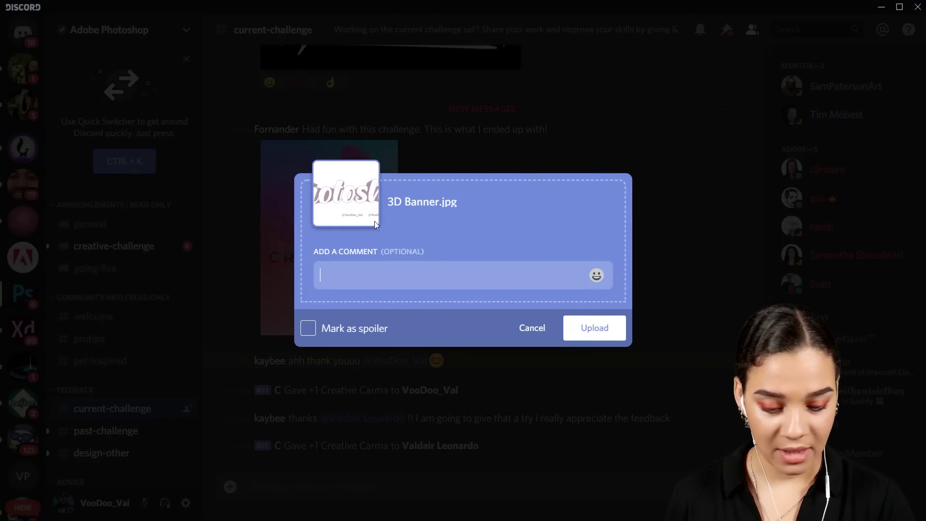
{"action": "type", "text": "Here i"}
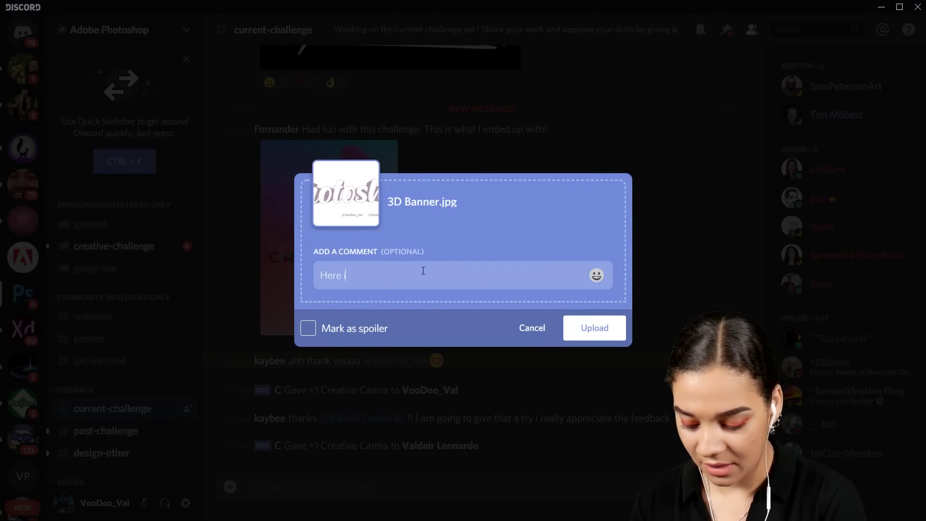
{"action": "type", "text": "s my entry for"}
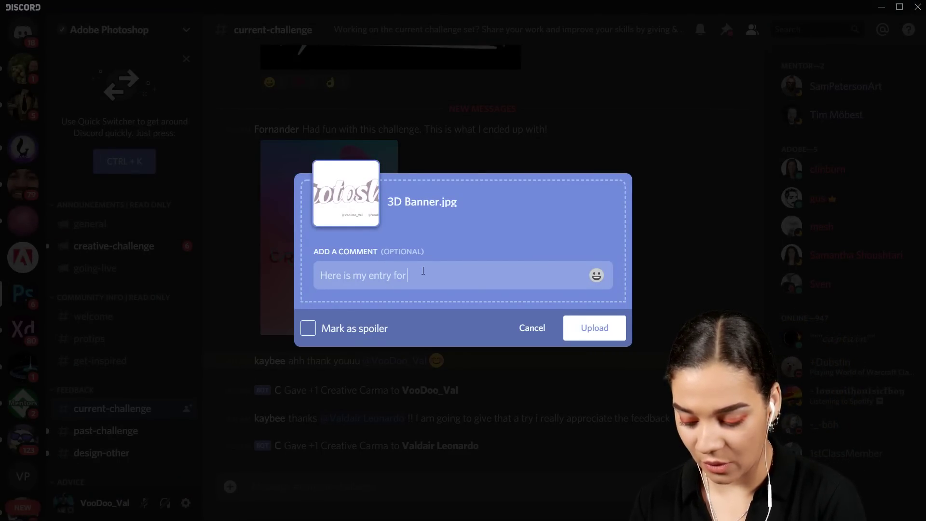
{"action": "type", "text": " today's challenge!"}
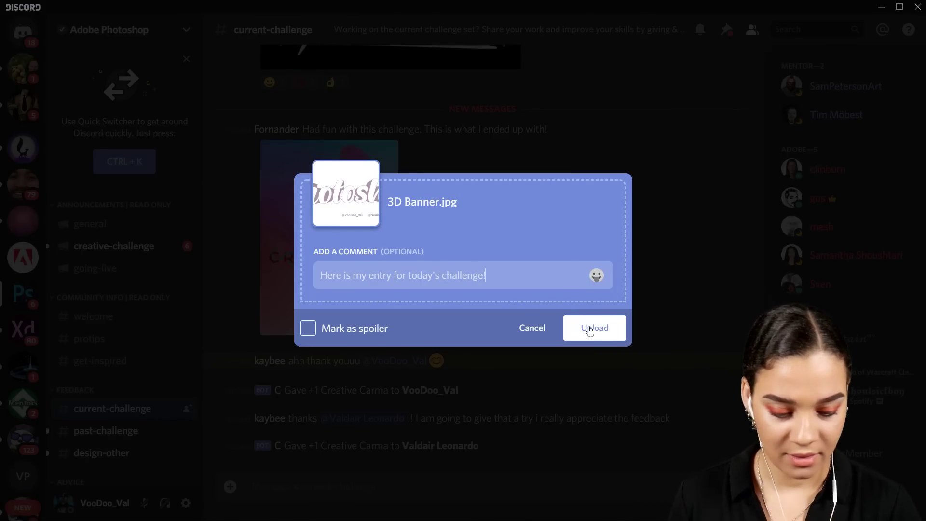
{"action": "left_click", "coordinate": [589, 328]}
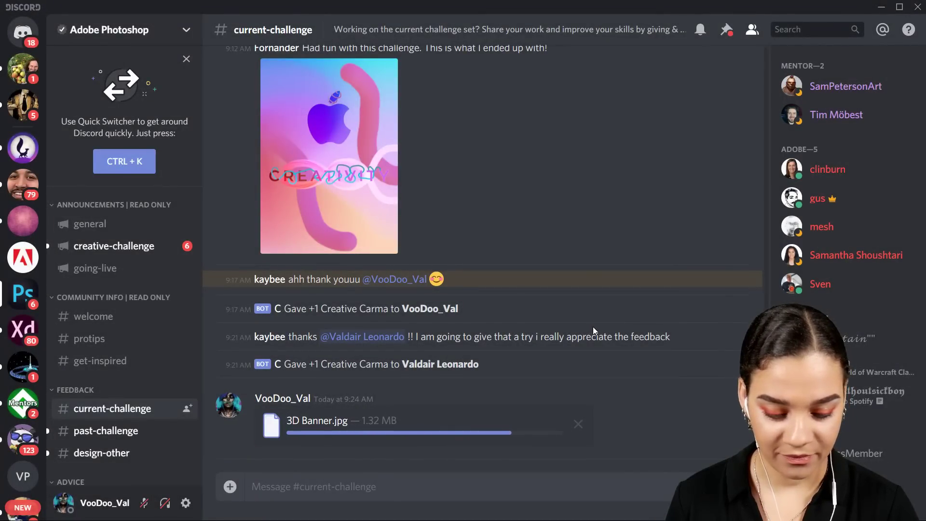